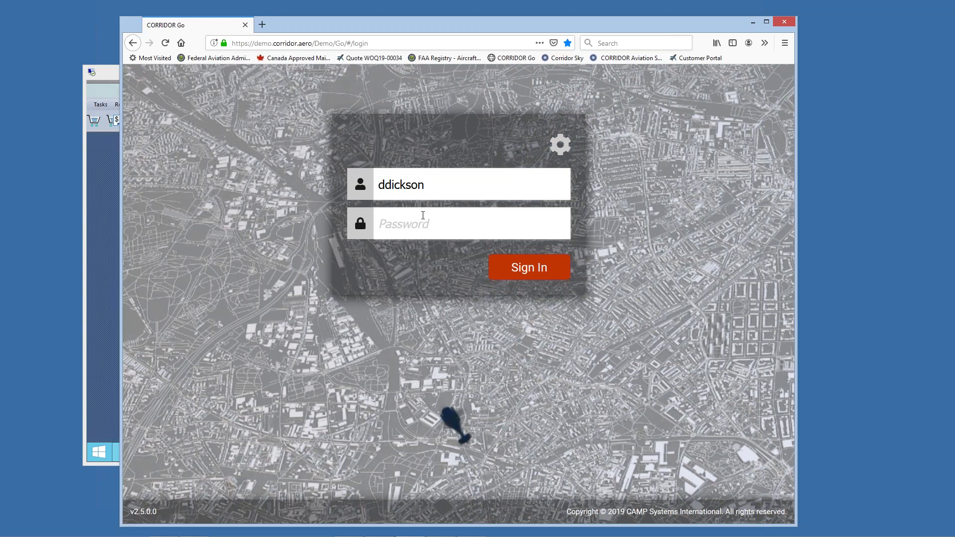
Step: Enter the account password in the password field and sign in to CORRIDOR Go
click(423, 216)
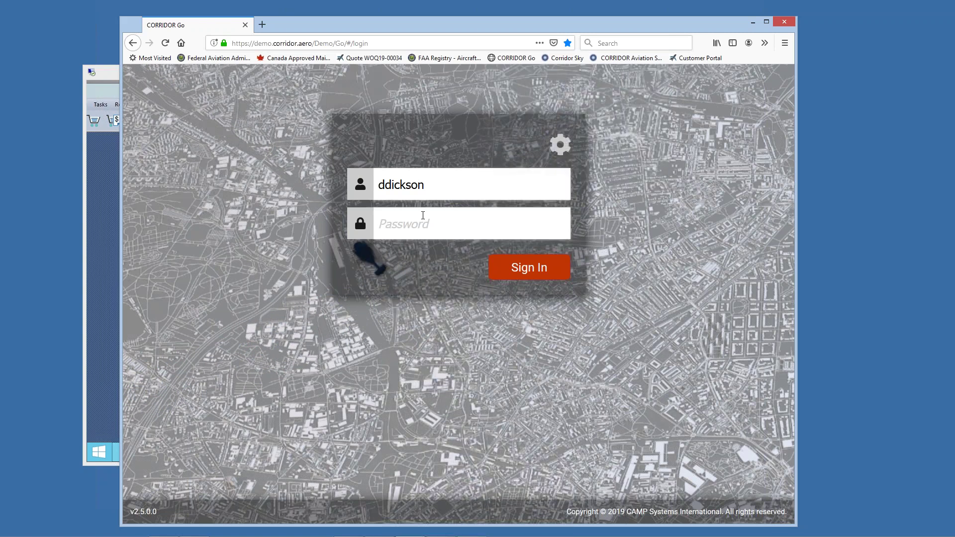
click(423, 215)
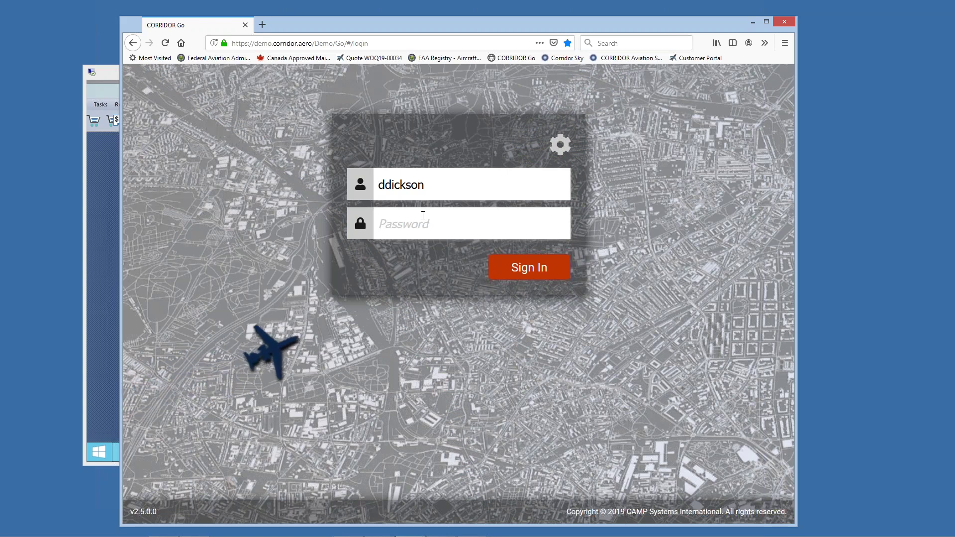
click(423, 215)
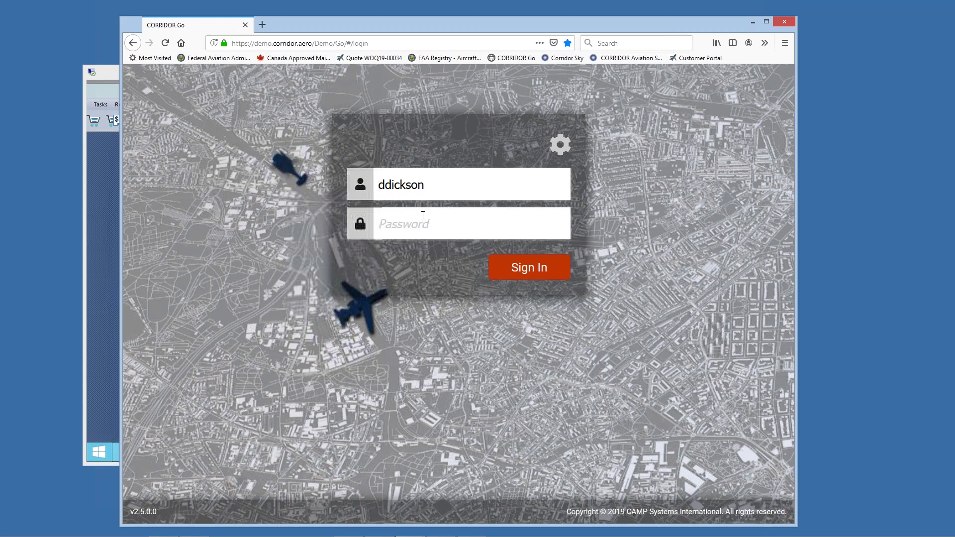
click(436, 230)
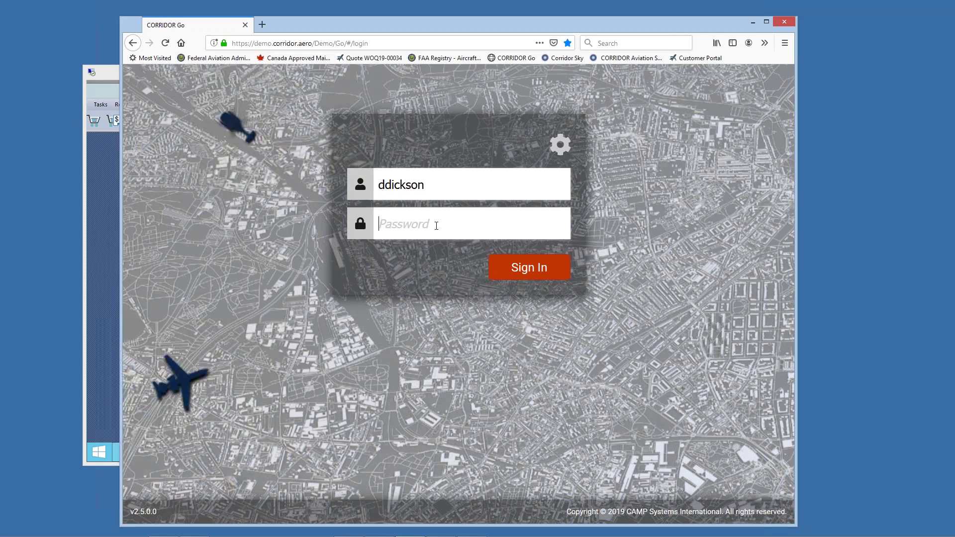
text(••••••••)
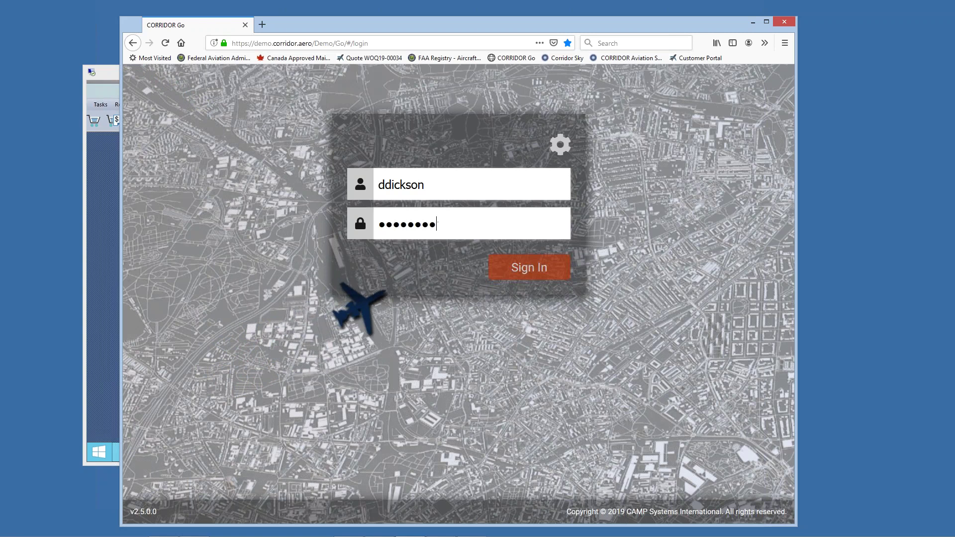
key(Return)
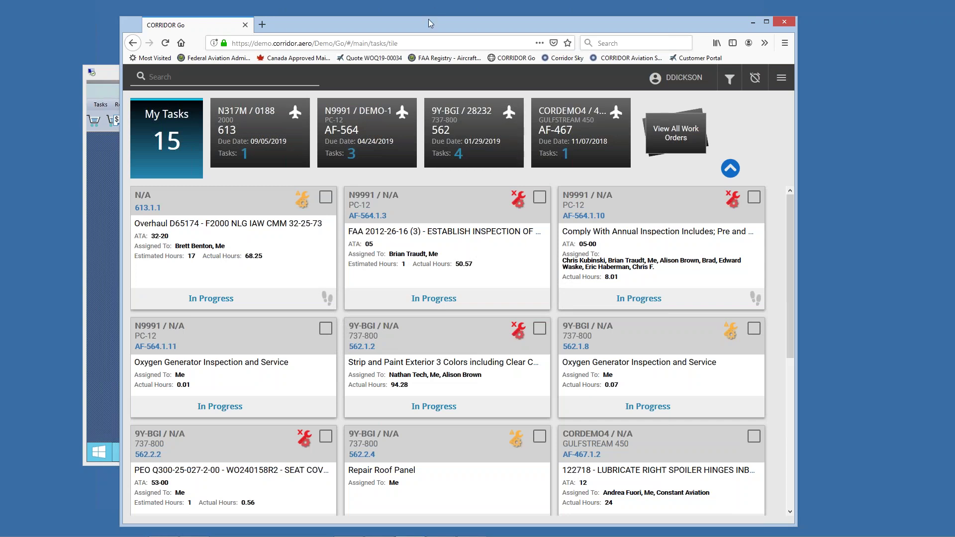
Step: Maximize the CORRIDOR desktop window and bring the CORRIDOR Go browser back to the front, positioned higher
drag(421, 20, 450, 259)
click(668, 89)
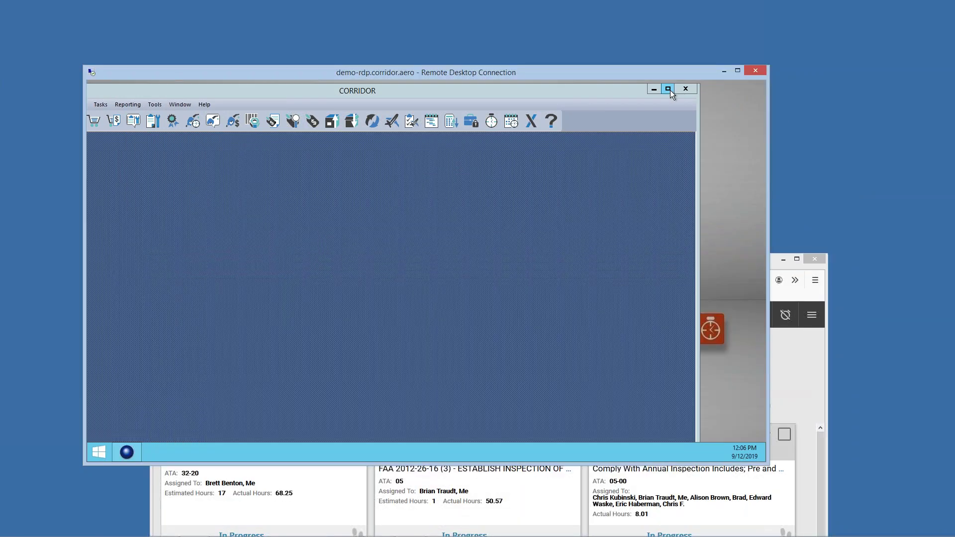
click(789, 375)
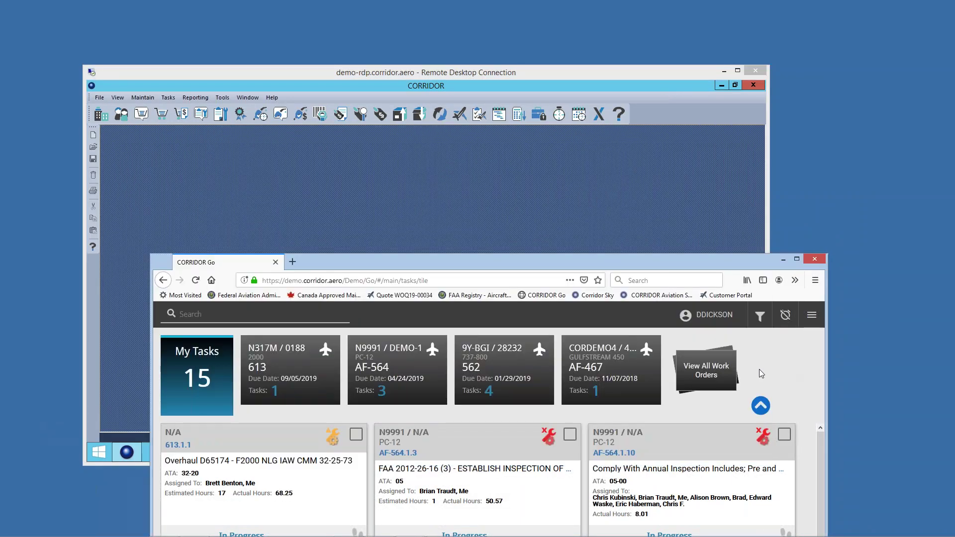
drag(435, 260, 478, 25)
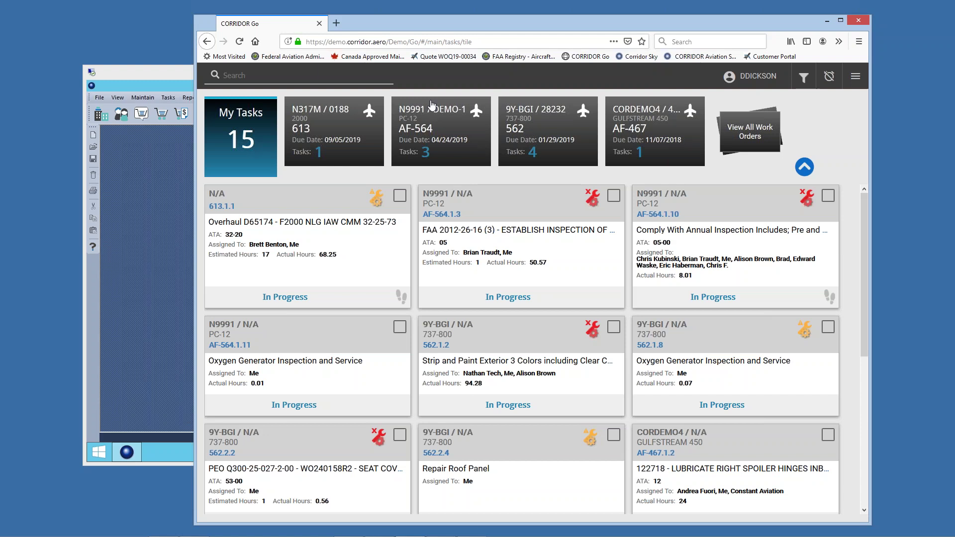
drag(486, 26, 406, 19)
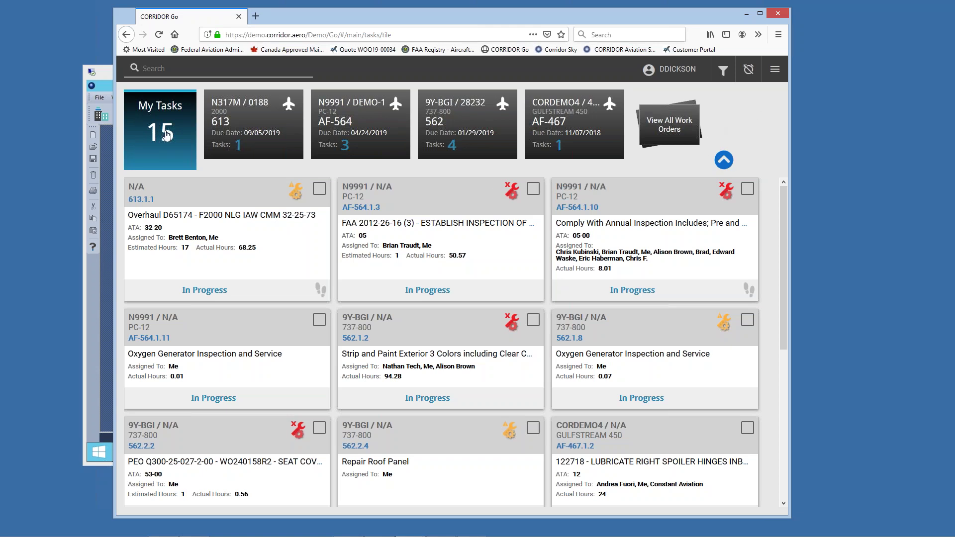
click(775, 71)
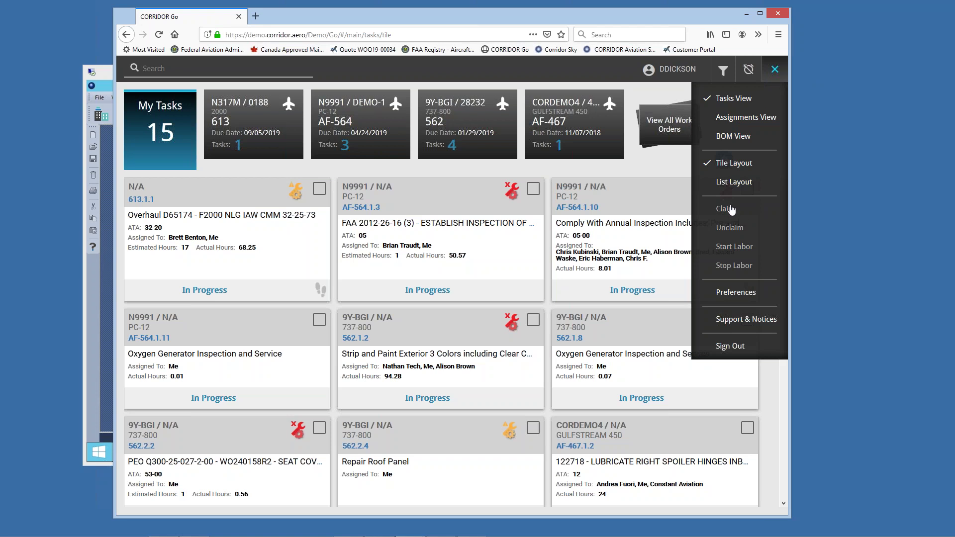
click(379, 70)
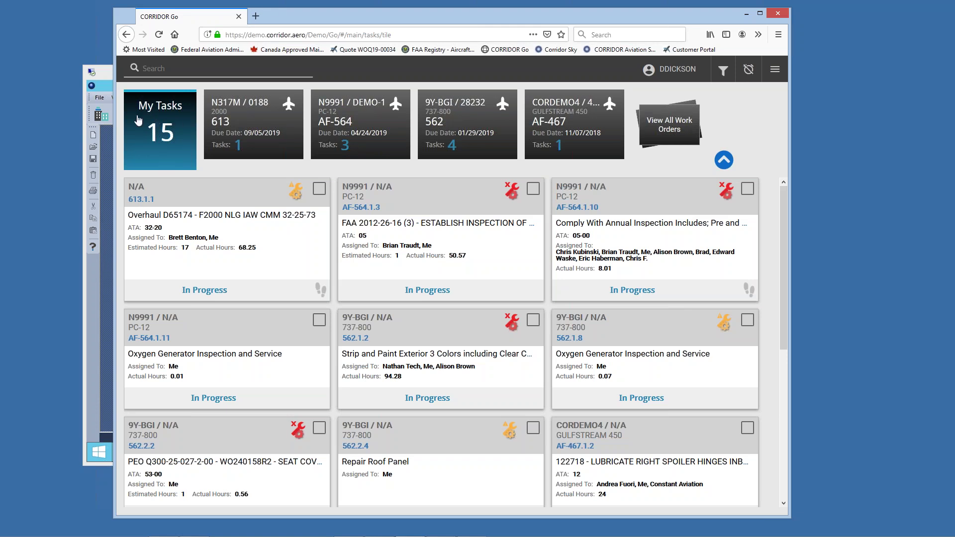
click(276, 122)
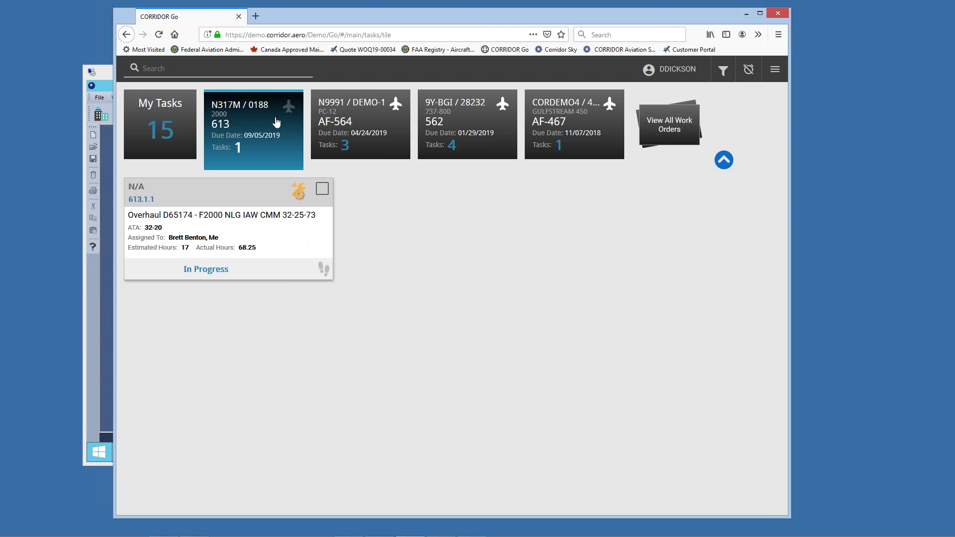
click(385, 124)
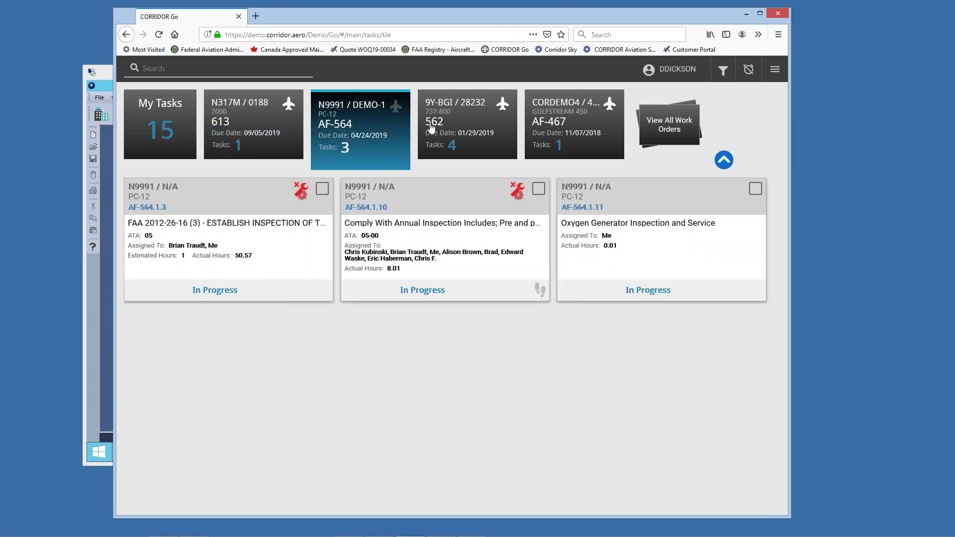
click(481, 125)
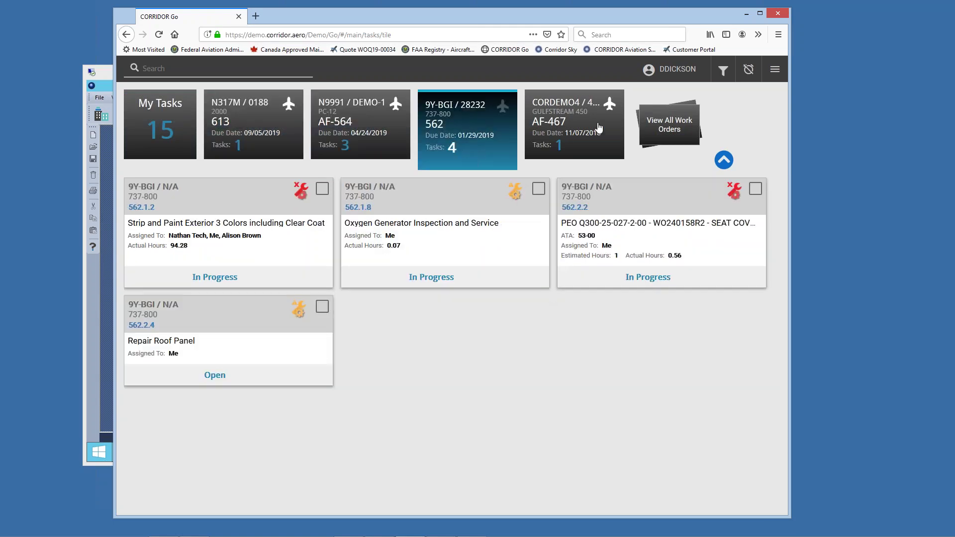
click(600, 129)
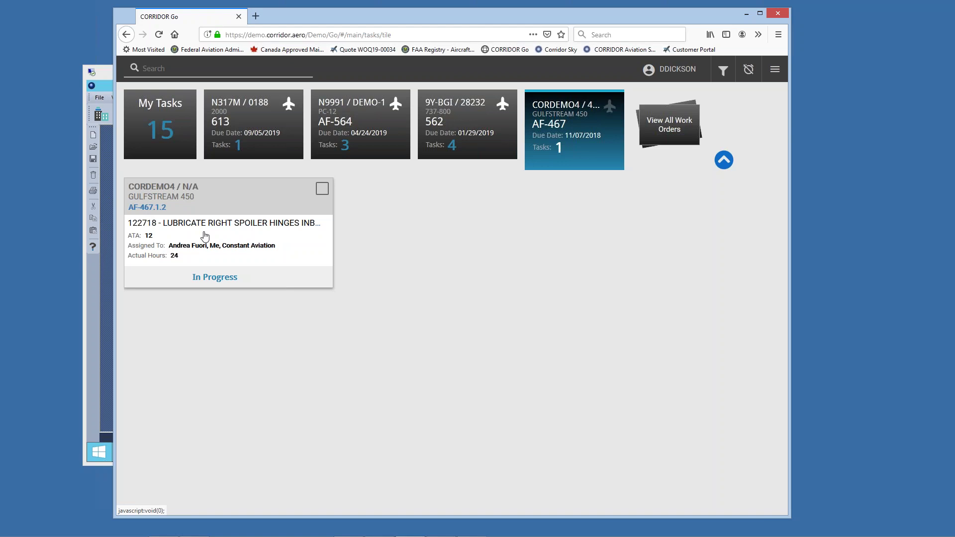
click(181, 131)
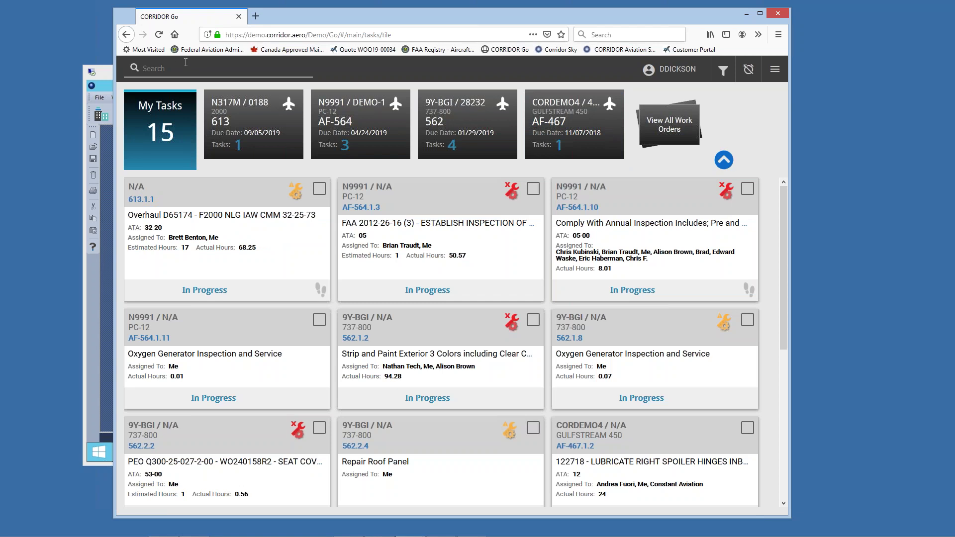
text(gulf right)
key(Return)
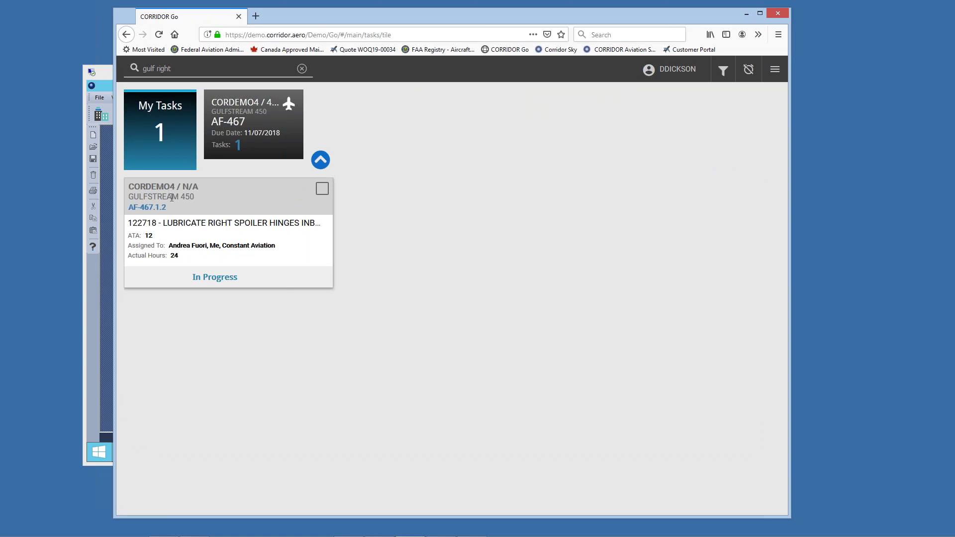
drag(133, 182, 204, 209)
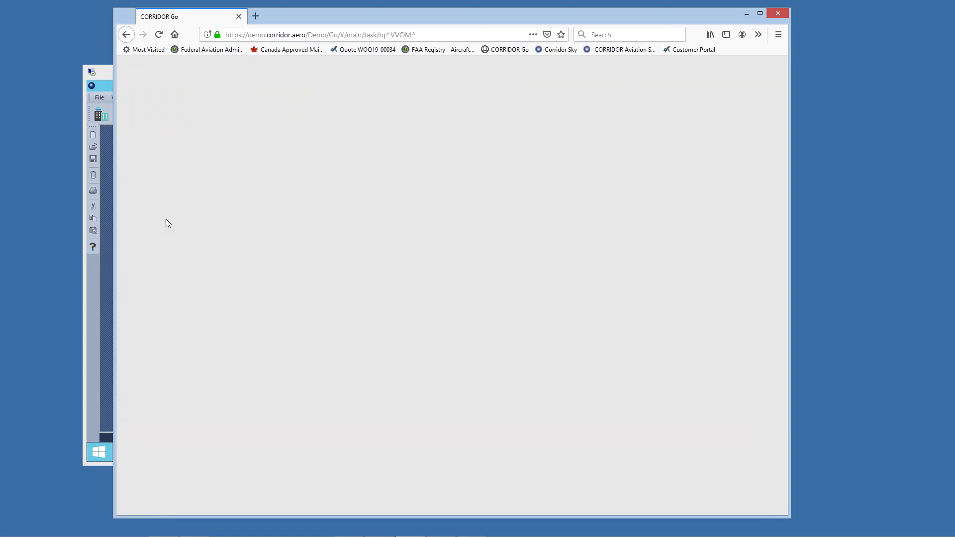
click(127, 35)
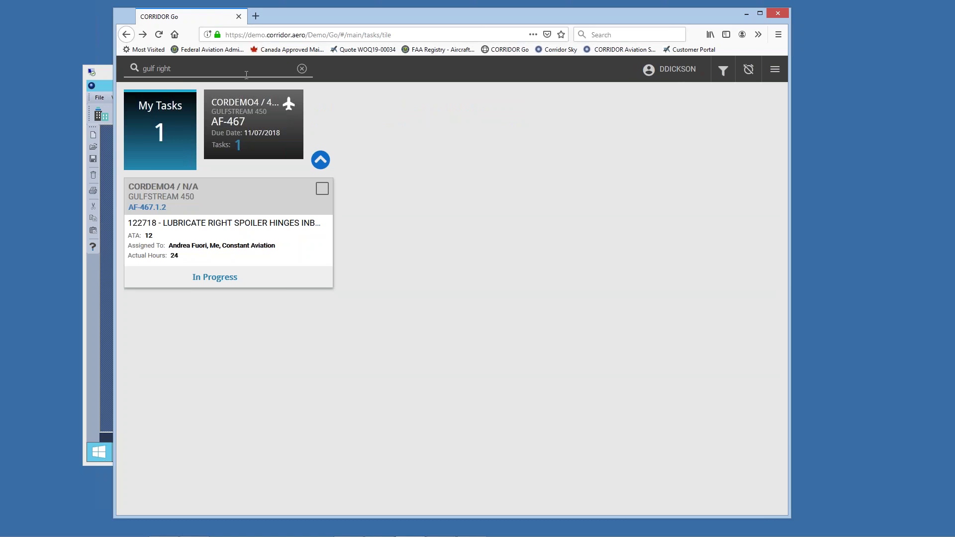
click(303, 69)
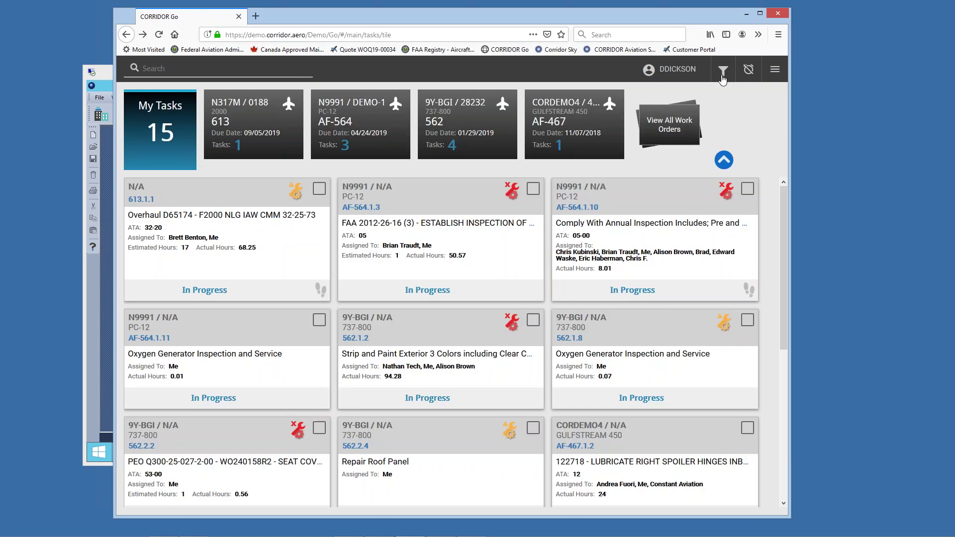
click(724, 74)
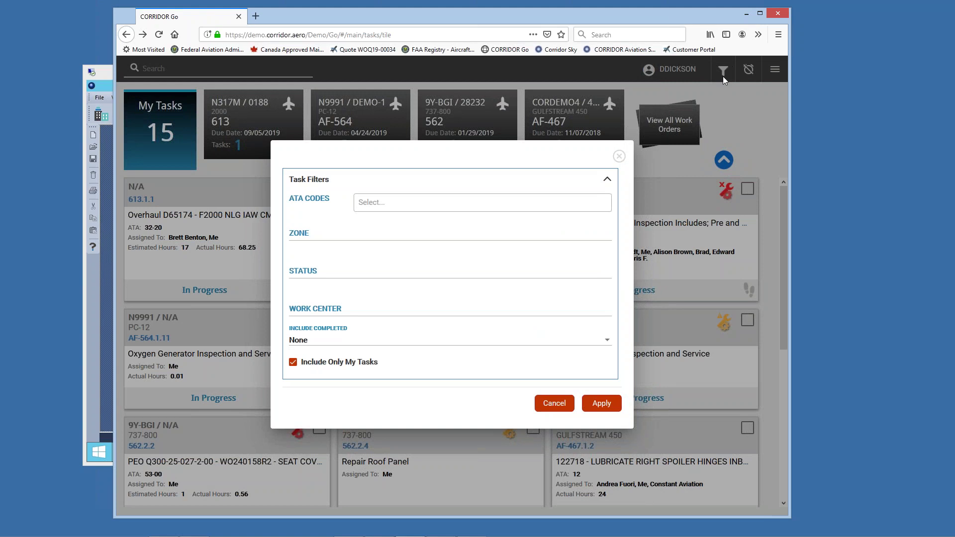
click(294, 364)
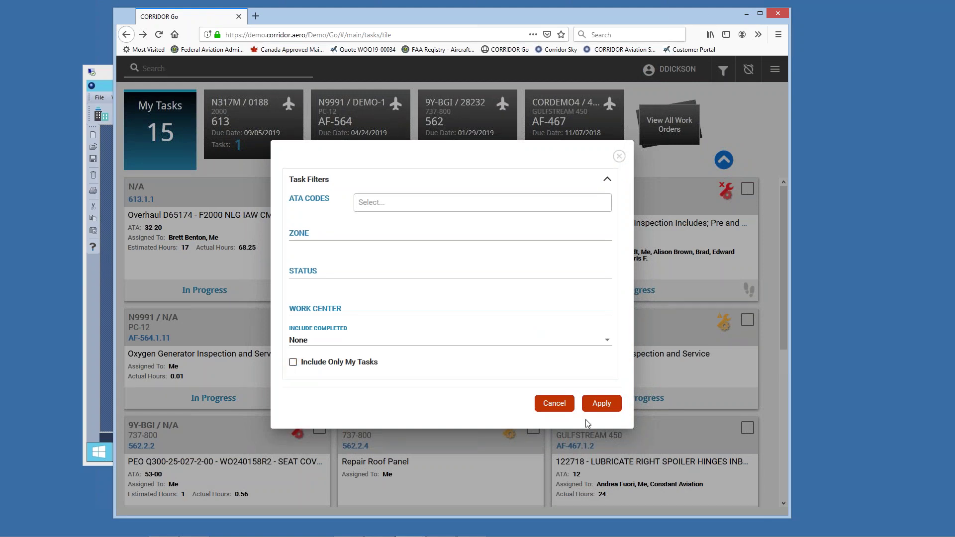
click(602, 404)
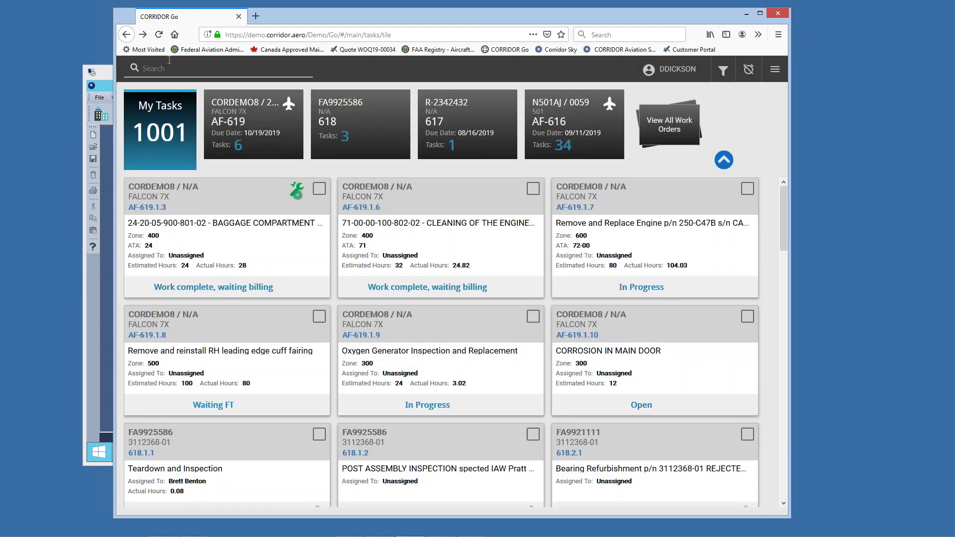
text(gul)
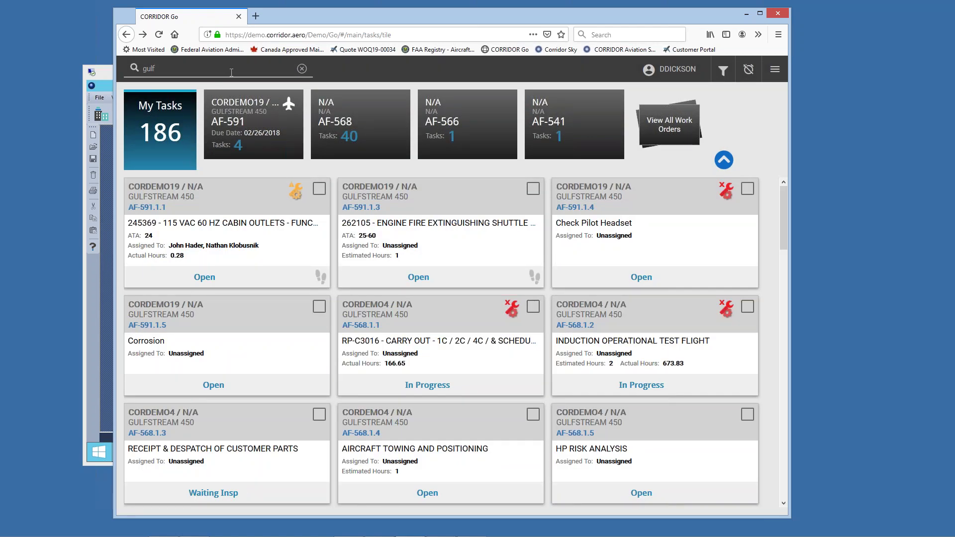
text(fire)
key(Return)
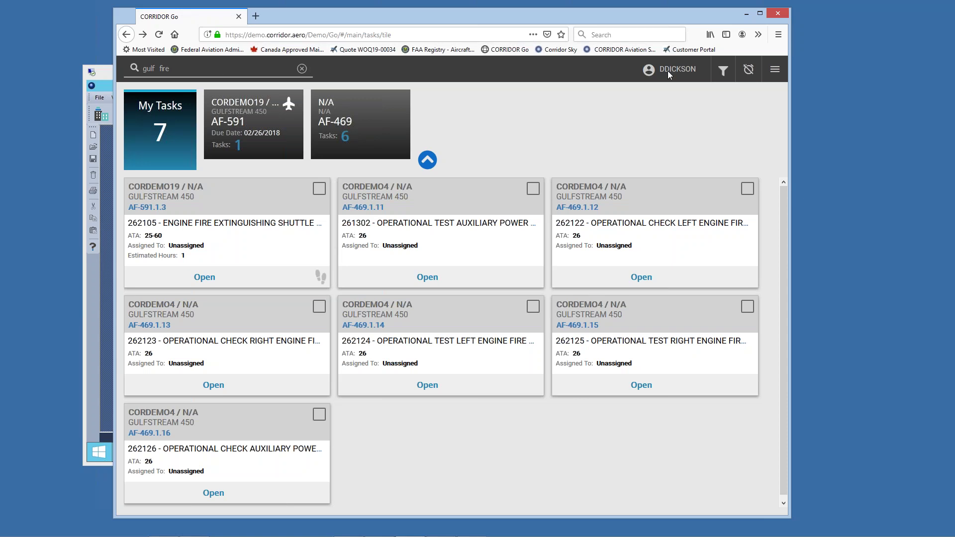
click(723, 71)
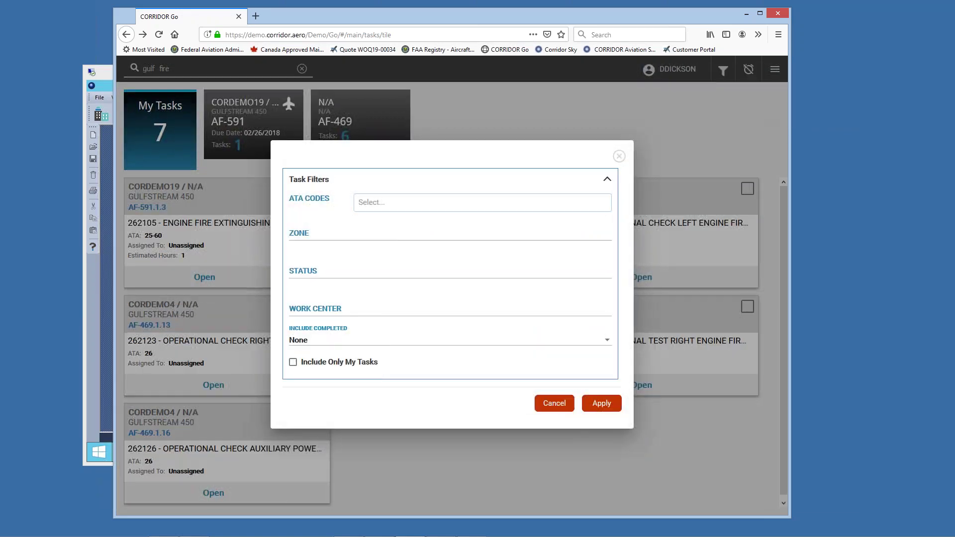
click(293, 363)
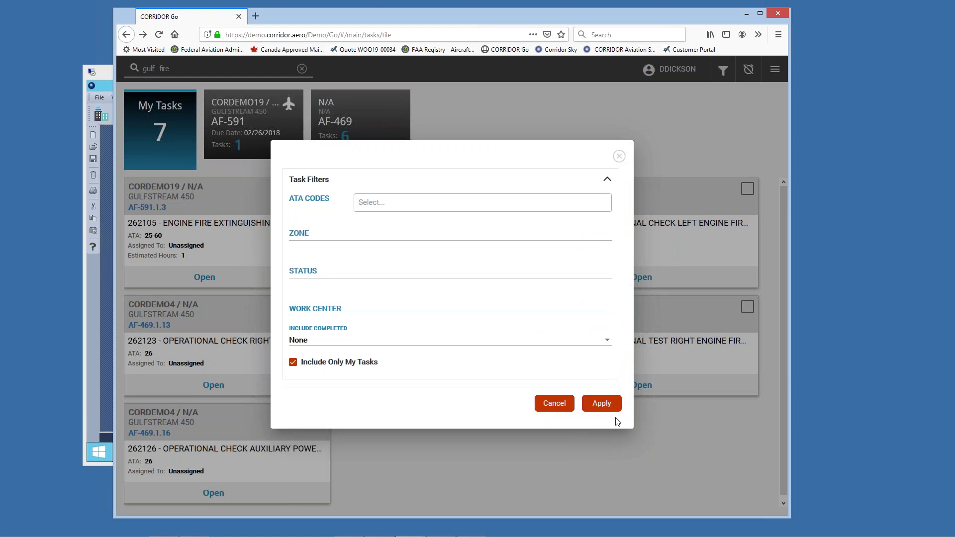
click(601, 404)
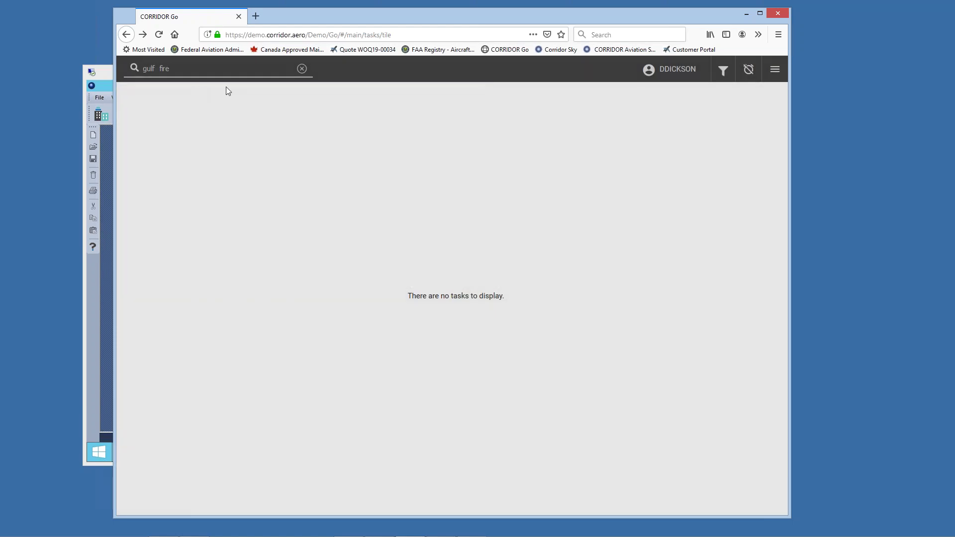
click(302, 68)
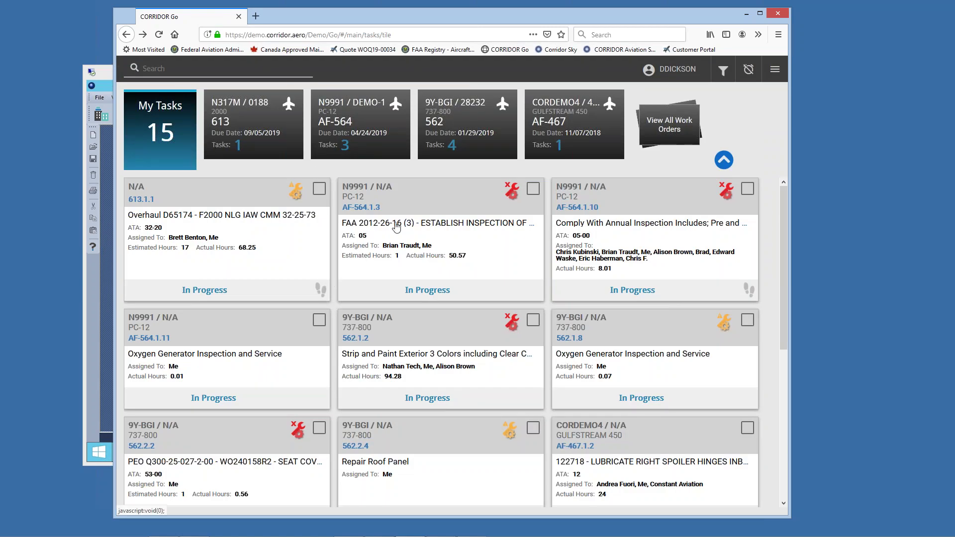
Step: Start labor on tasks 613.1.1 and AF-564.1.3 via the hamburger menu
click(321, 191)
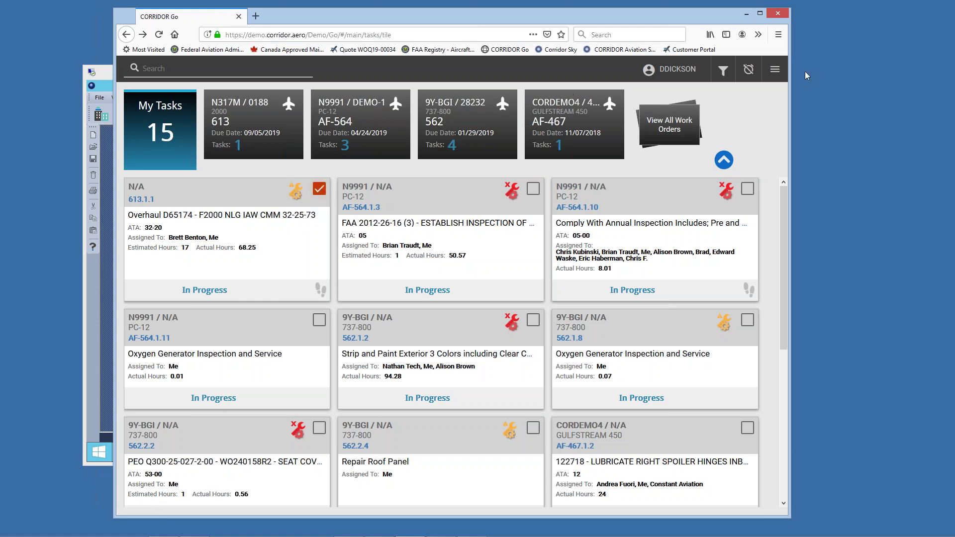
click(533, 189)
click(775, 69)
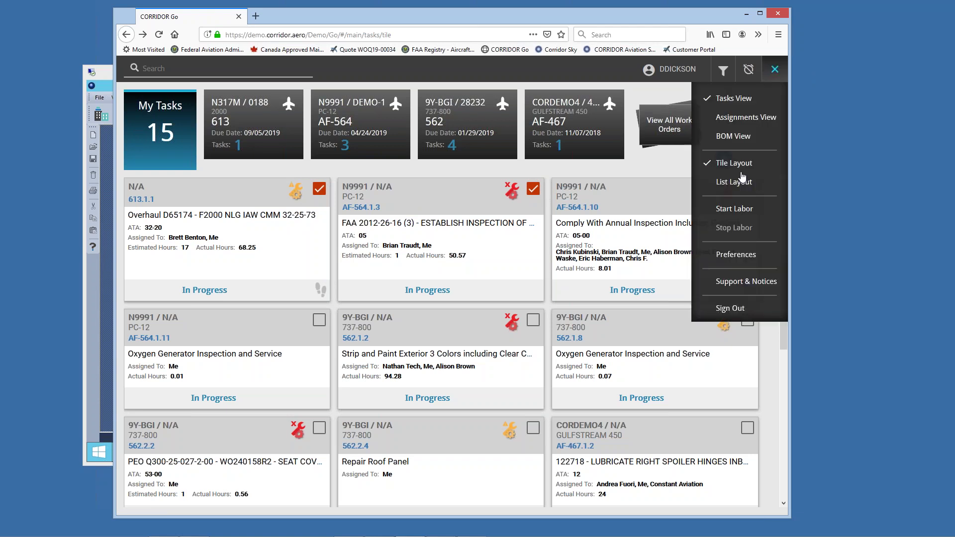
click(746, 212)
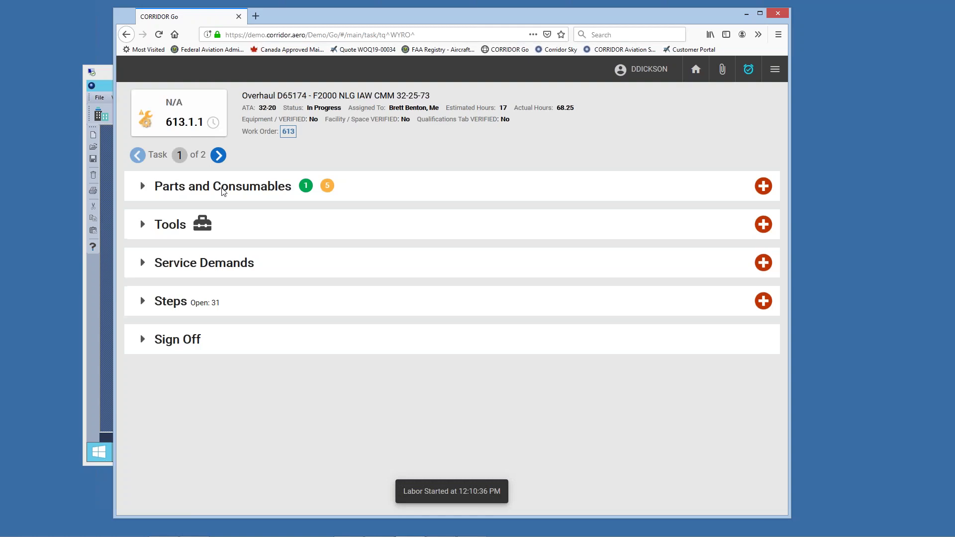
Step: Return to task 613.1.1 and open a blank Add Part Demand form under Parts and Consumables
click(218, 156)
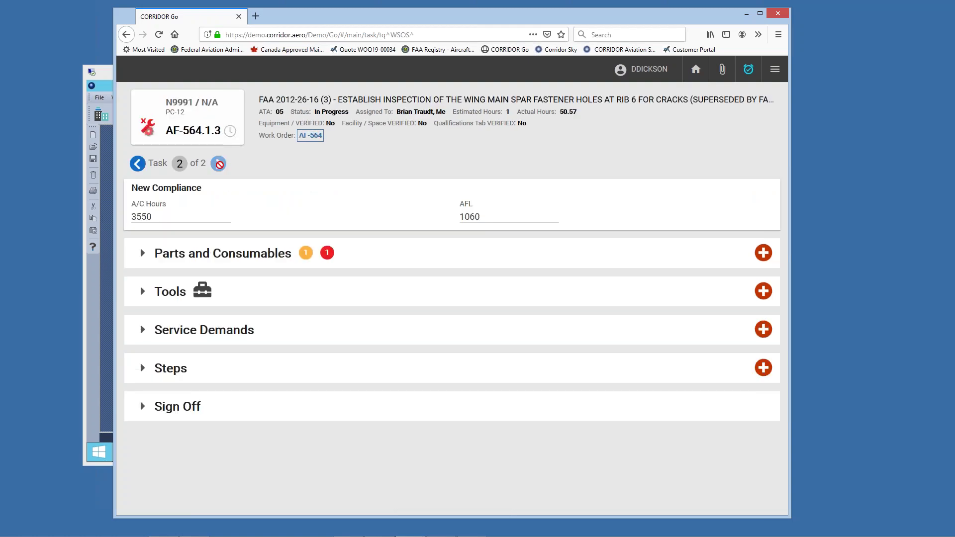
click(138, 166)
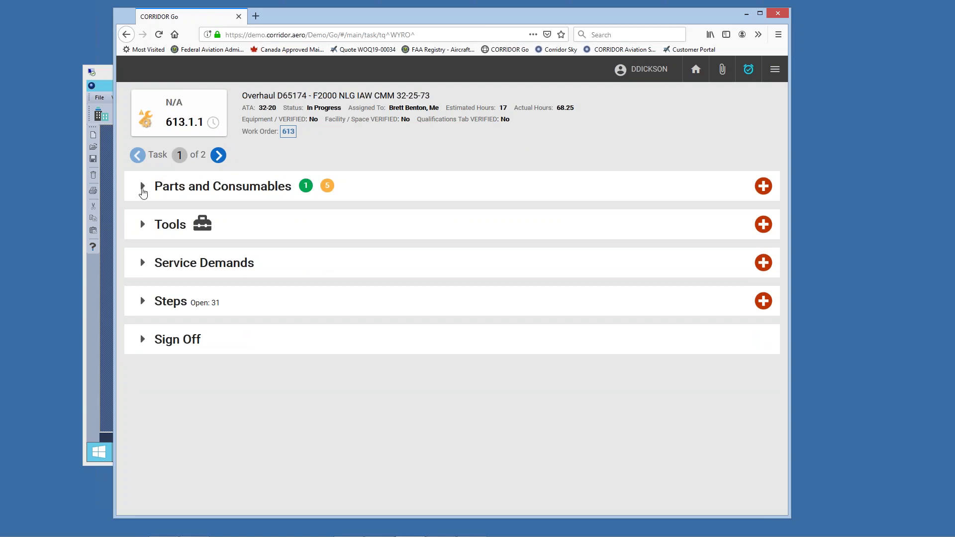
click(142, 189)
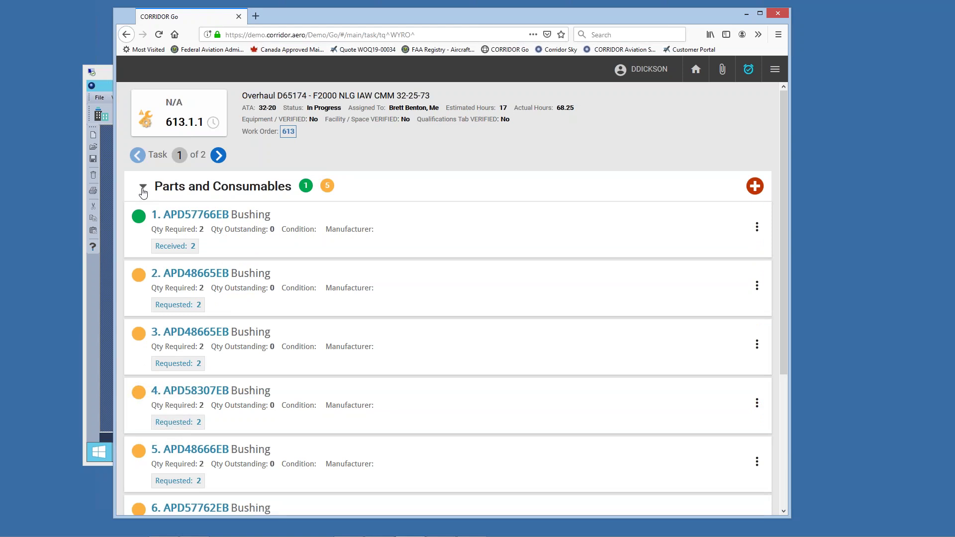
click(143, 189)
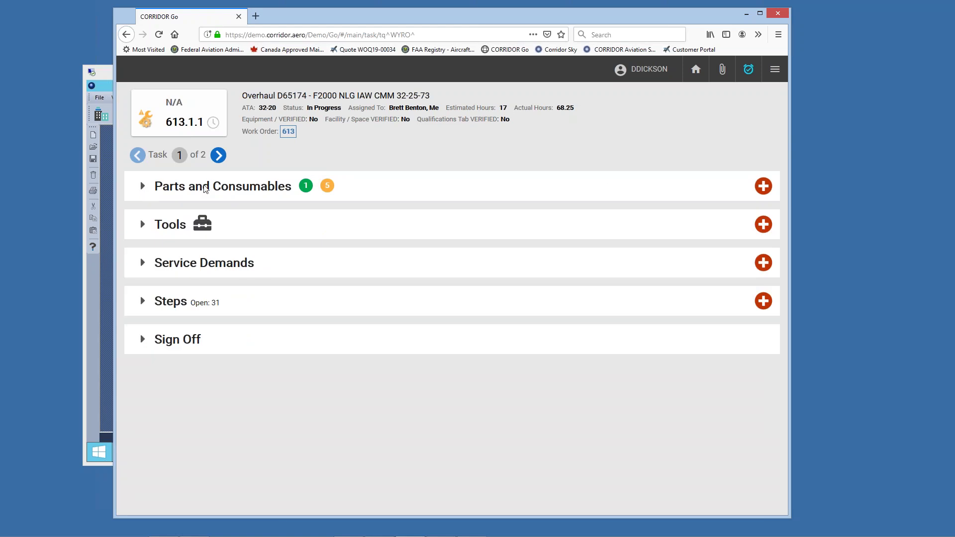
click(219, 192)
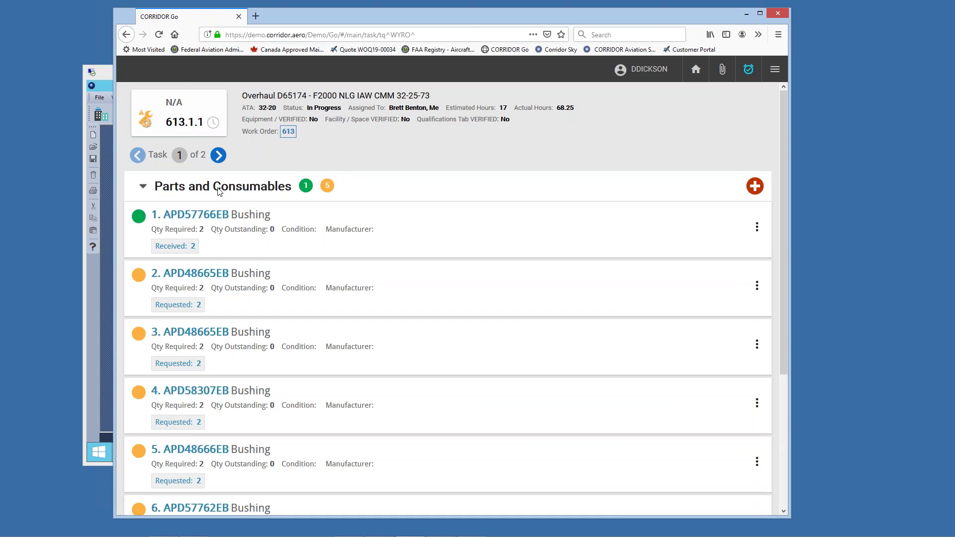
click(219, 192)
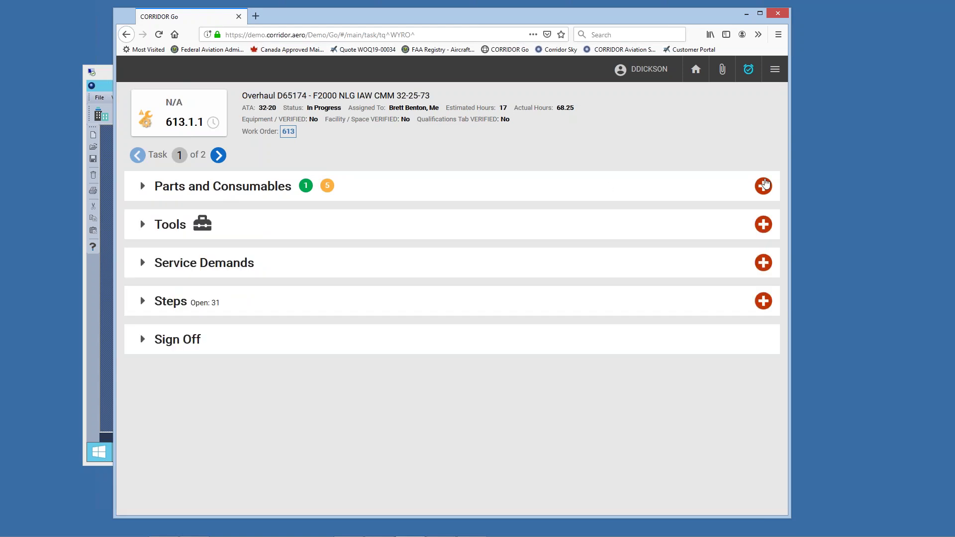
click(764, 186)
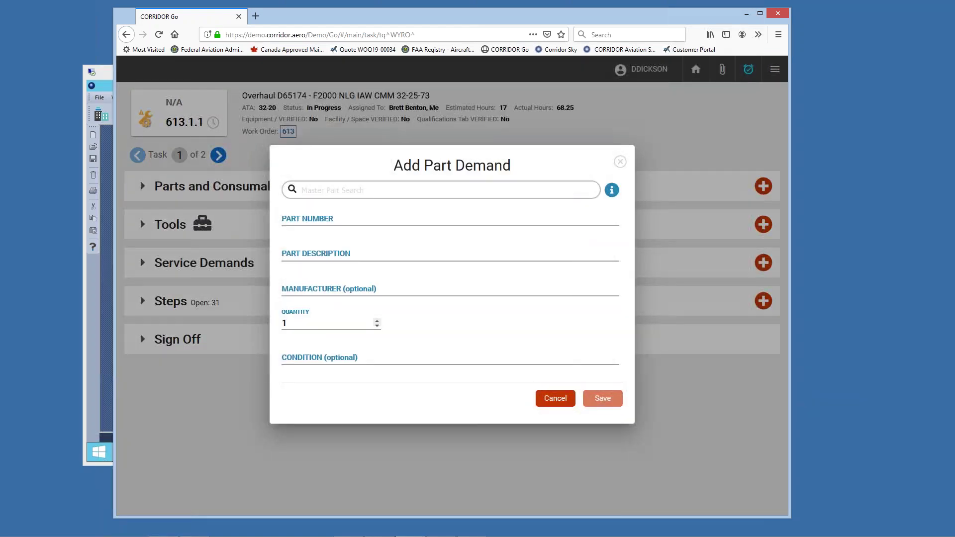
Step: Search '1000 de' and save a demand for part 100062 Decal, quantity 1
text(1000  decal)
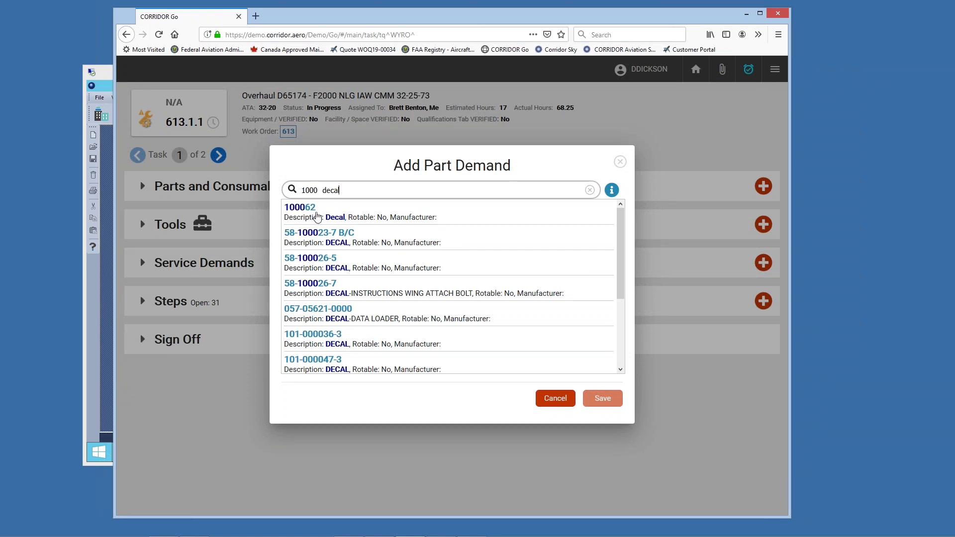
click(317, 217)
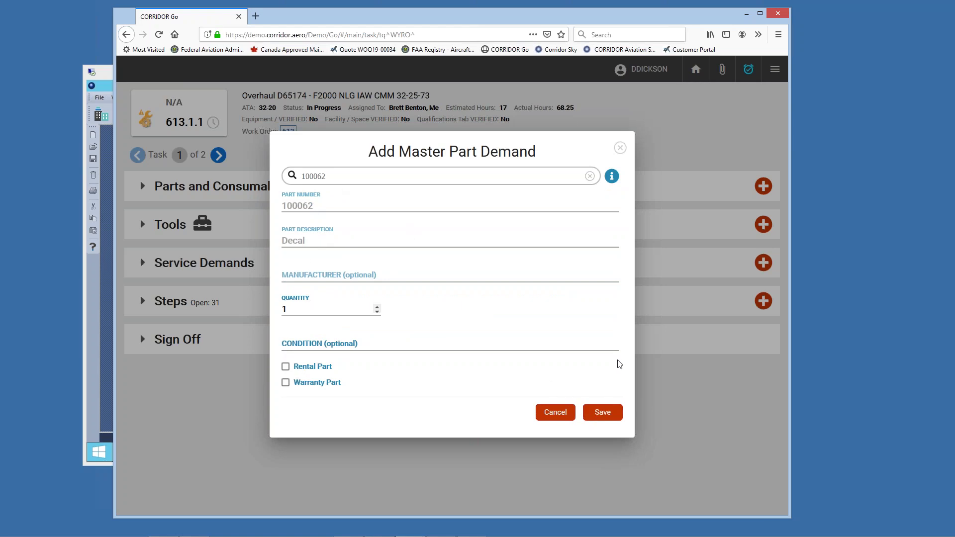
click(606, 412)
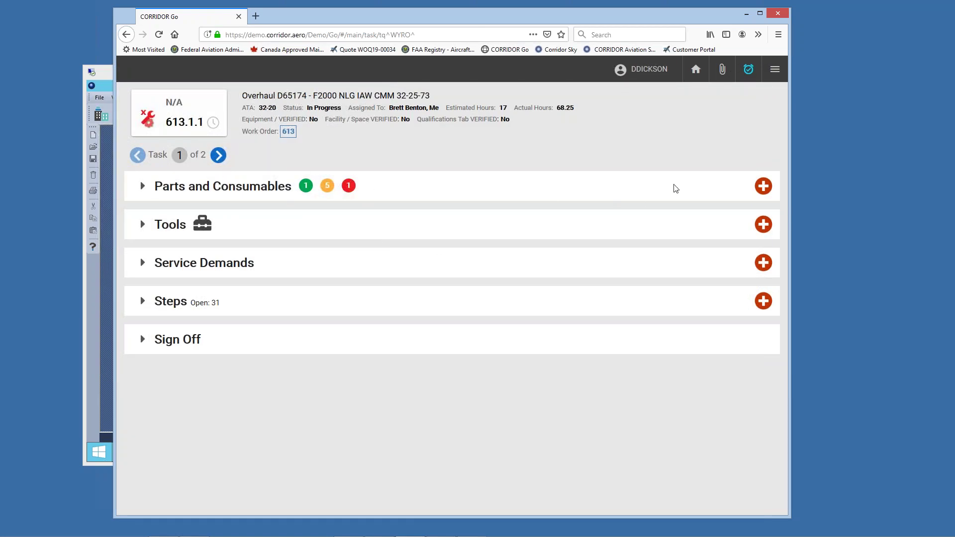
Step: Cancel a second part demand and expand the task's Parts and Consumables list
click(763, 187)
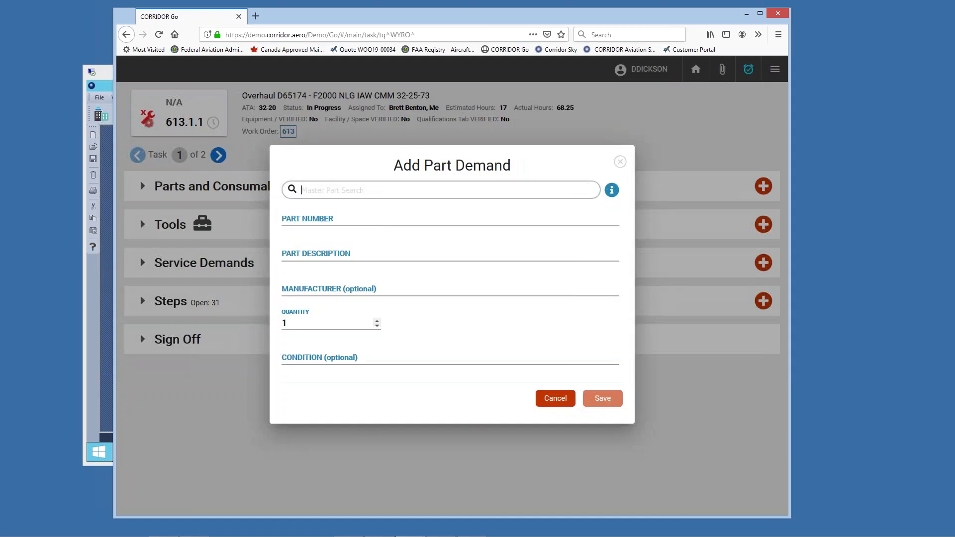
click(559, 399)
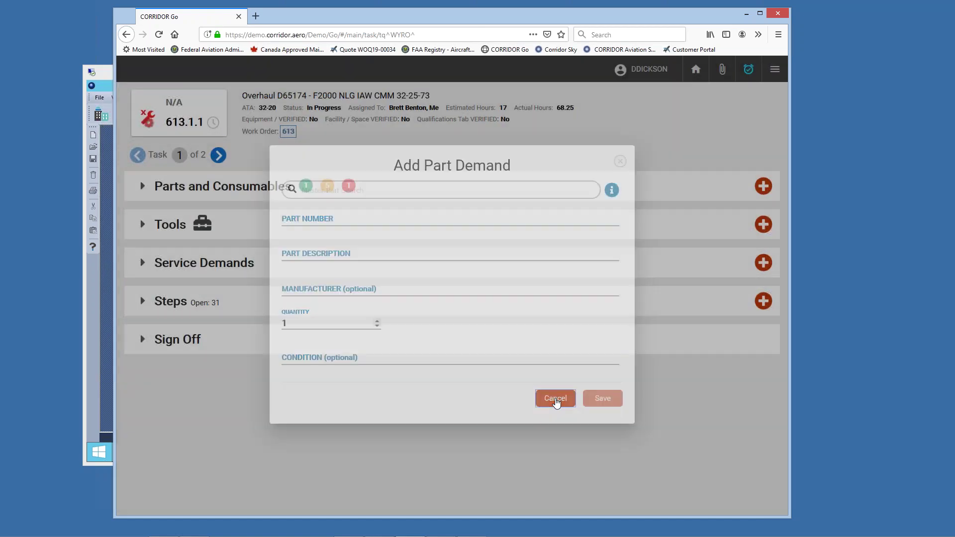
click(143, 187)
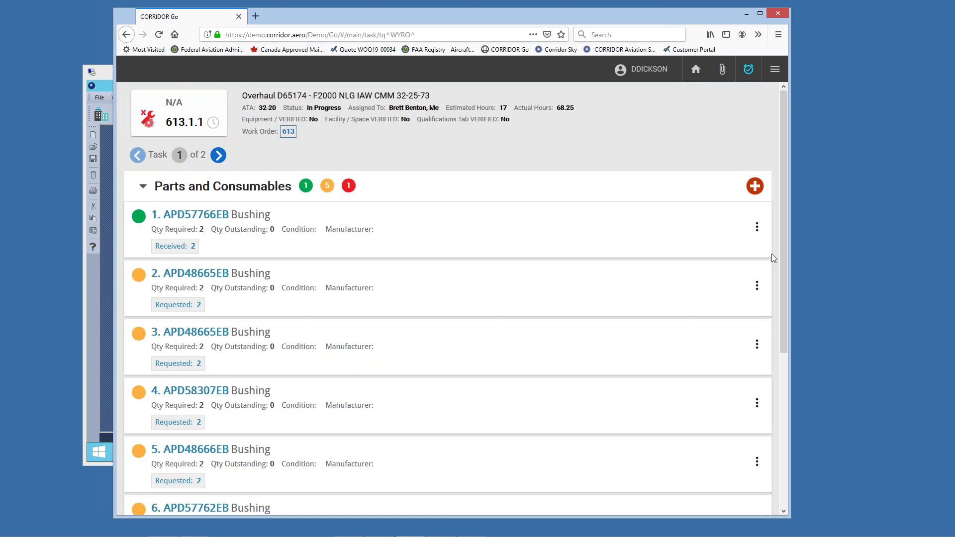
Step: Allocate the 100062 Decal from inventory lot LT09-00055
drag(783, 252, 798, 393)
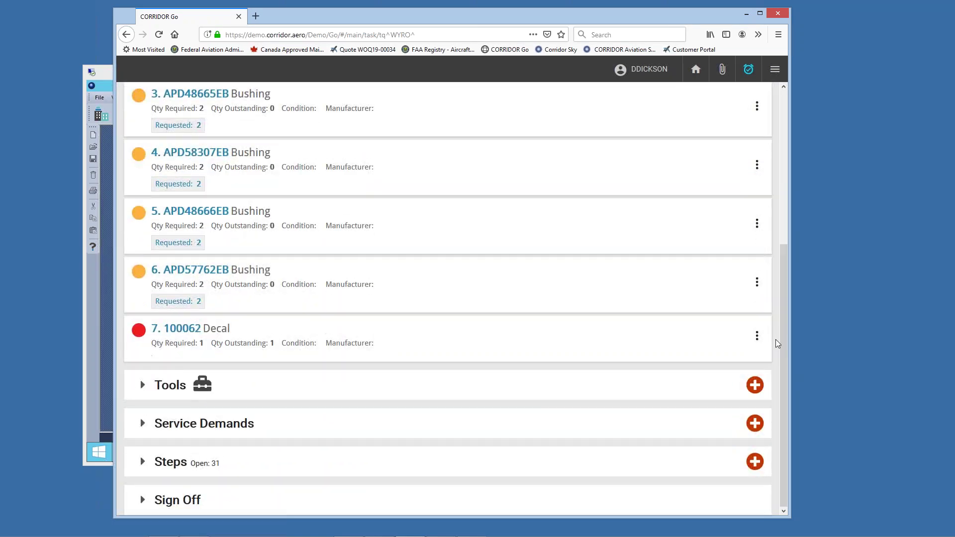
click(757, 340)
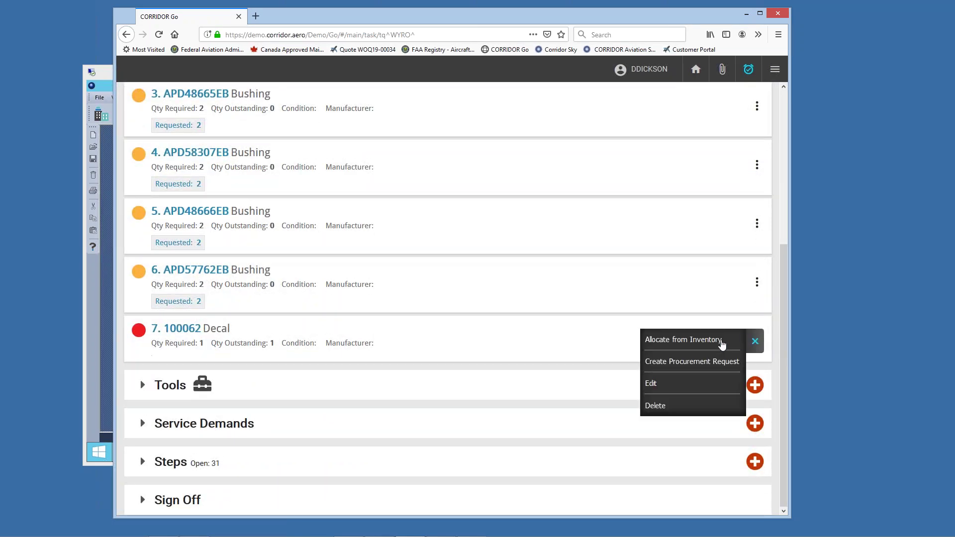
click(710, 341)
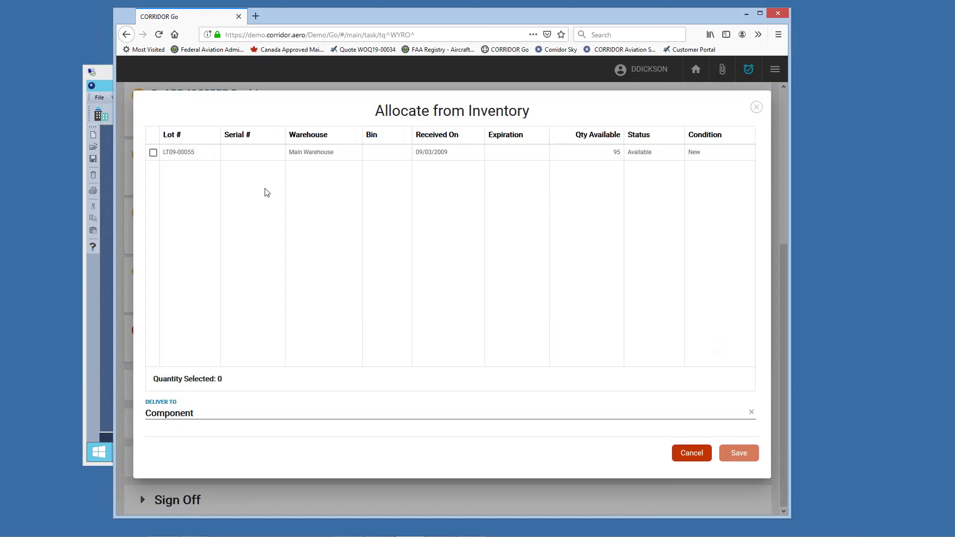
click(153, 153)
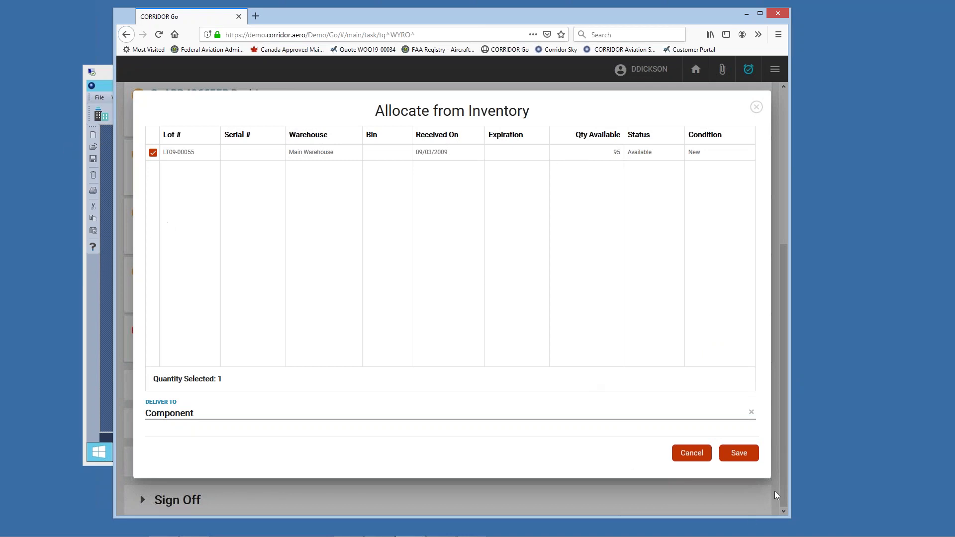
click(747, 456)
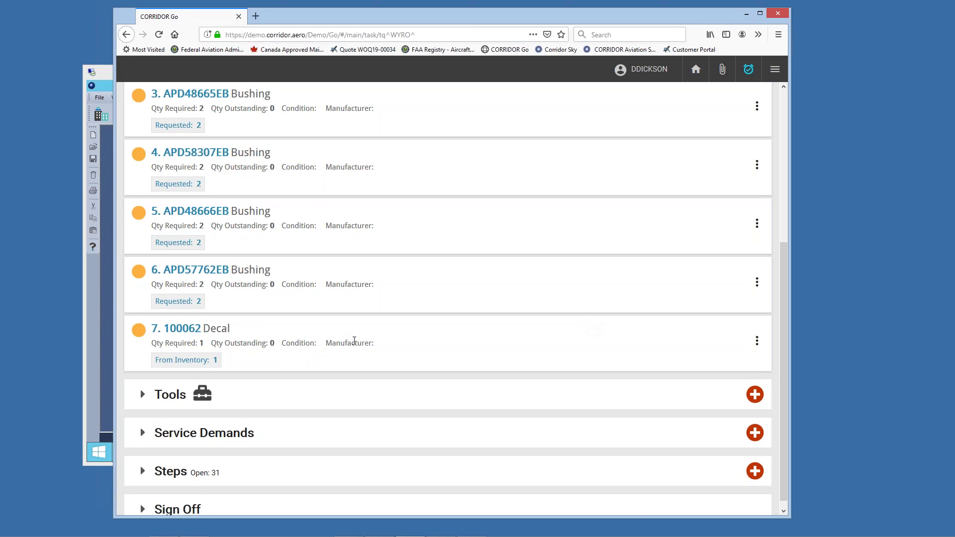
Step: Accept the allocated decal from lot LT09-00055 as received on the task
click(757, 340)
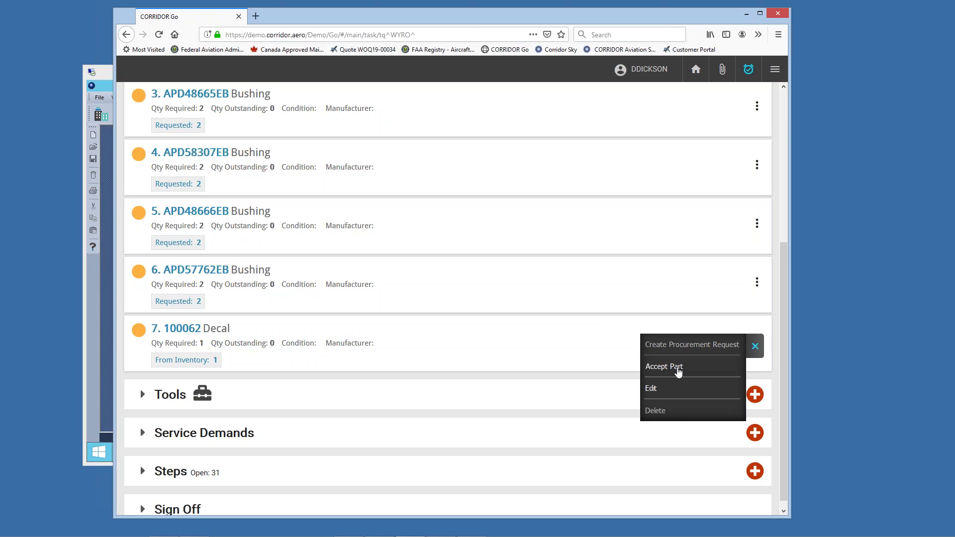
click(679, 371)
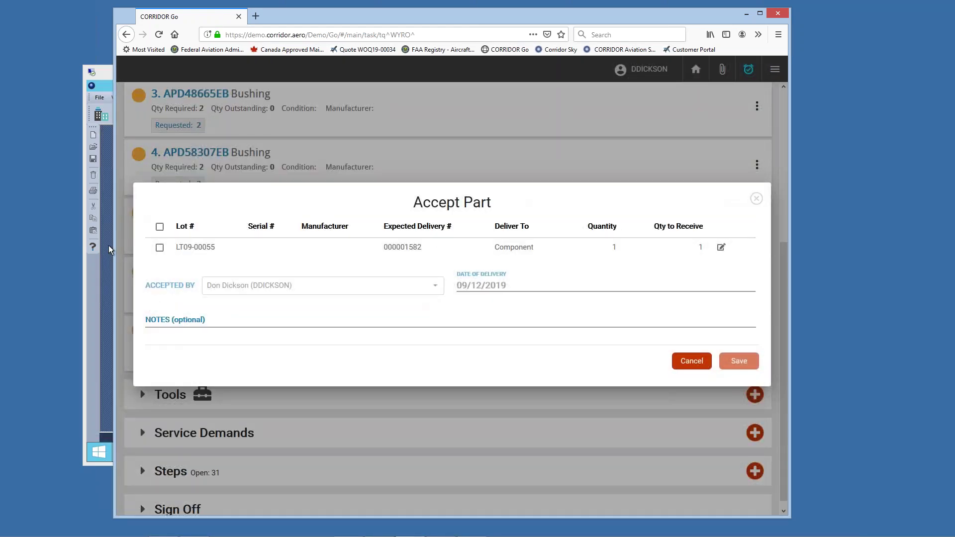
click(161, 248)
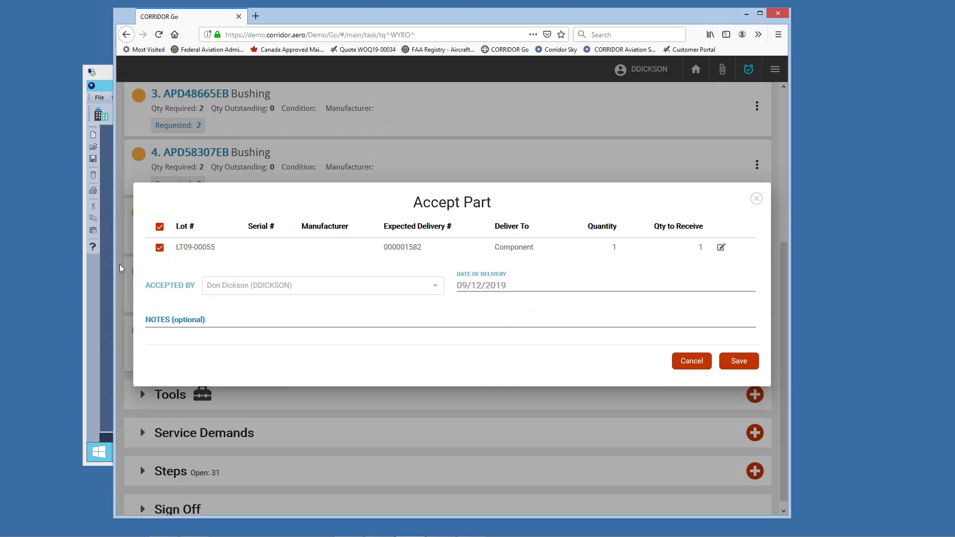
click(729, 362)
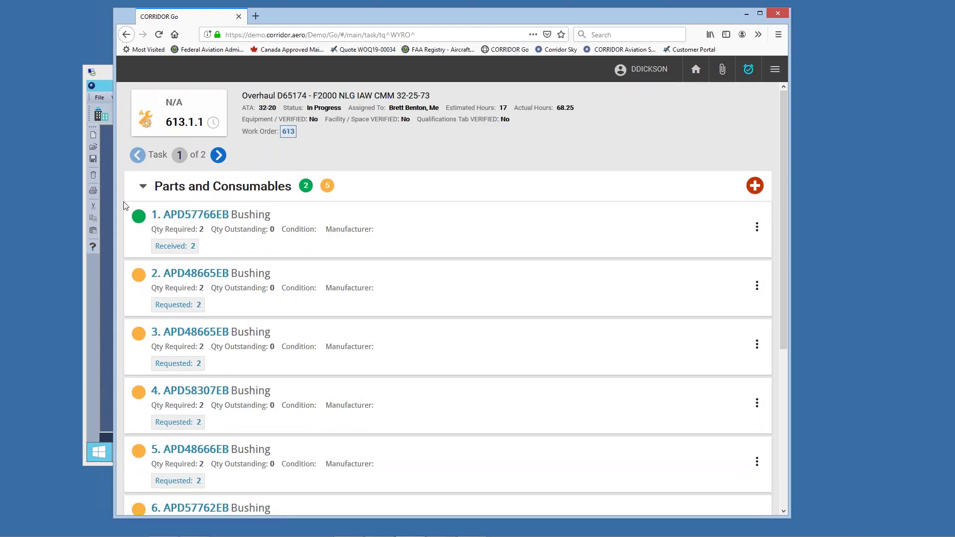
click(142, 188)
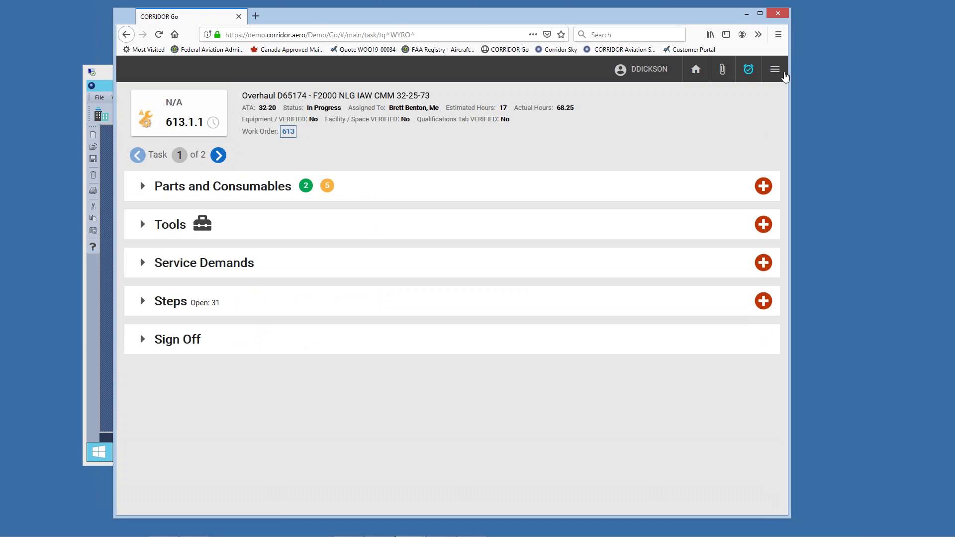
click(775, 69)
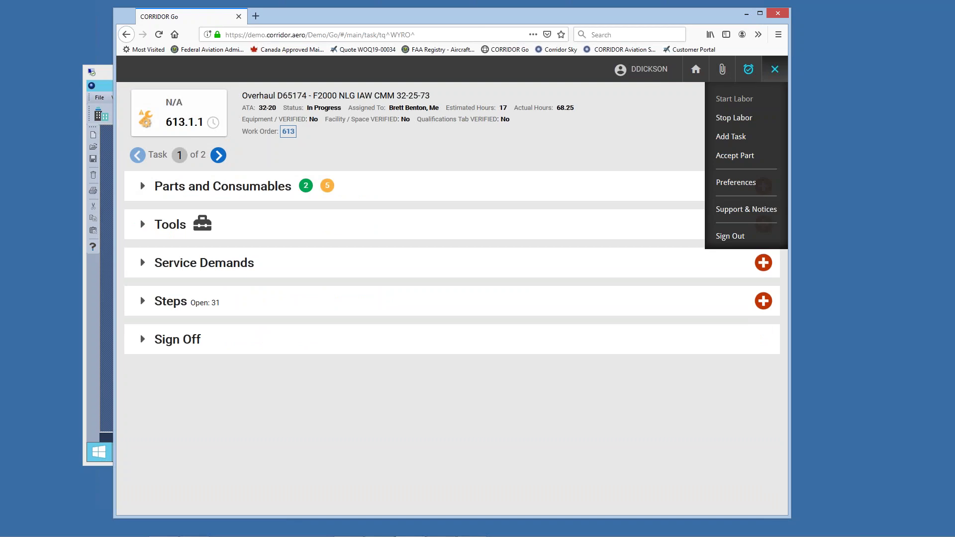
click(661, 134)
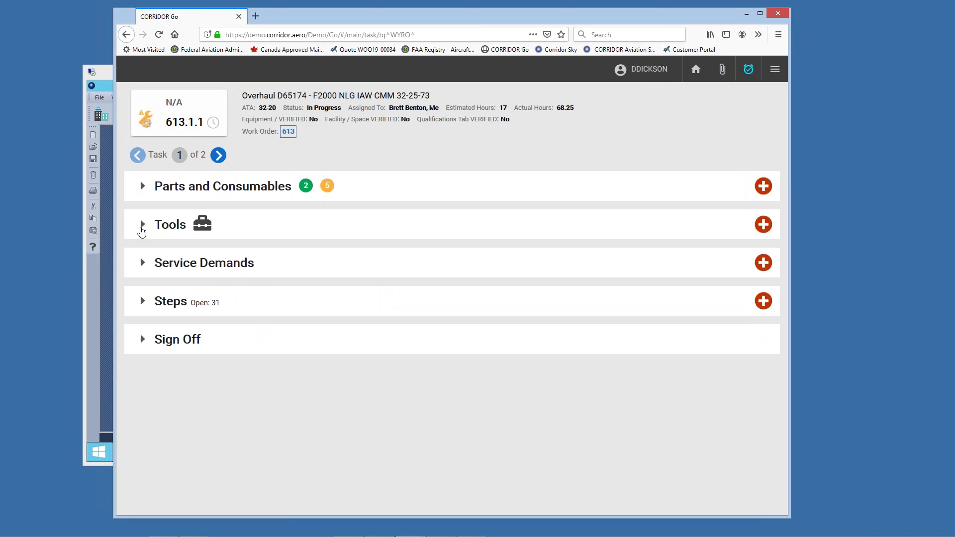
click(141, 230)
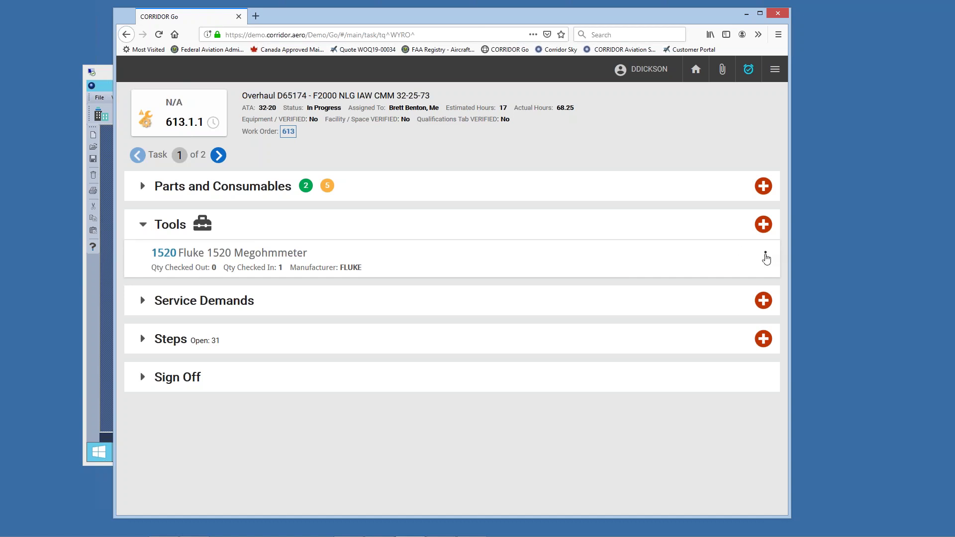
click(764, 228)
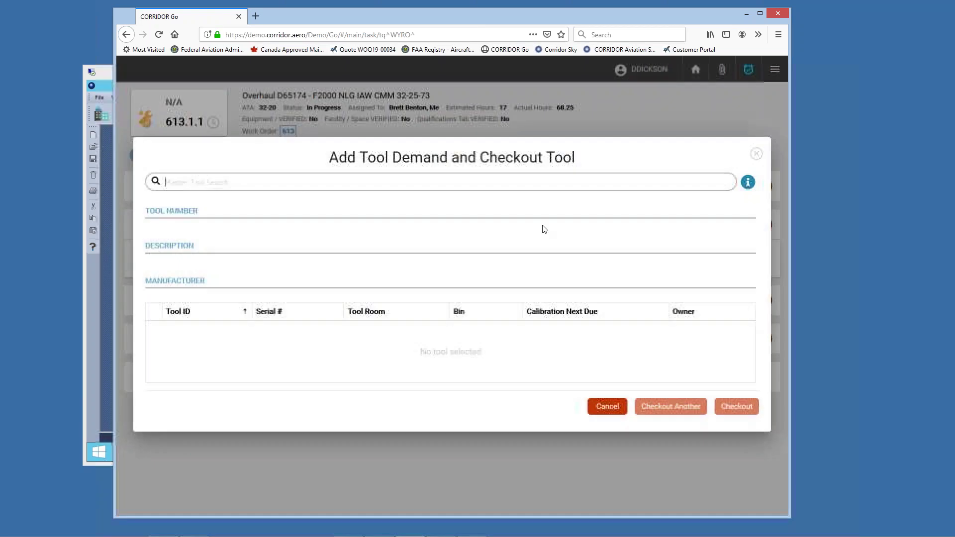
text(f)
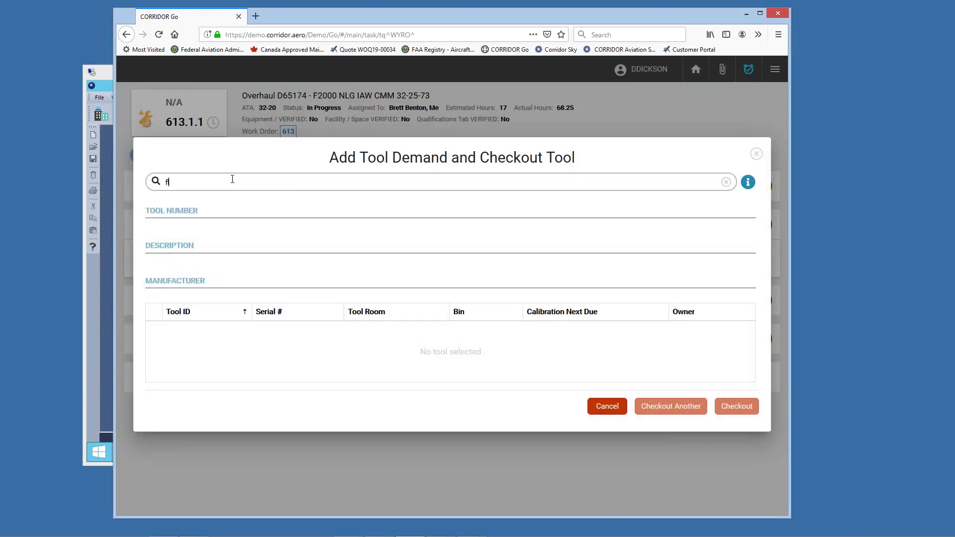
text(luke)
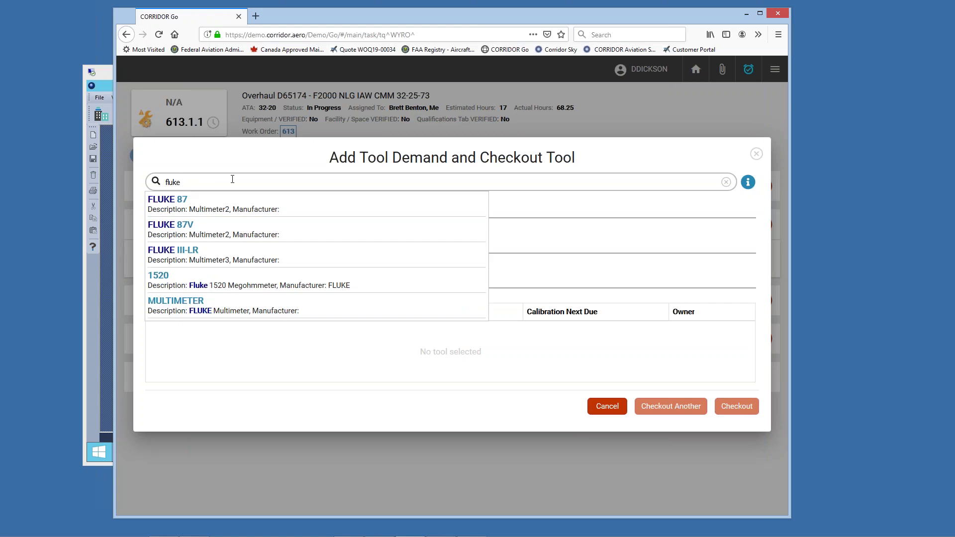
click(180, 288)
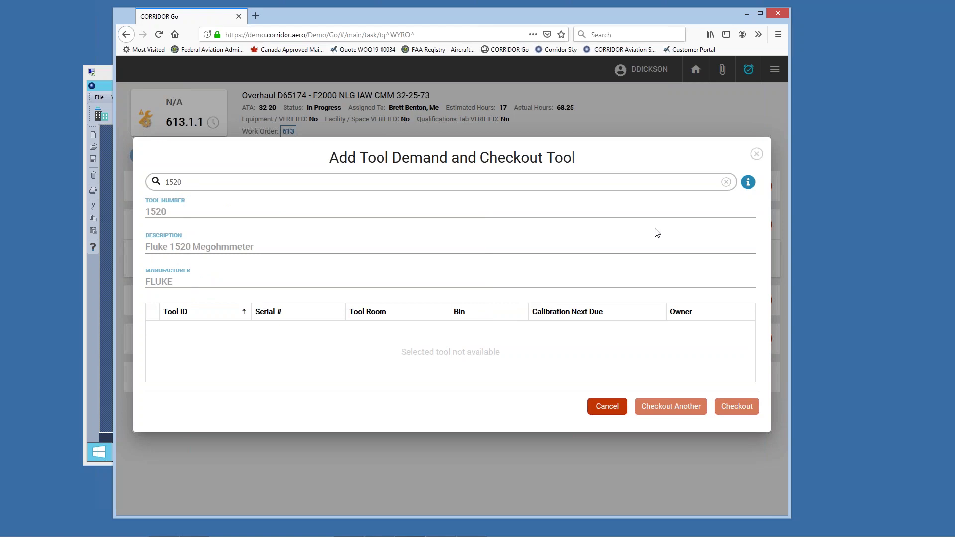
click(611, 408)
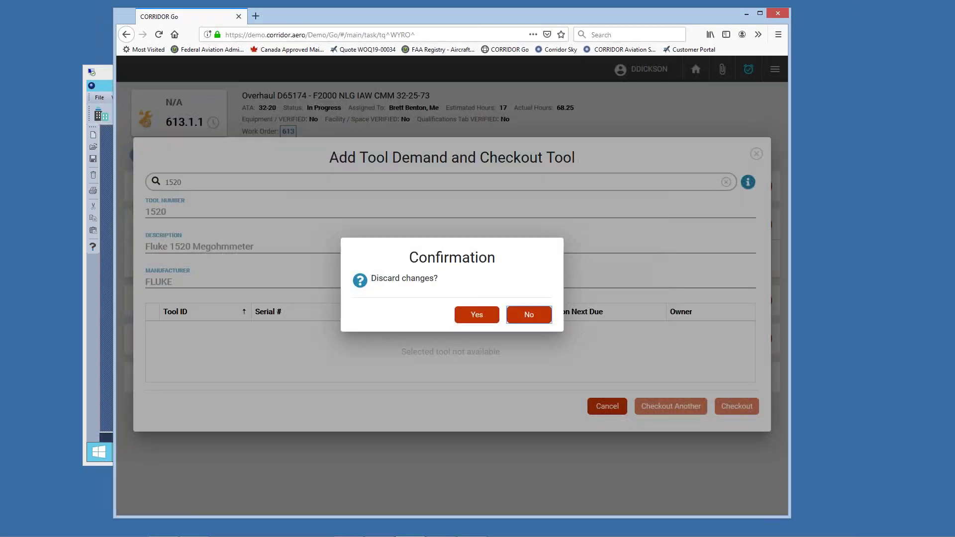
click(465, 319)
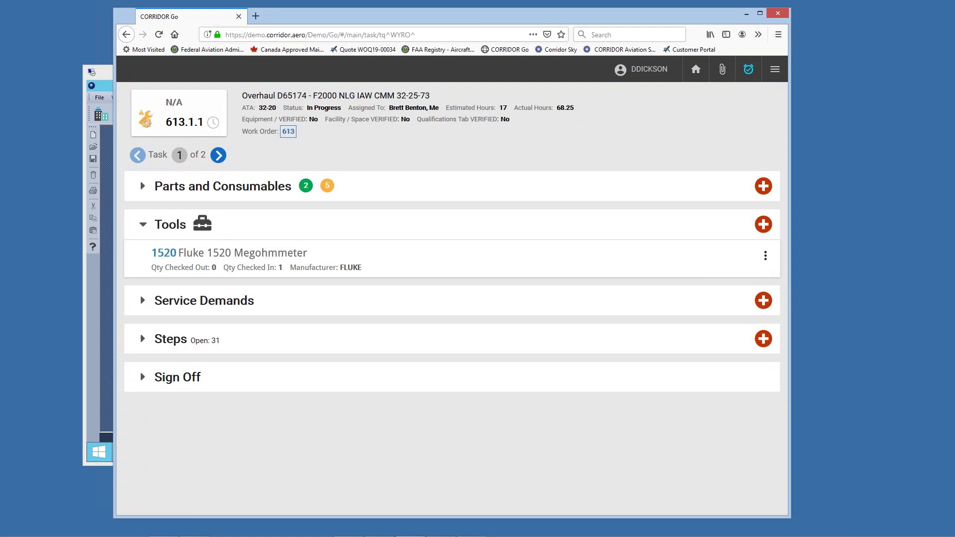
Step: Search 'torque' and check out tool TL-00036, the TORQUE-60 torque wrench, on task 613.1.1
click(763, 226)
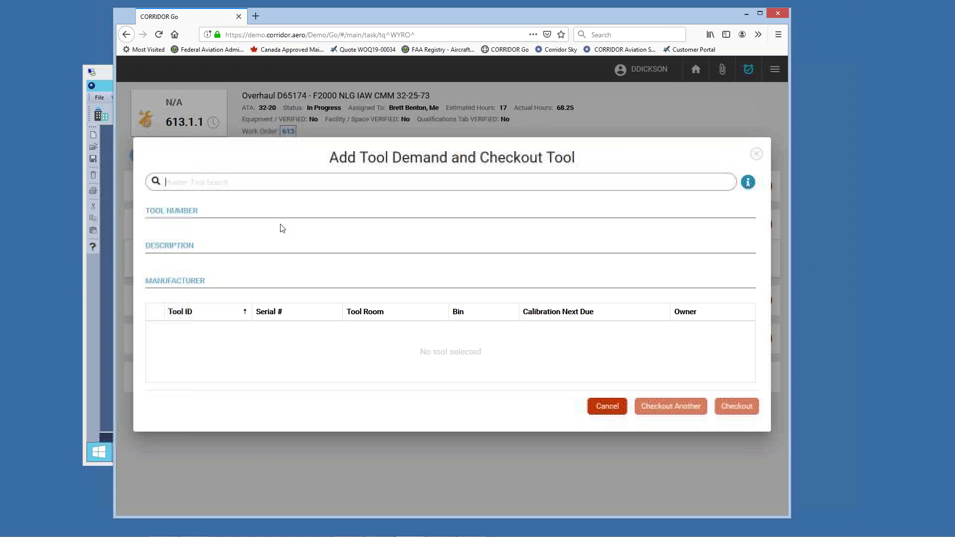
text(tor)
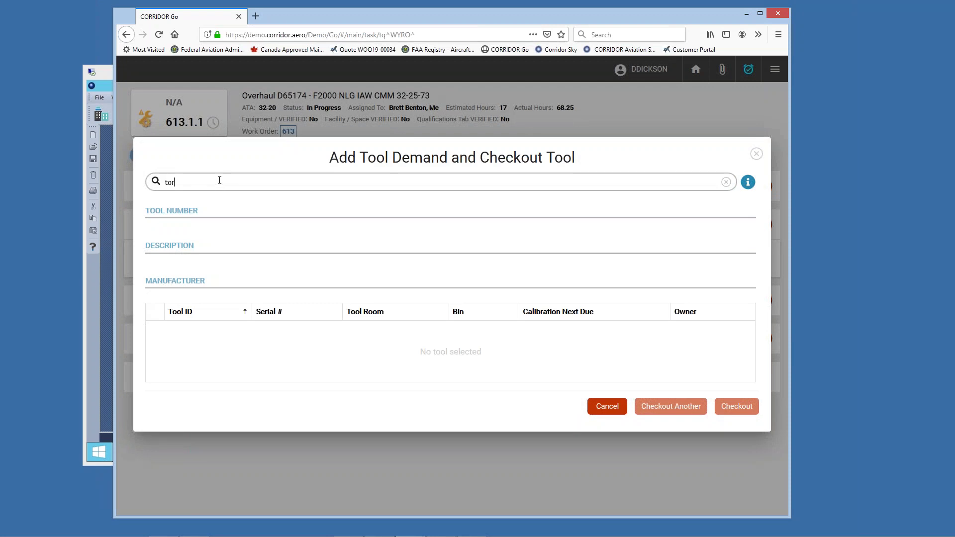
text(que)
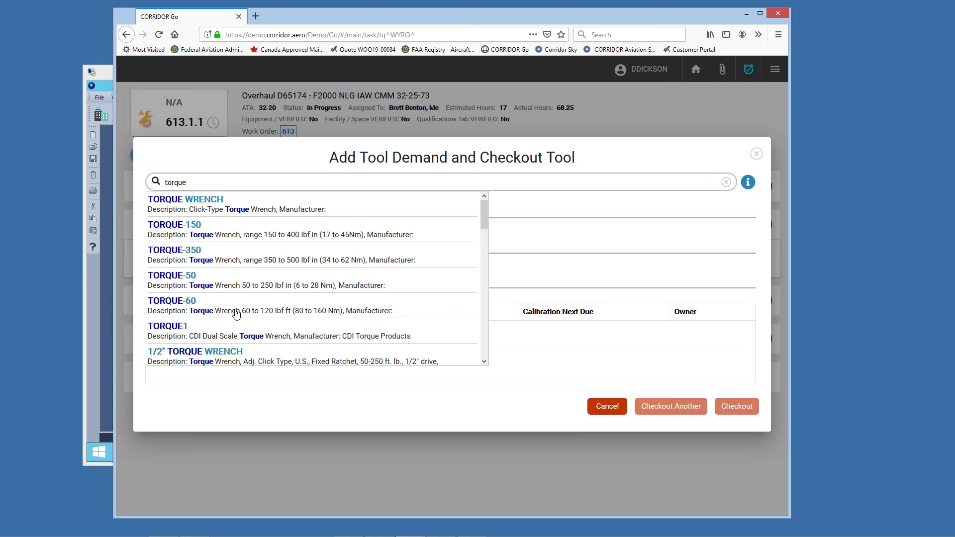
click(236, 315)
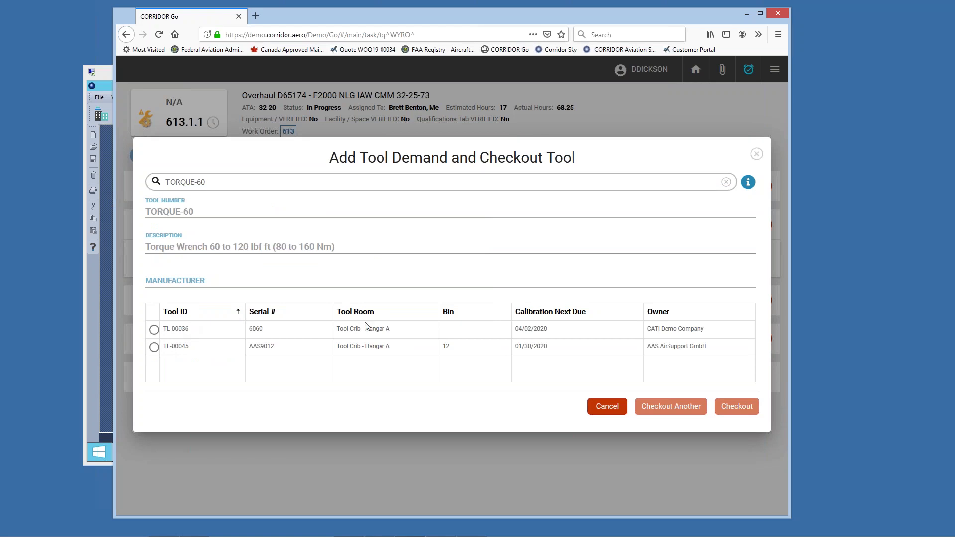
click(154, 329)
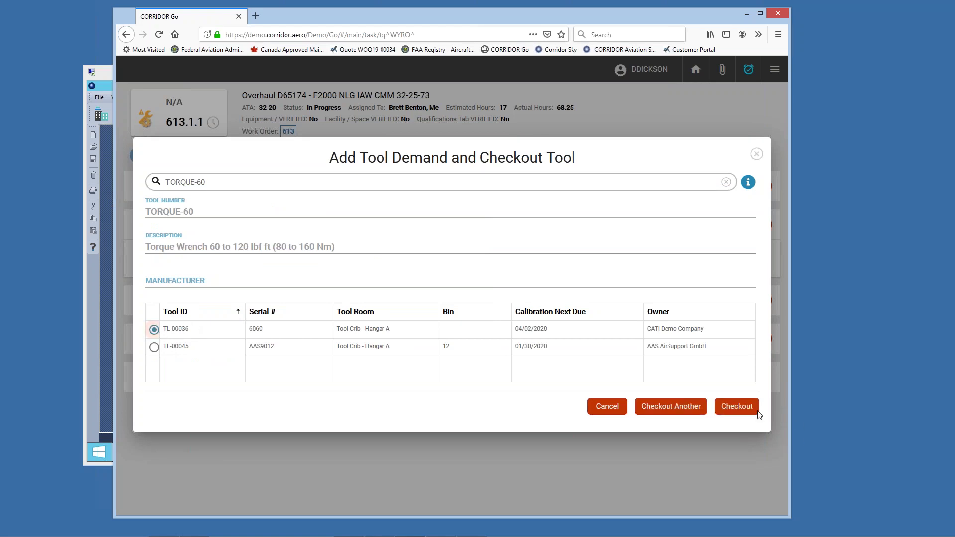
click(735, 407)
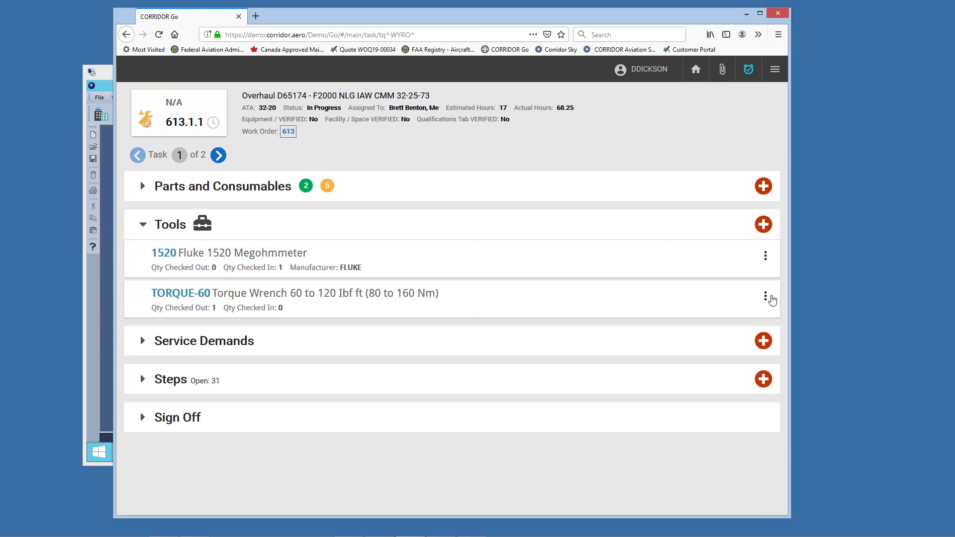
Step: Check in the TORQUE-60 torque wrench, then expand the empty Service Demands section
click(767, 299)
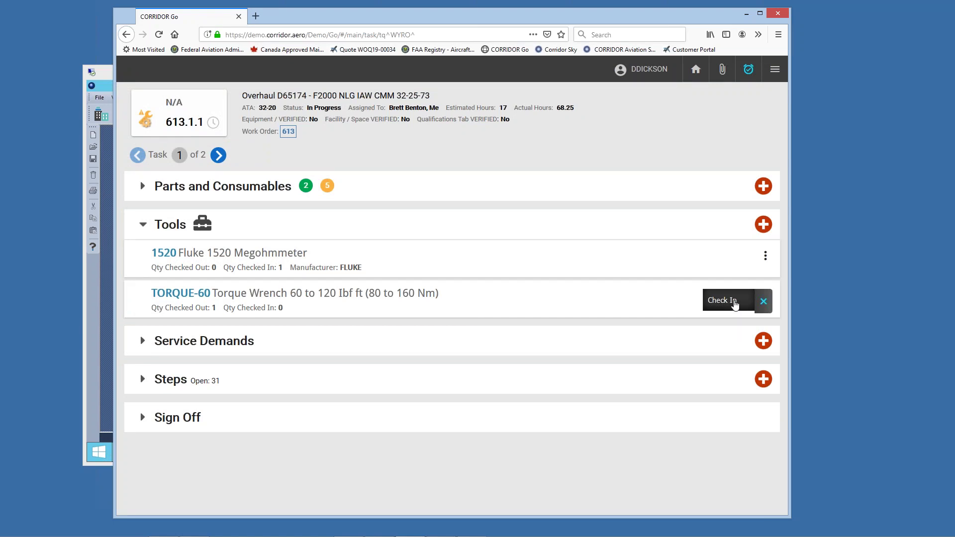
click(735, 305)
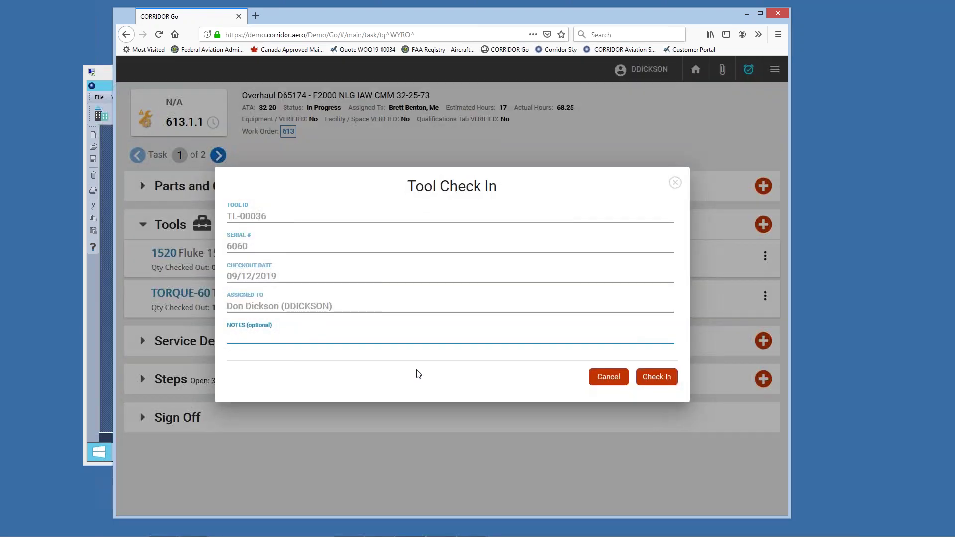
click(669, 384)
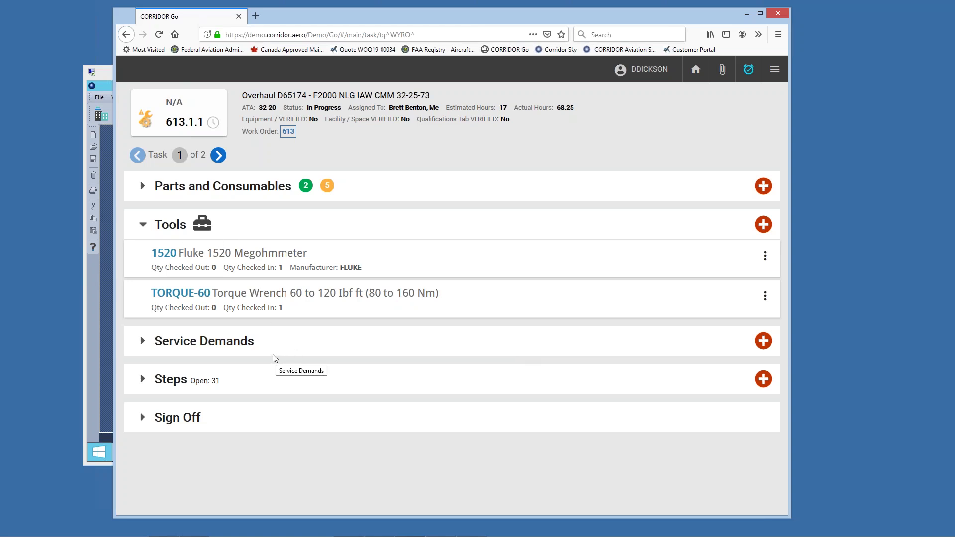
click(184, 343)
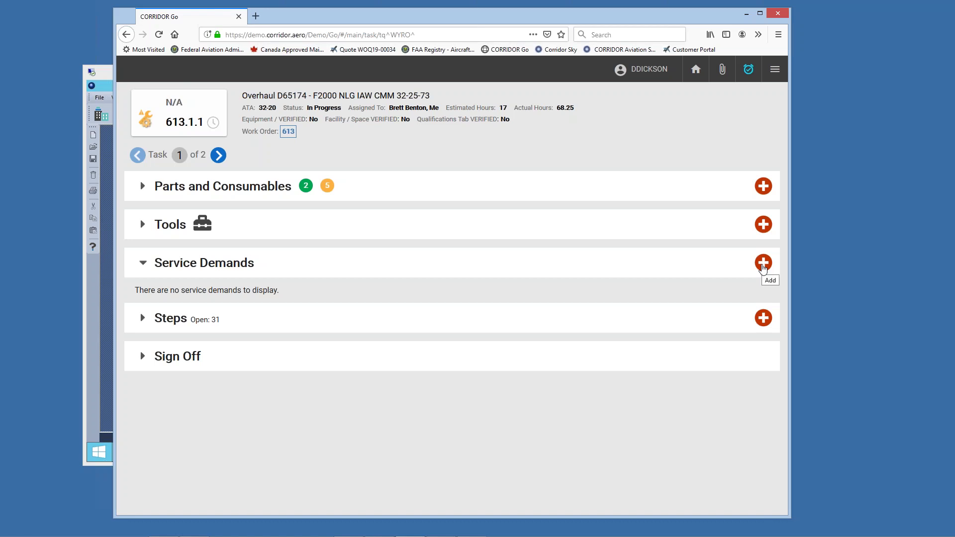
Step: Add and save an NDT Wheel service demand, quantity 1, on task 613.1.1
click(762, 264)
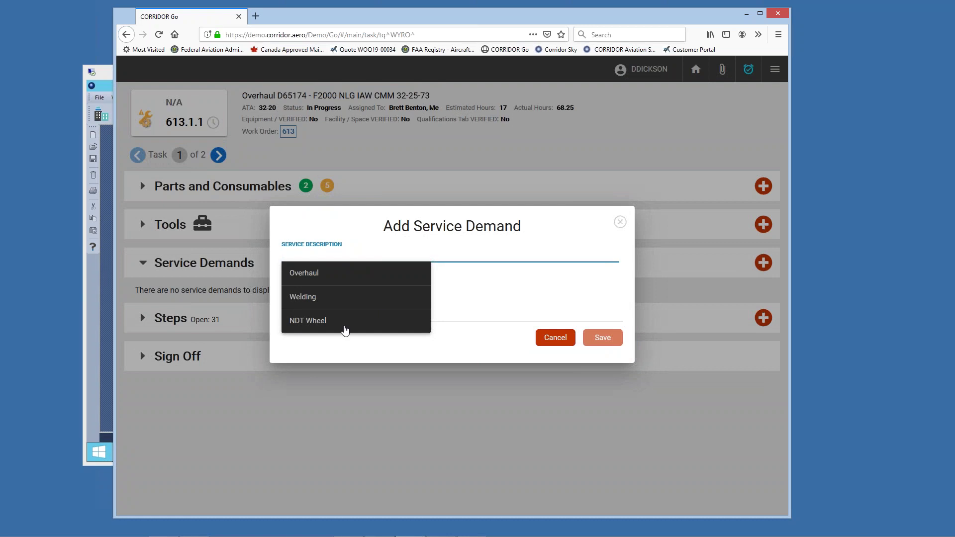
click(333, 329)
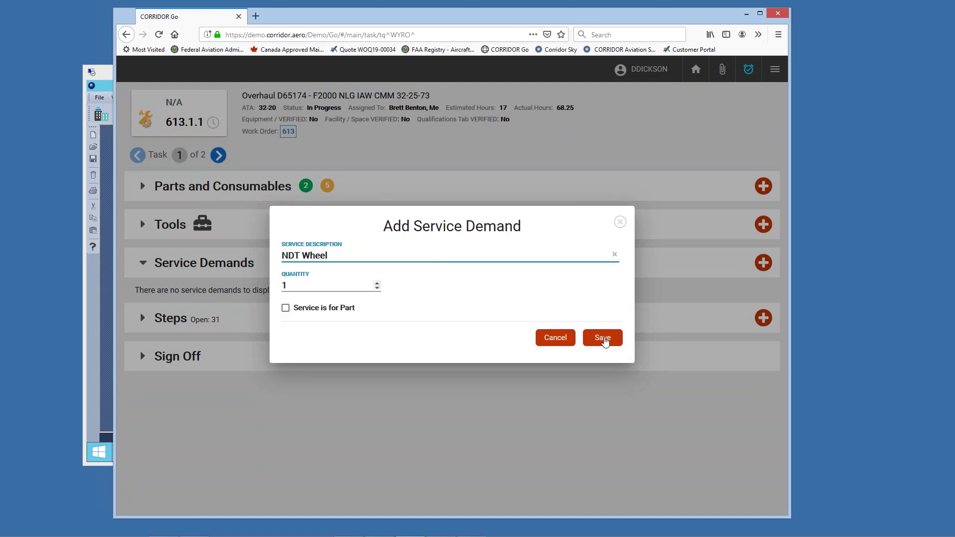
click(603, 339)
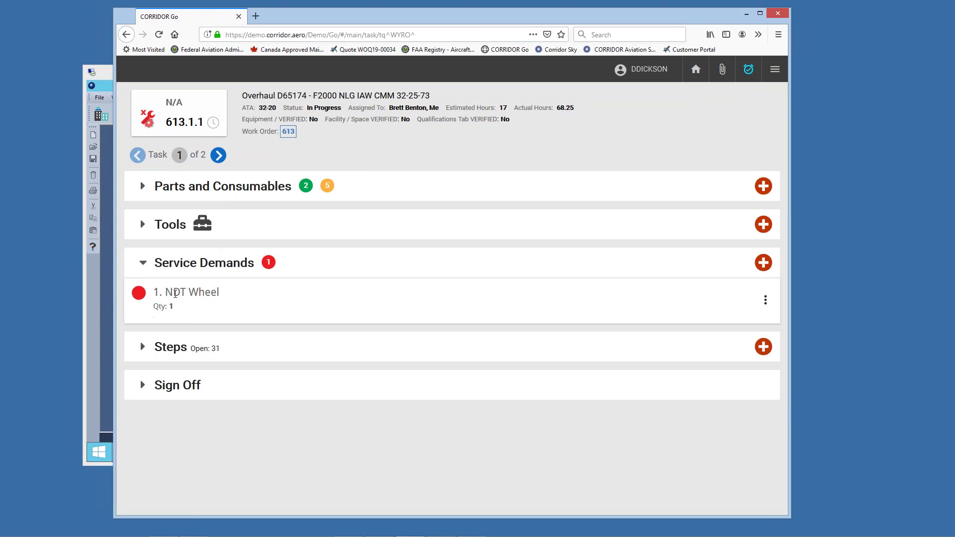
click(143, 348)
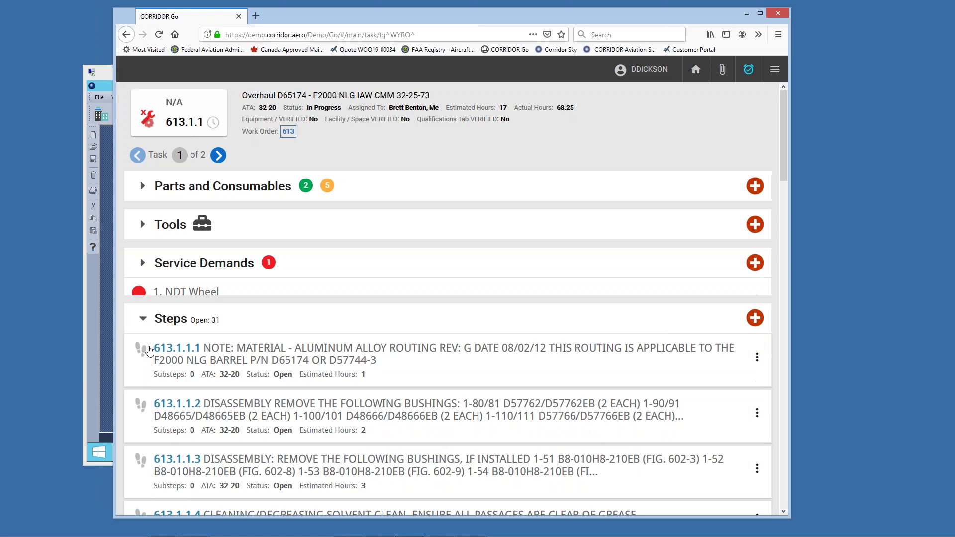
drag(783, 140, 799, 168)
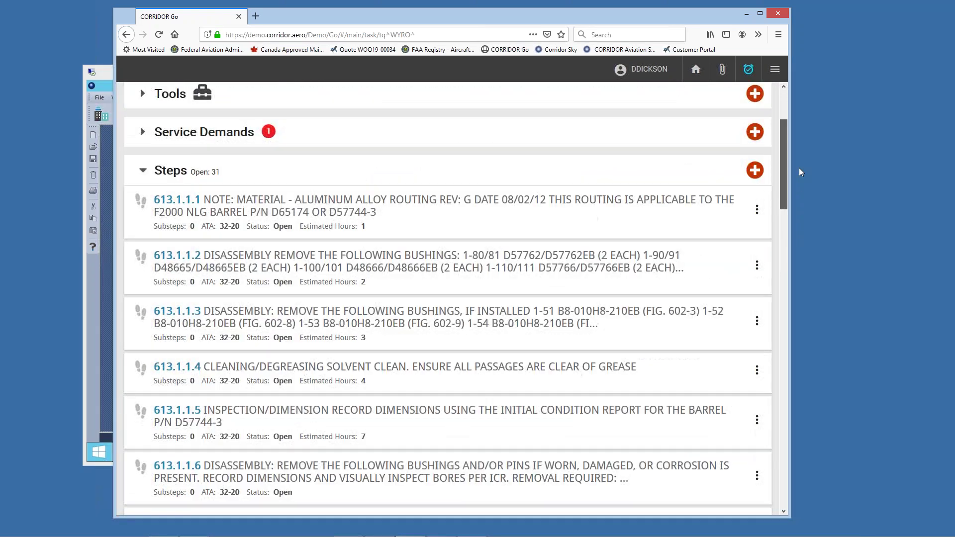
click(758, 214)
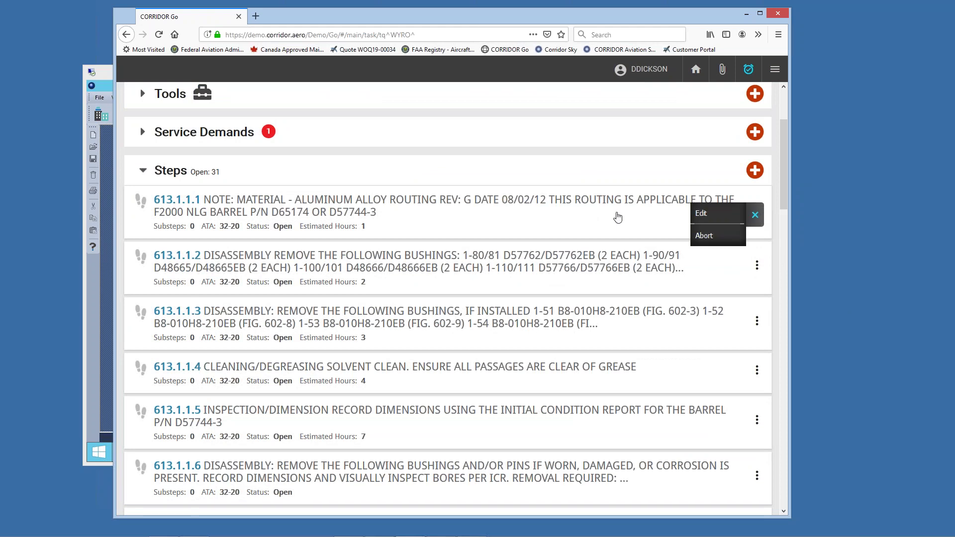
click(590, 209)
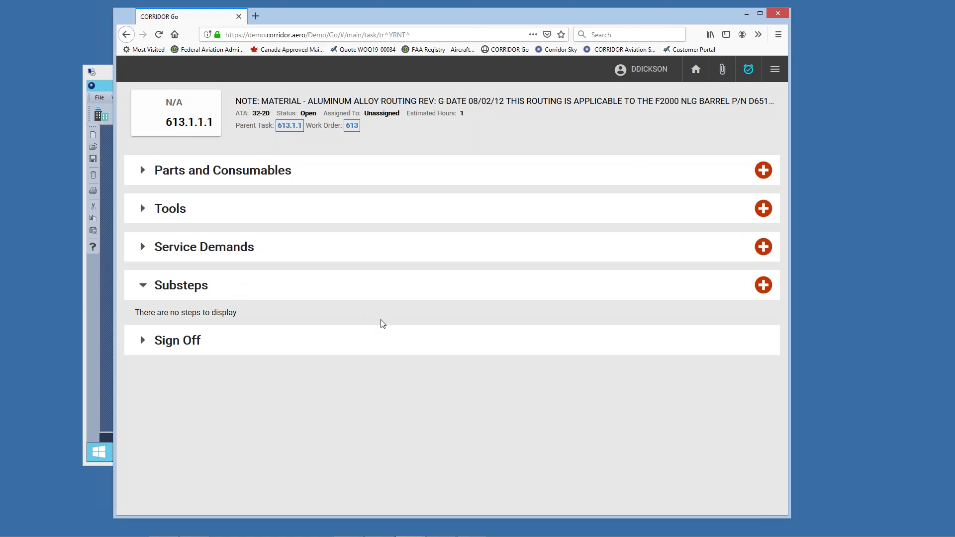
click(126, 35)
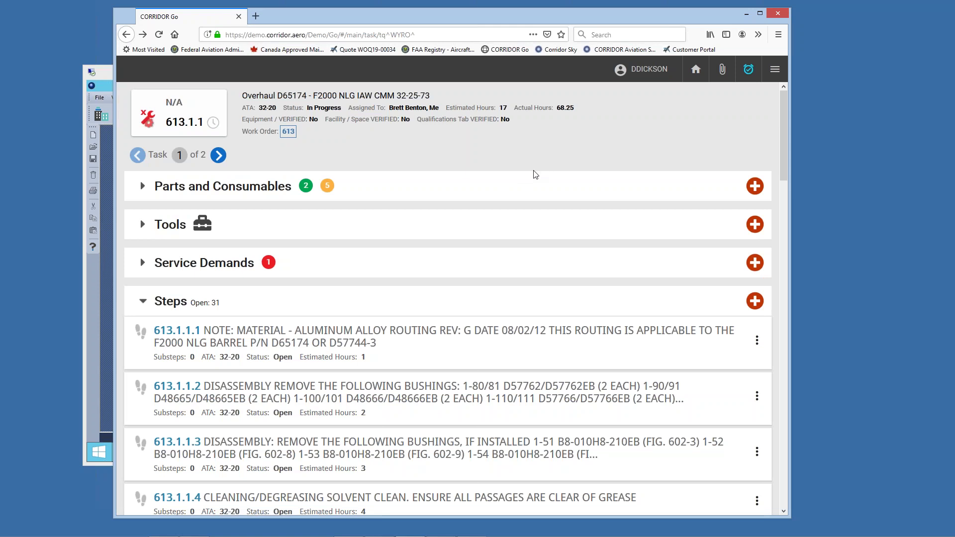
Step: Start a new task from the Oxygen Generator canned task found by searching 'oc'
click(775, 70)
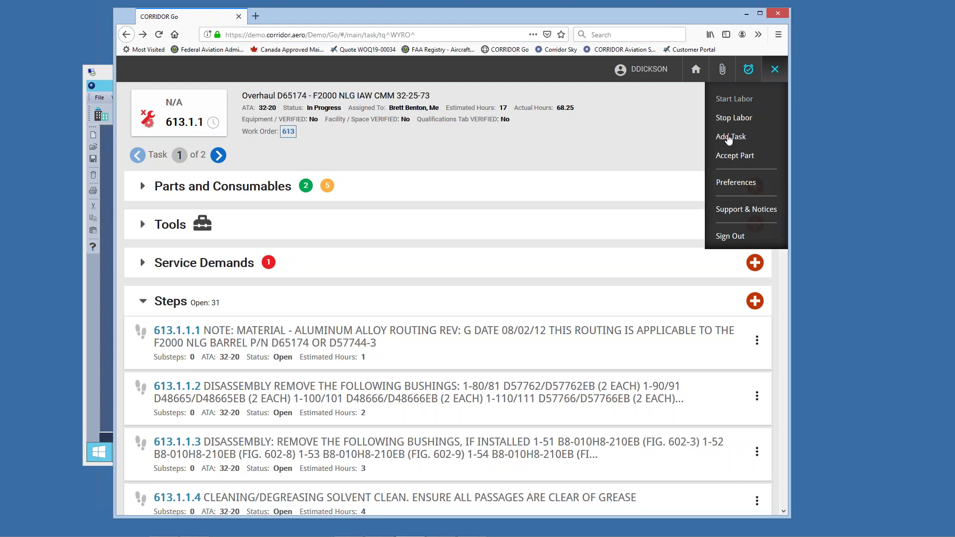
click(729, 138)
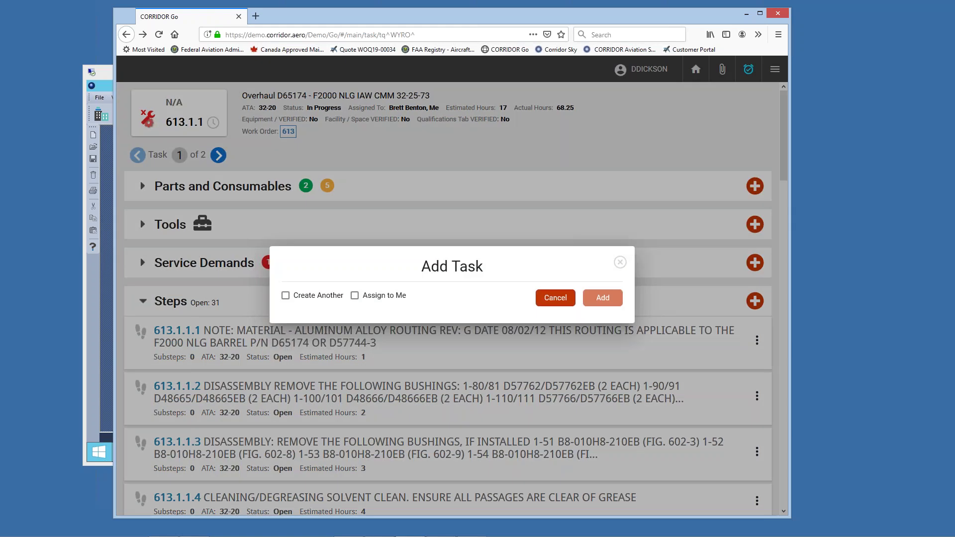
key(Tab)
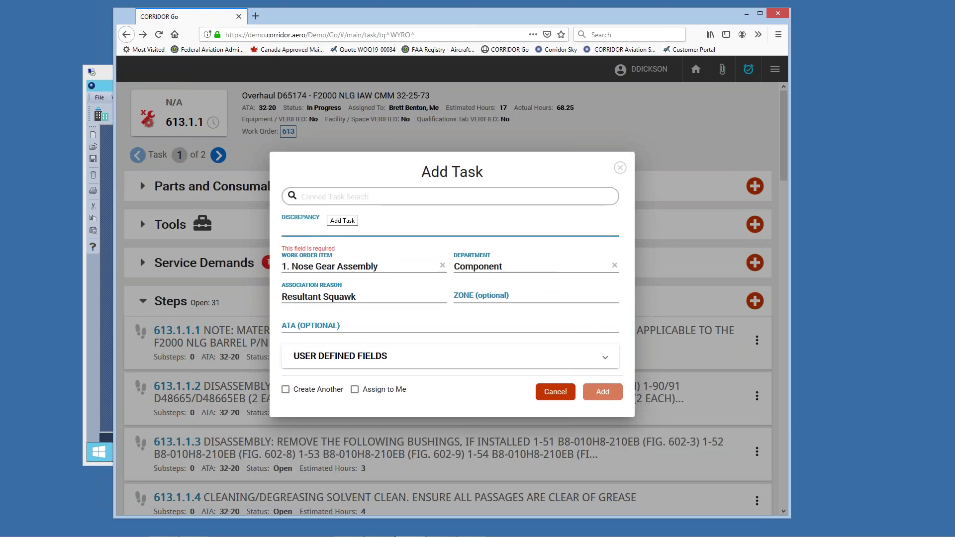
click(340, 191)
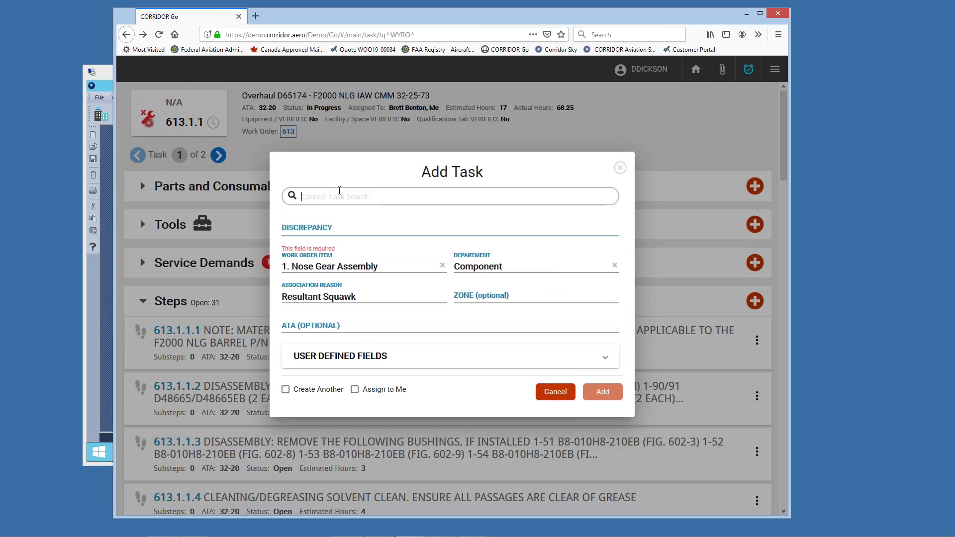
text(oc)
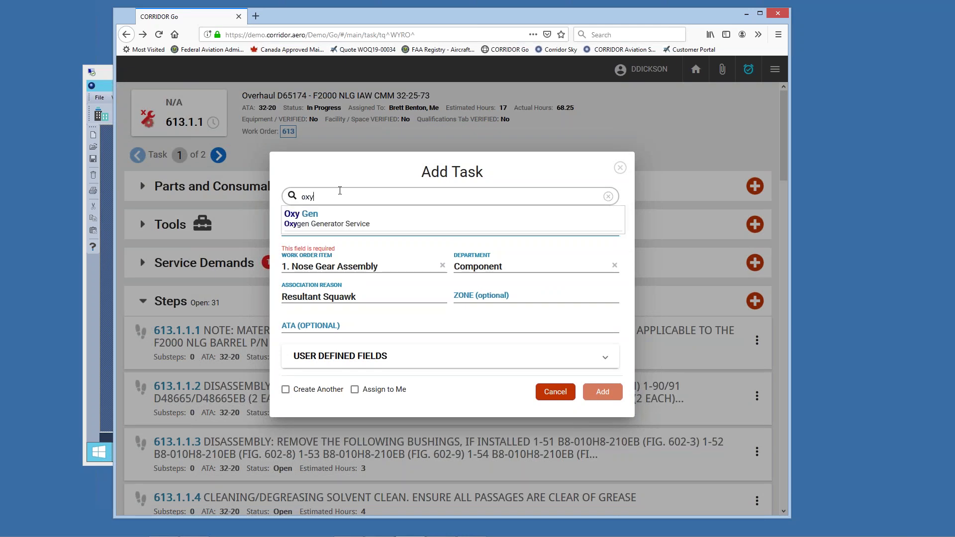
click(309, 217)
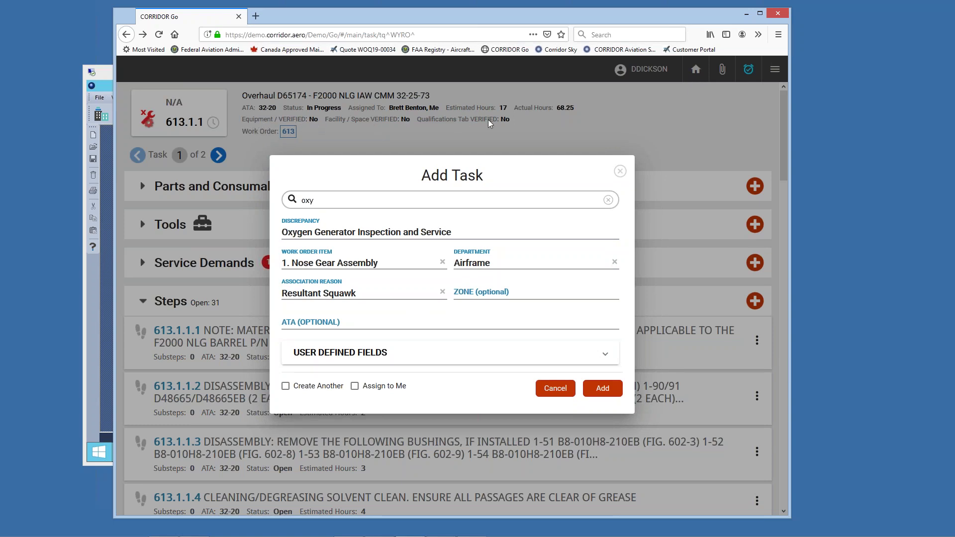
Step: Mark equipment and facility/space as verified, assign the task to me, and add it
click(317, 356)
click(298, 302)
click(298, 317)
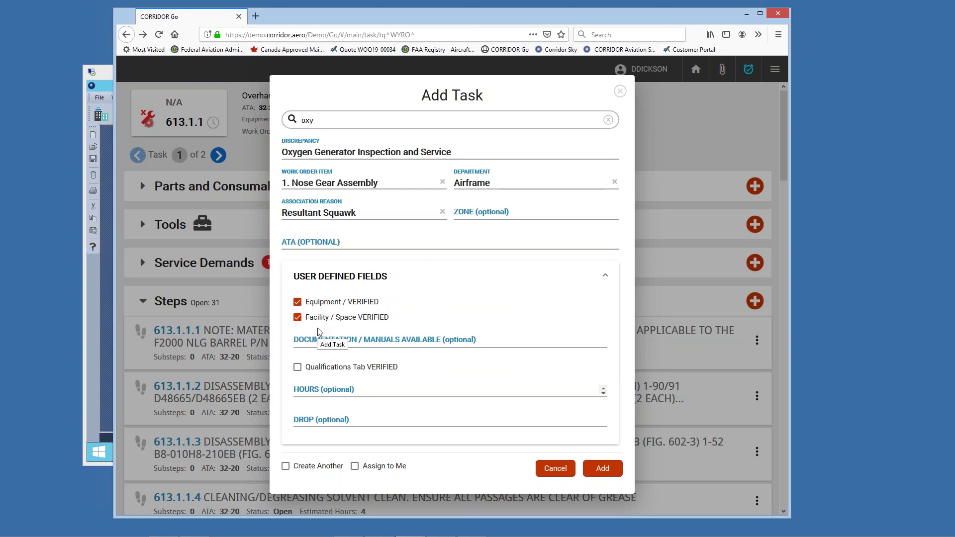
click(354, 468)
click(603, 469)
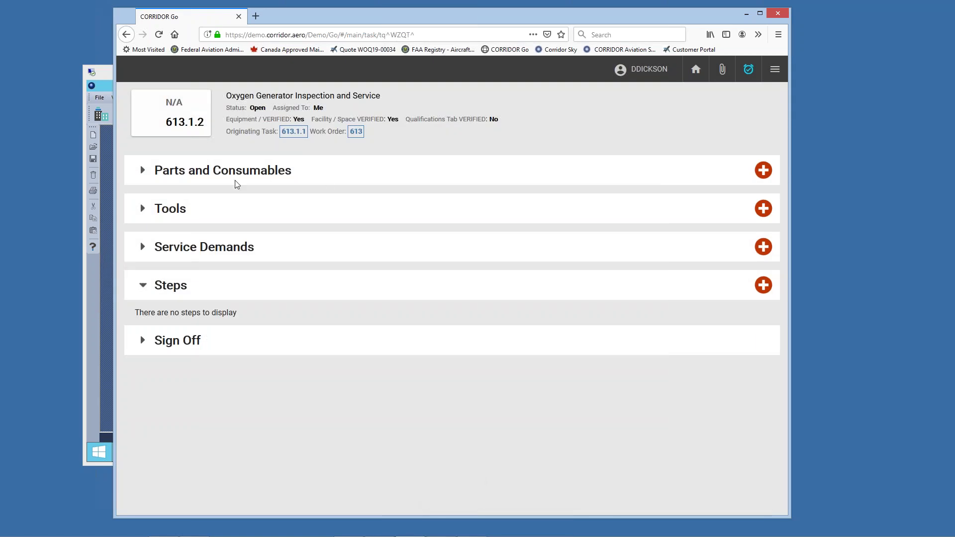
Step: Expand Parts and Consumables, Tools, Service Demands, Steps and Sign Off on task 613.1.2
click(151, 175)
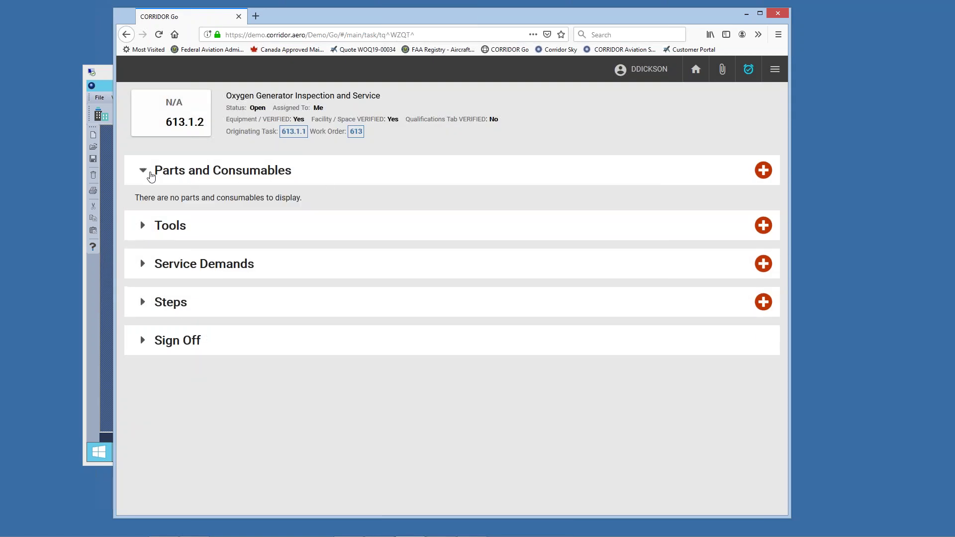
click(170, 224)
click(170, 263)
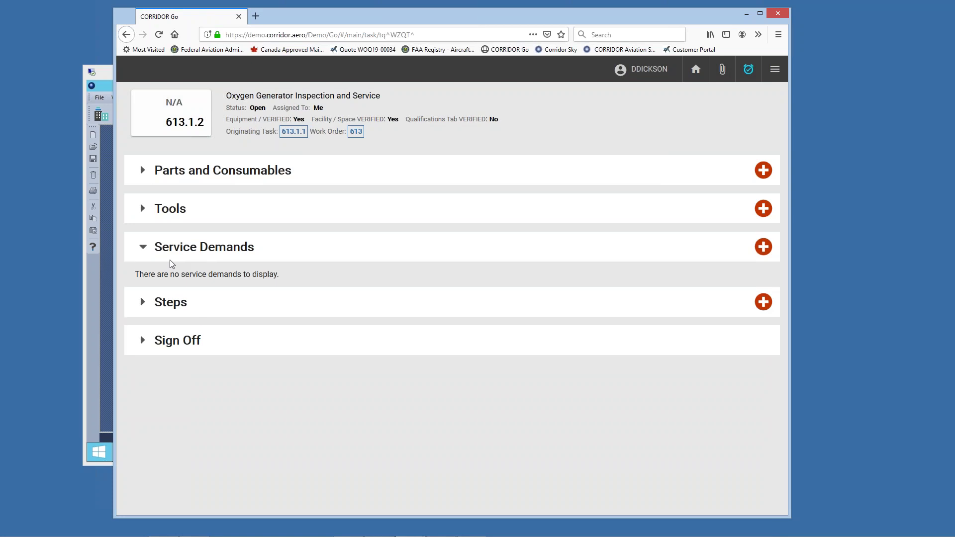
click(173, 302)
click(168, 351)
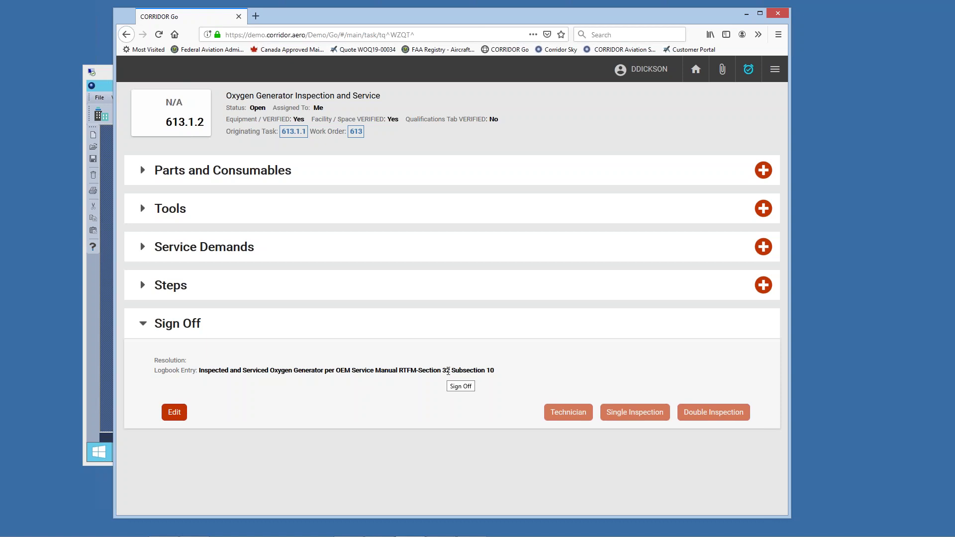
Step: Begin editing the sign-off details, then cancel and discard the changes
click(174, 414)
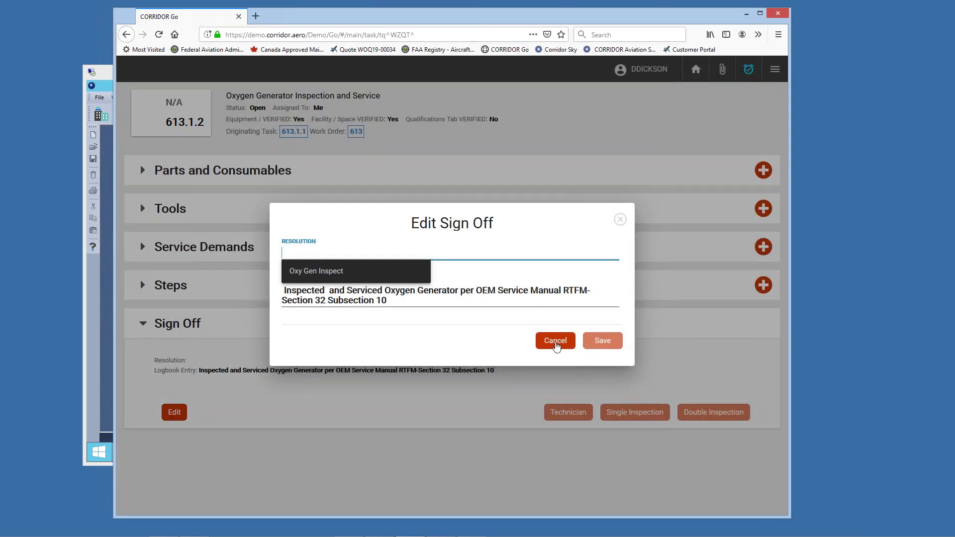
click(555, 342)
click(477, 315)
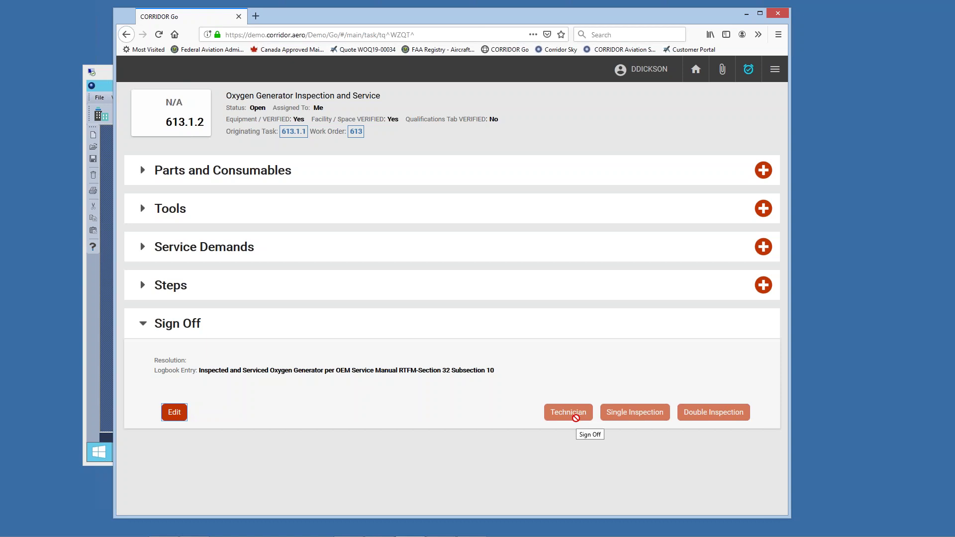
Step: Save 'Complied' as the resolution and sign the task as technician
click(173, 411)
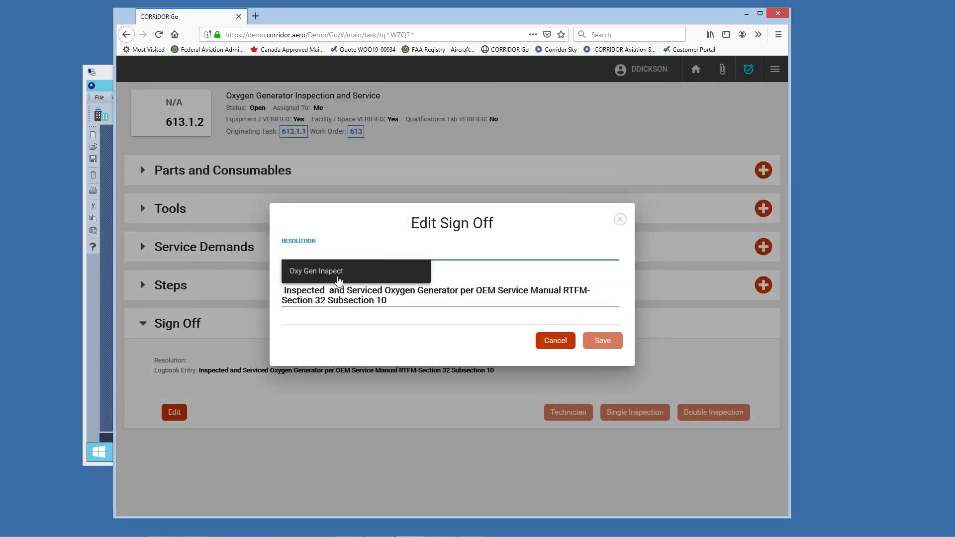
text(Co)
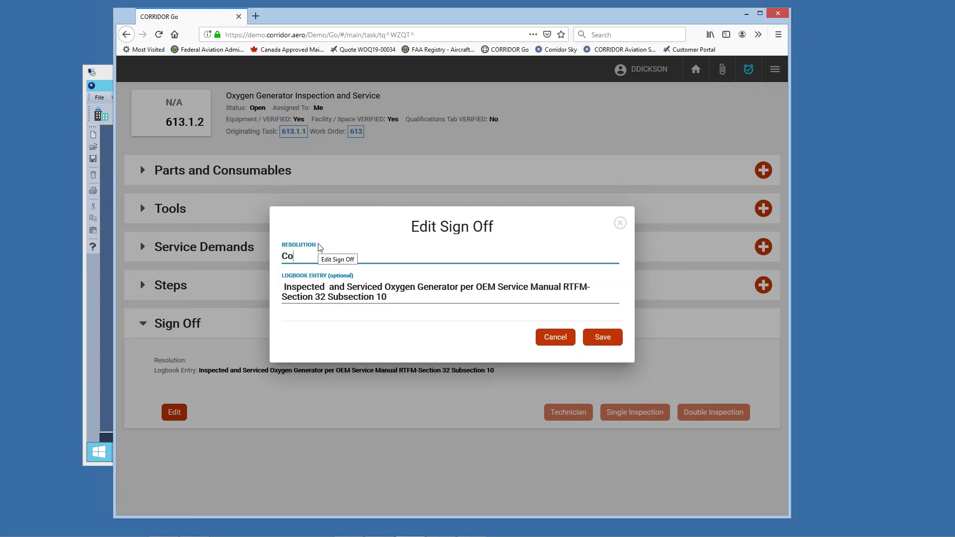
text(mplied)
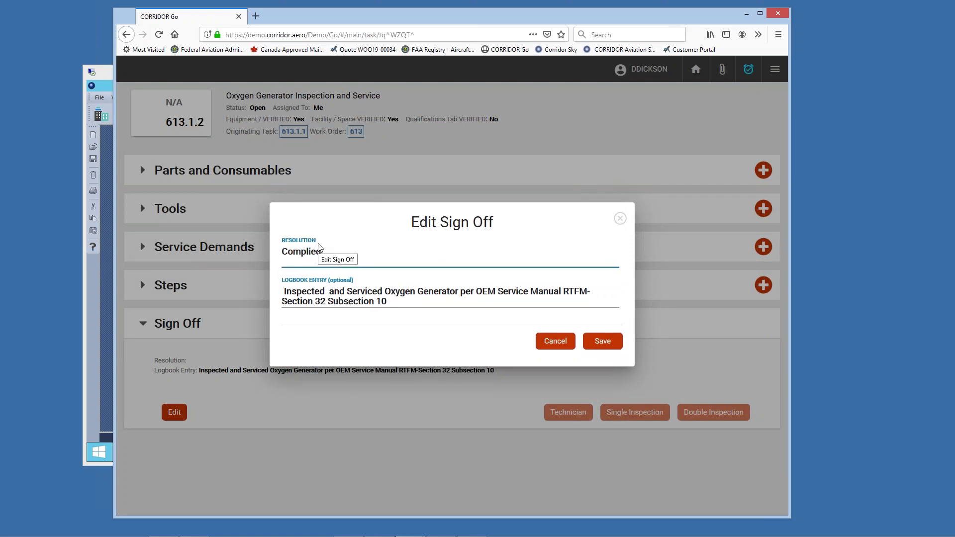
click(603, 341)
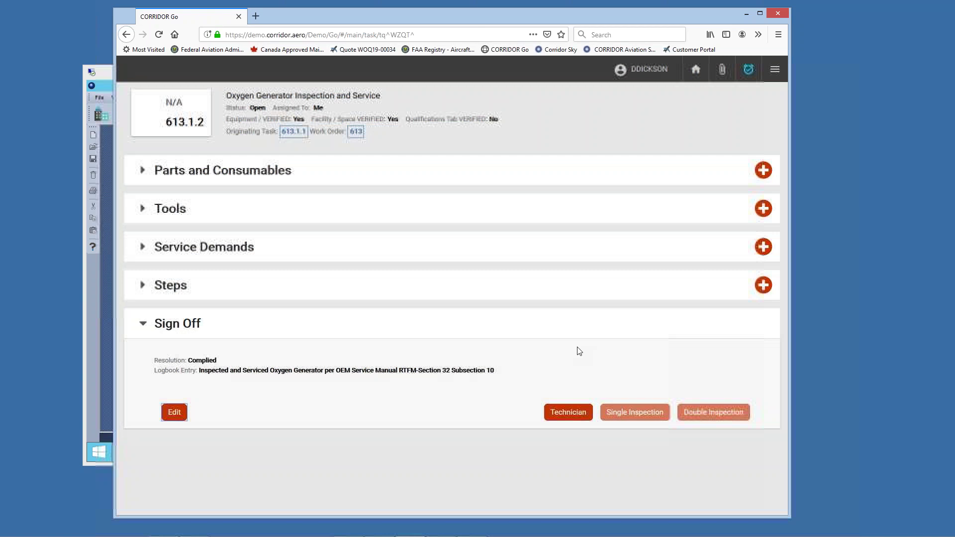
click(568, 412)
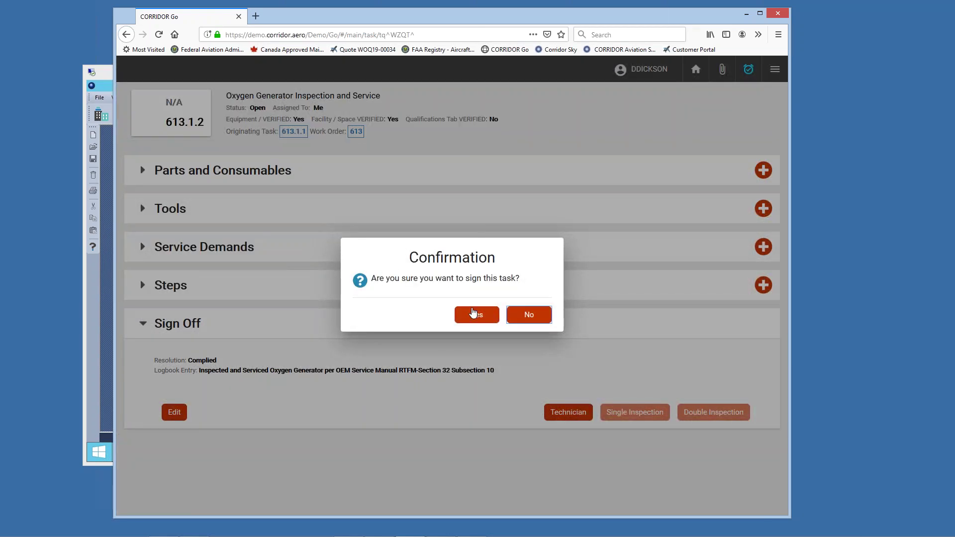
Step: Try signing task 613.1.2 as technician with the passcode; dismiss the not-qualified refusal
click(473, 314)
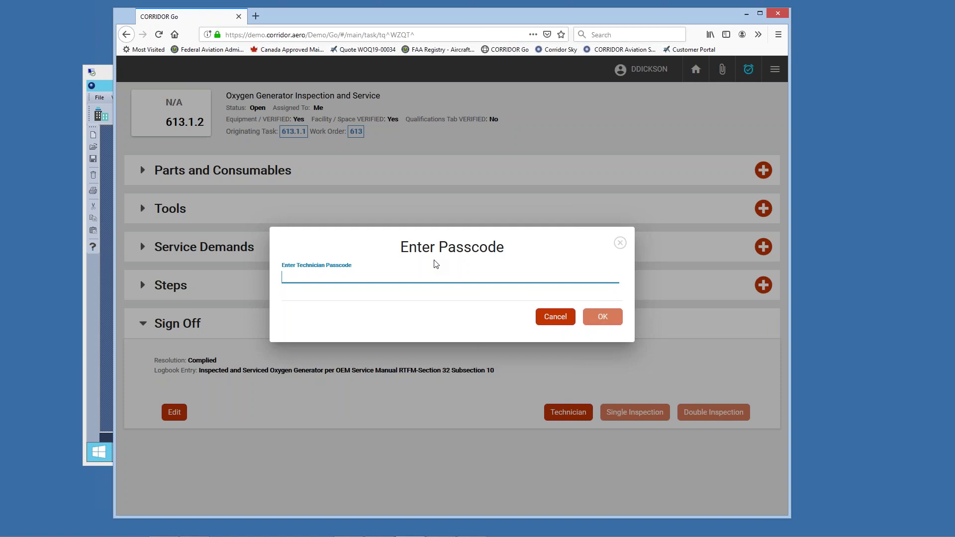
text(123)
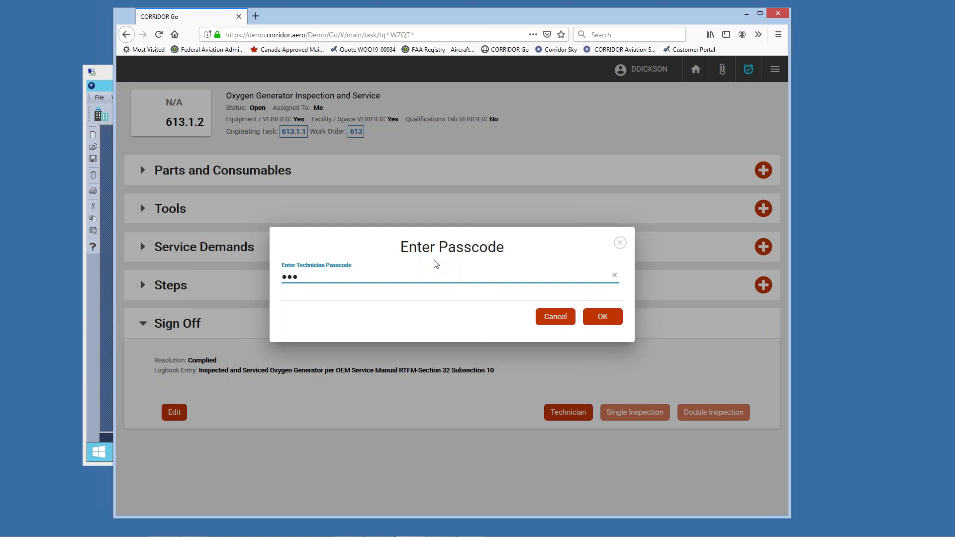
click(602, 317)
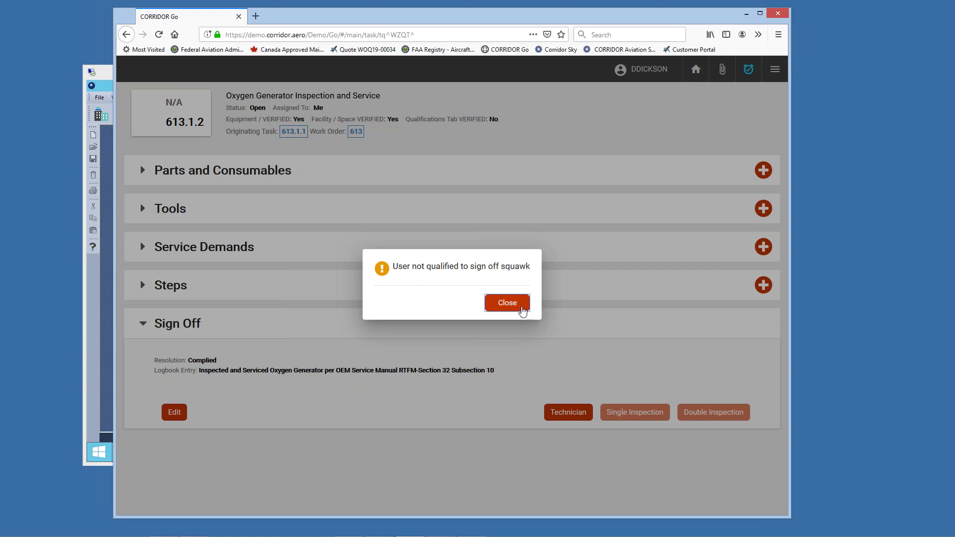
click(521, 308)
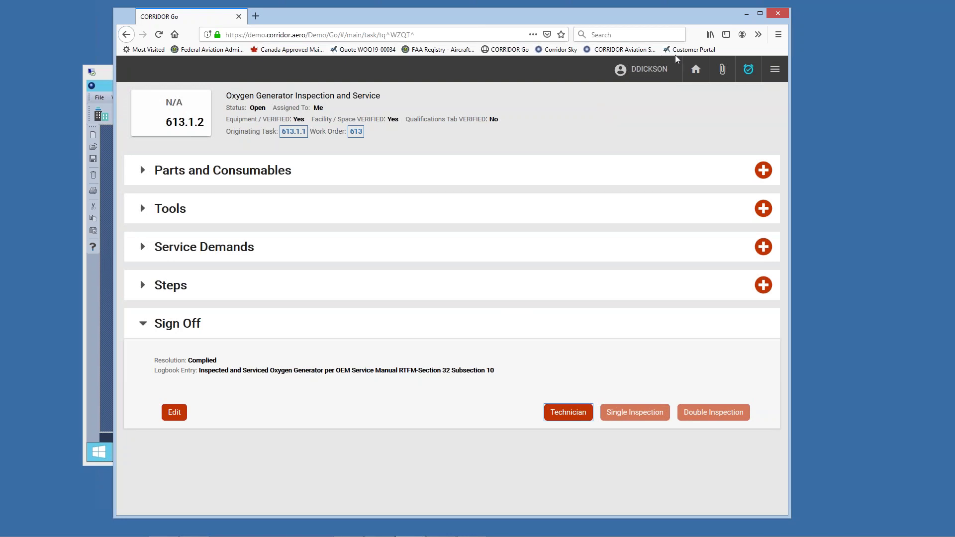
Step: Return to the My Tasks tiles and clock out of attendance
click(698, 75)
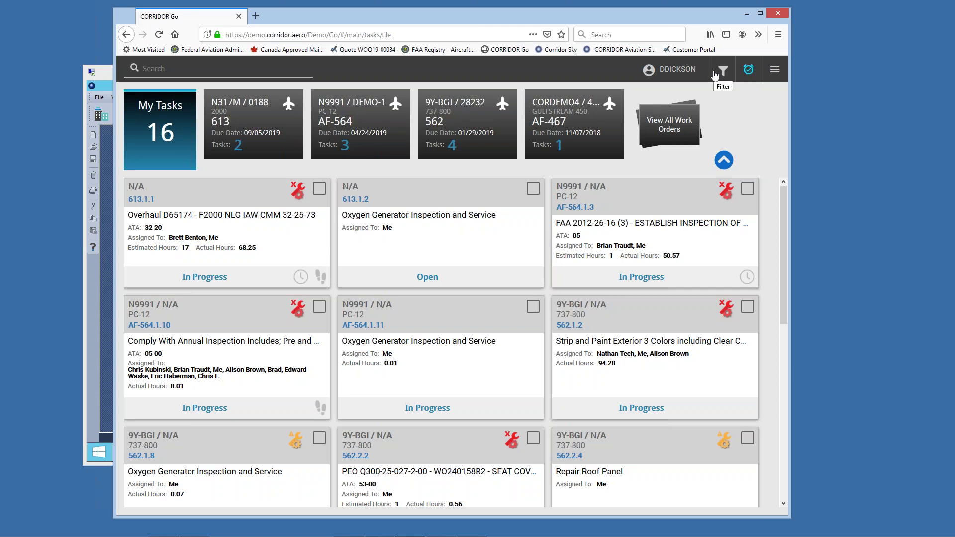
click(749, 71)
click(748, 71)
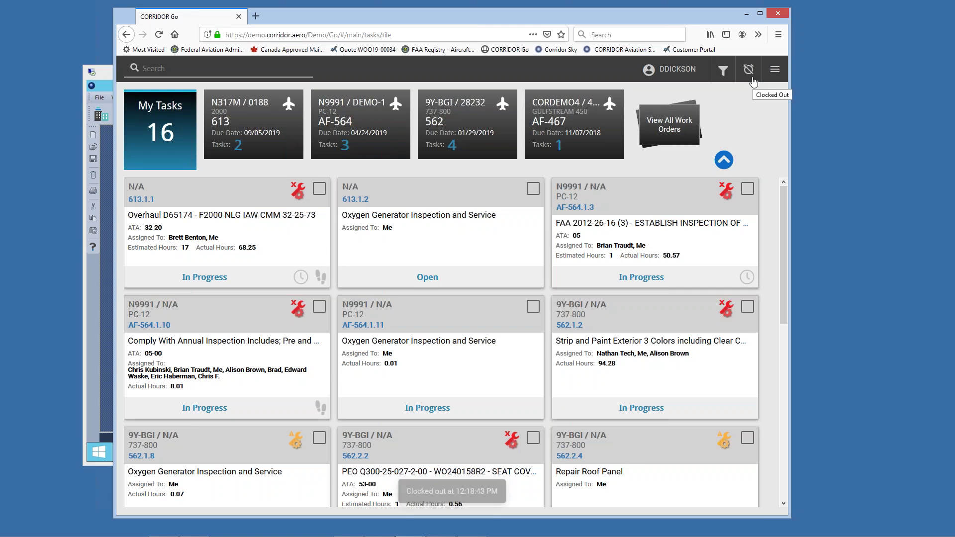
Step: Stop labor on task 613.1.1 and go back to the My Tasks tile page
click(320, 192)
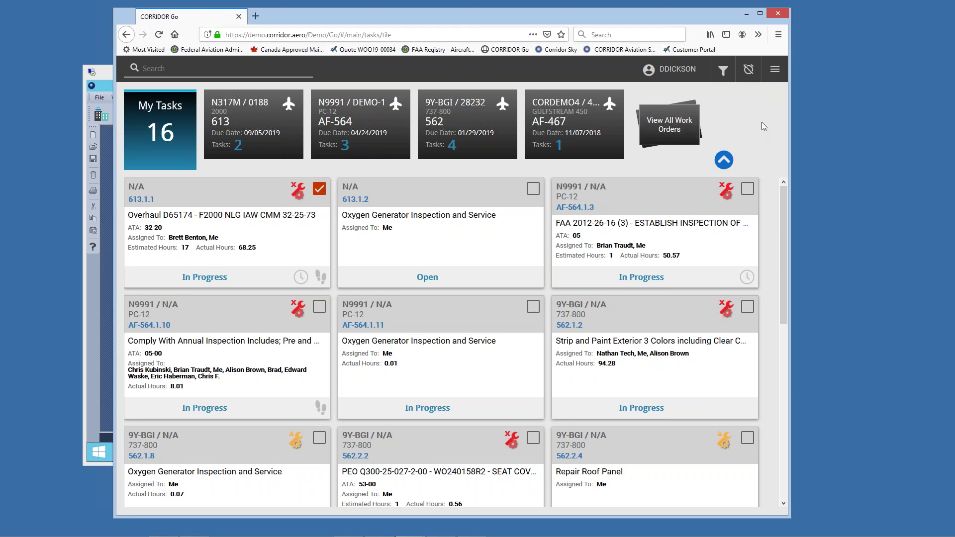
click(775, 70)
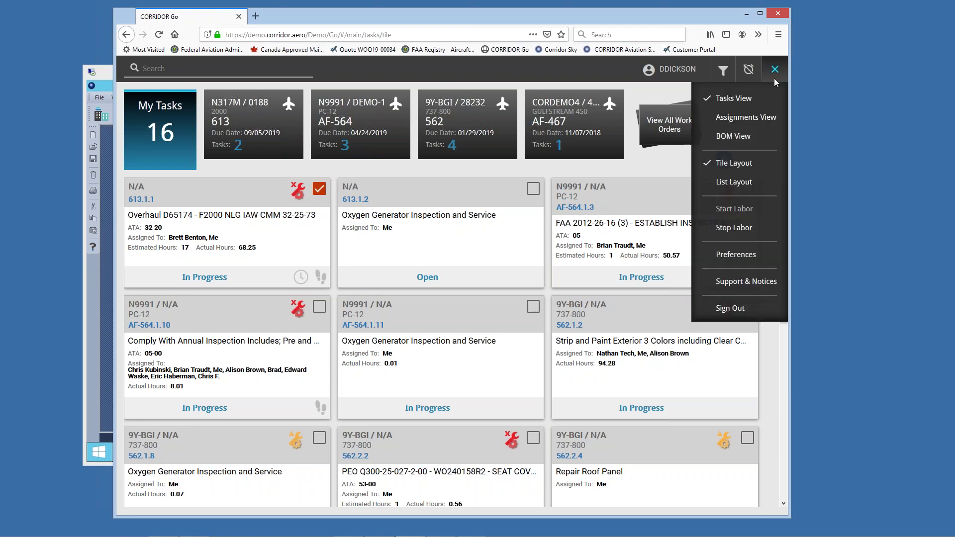
click(740, 228)
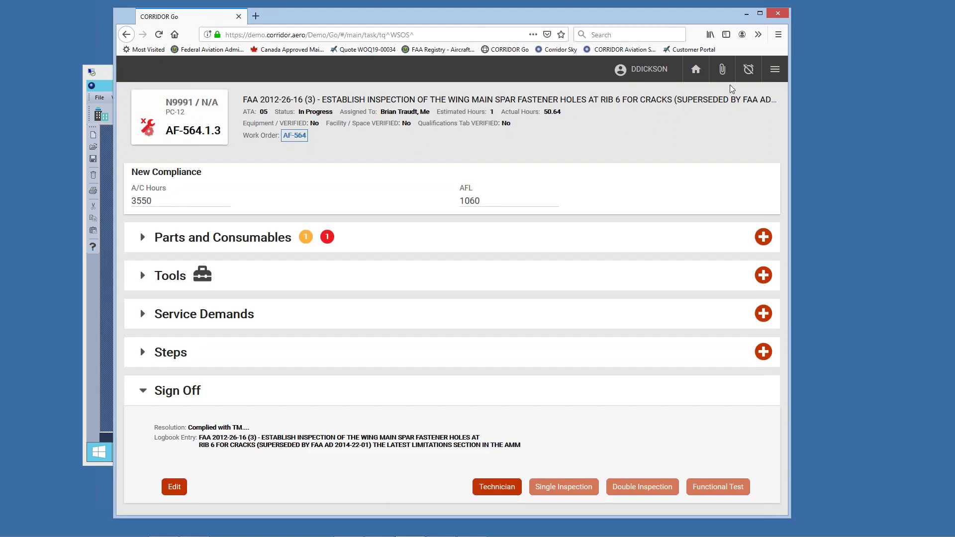
click(696, 70)
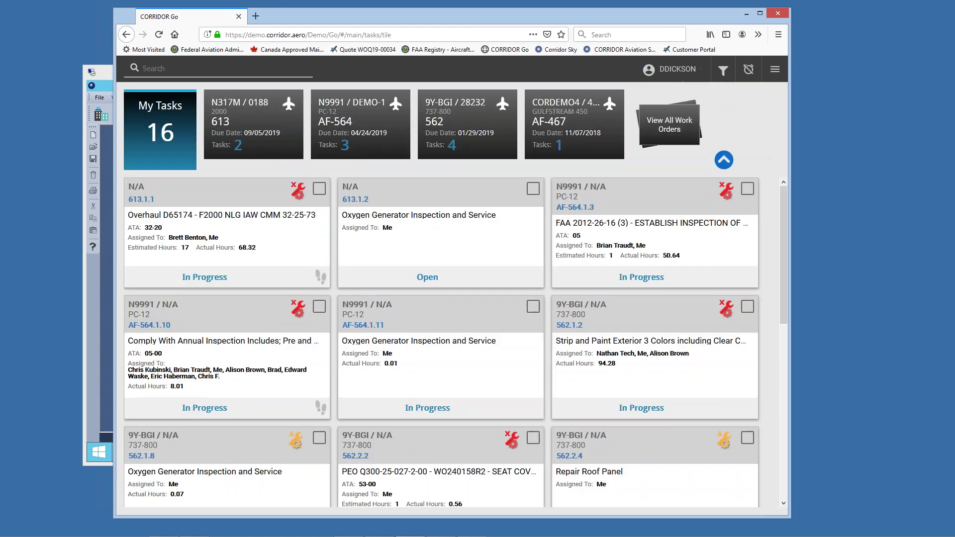
click(775, 70)
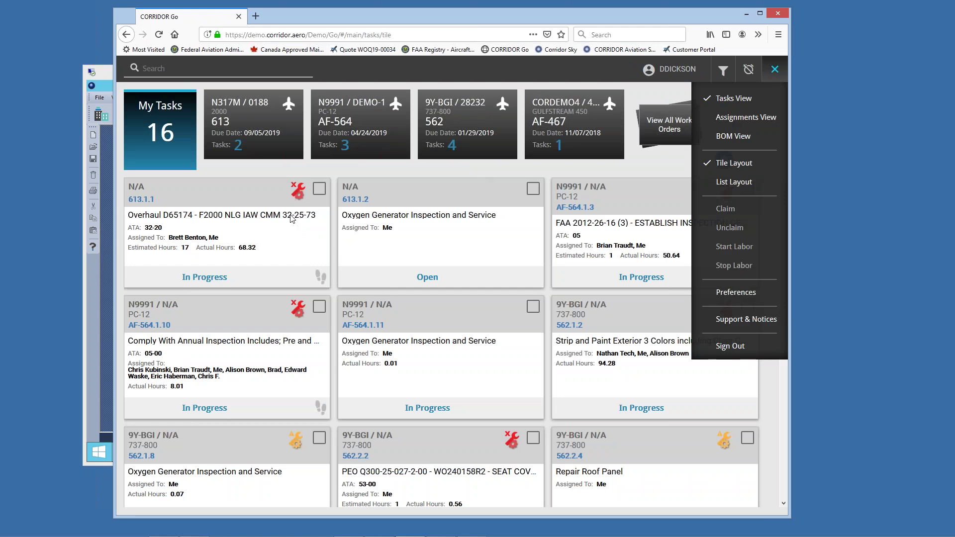
Step: Start labor on task 613.1.1 again, confirming with the technician passcode
click(316, 192)
click(319, 189)
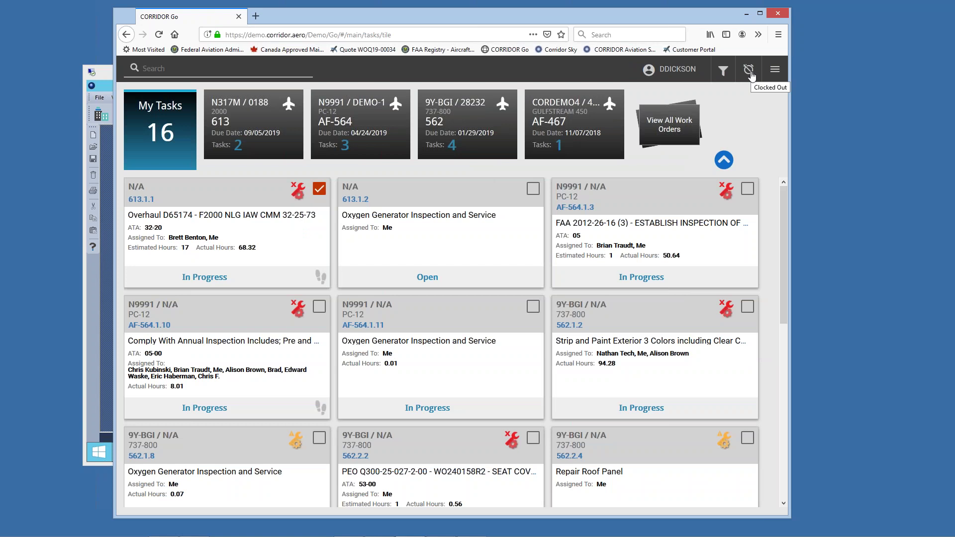
click(775, 69)
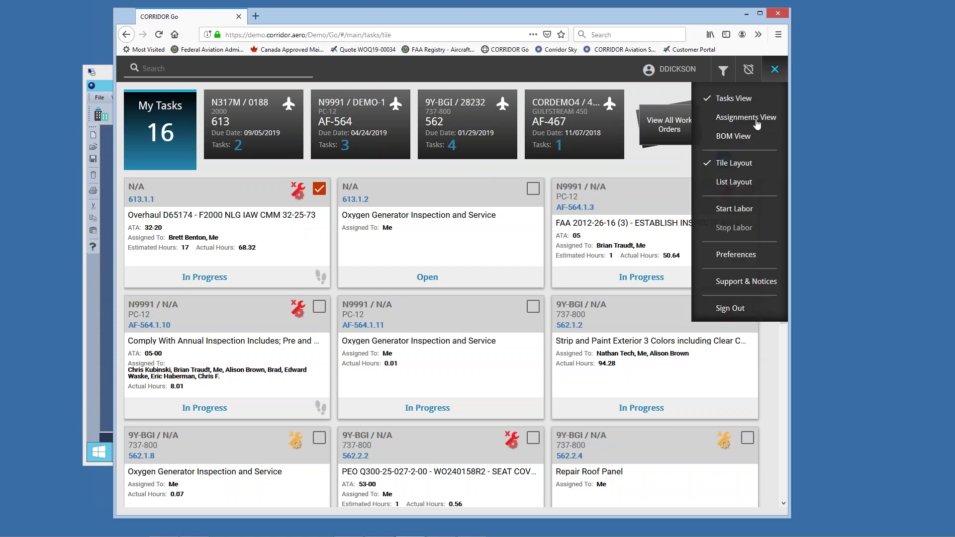
click(738, 207)
click(356, 278)
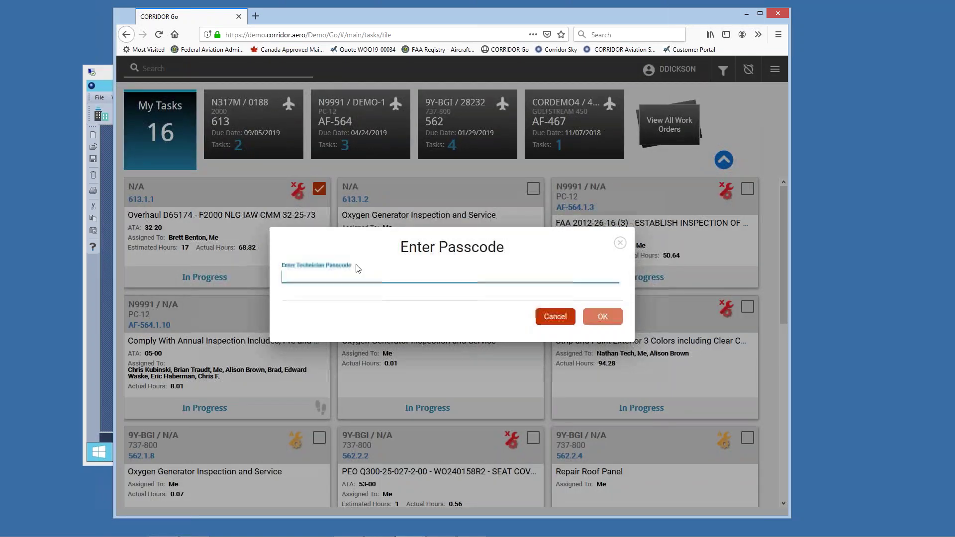
text(1234)
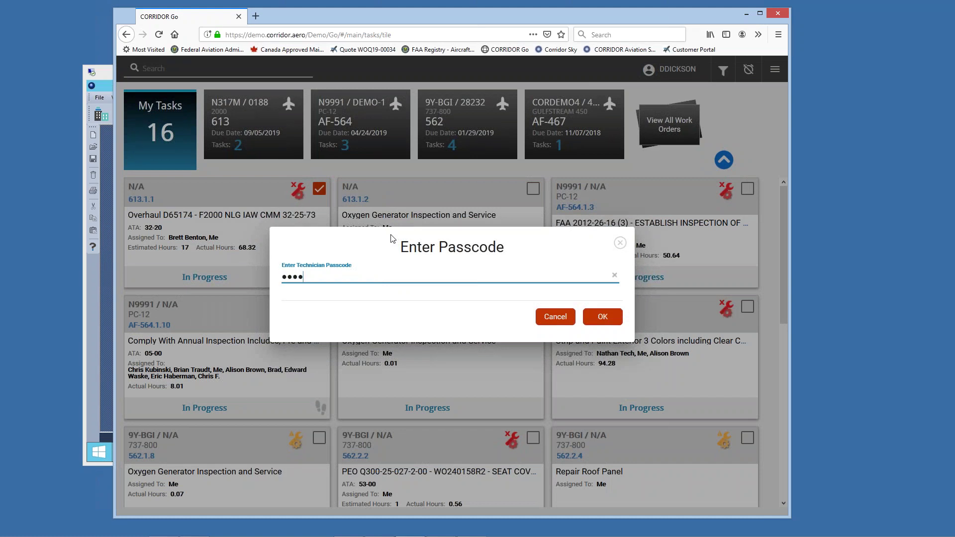
key(Return)
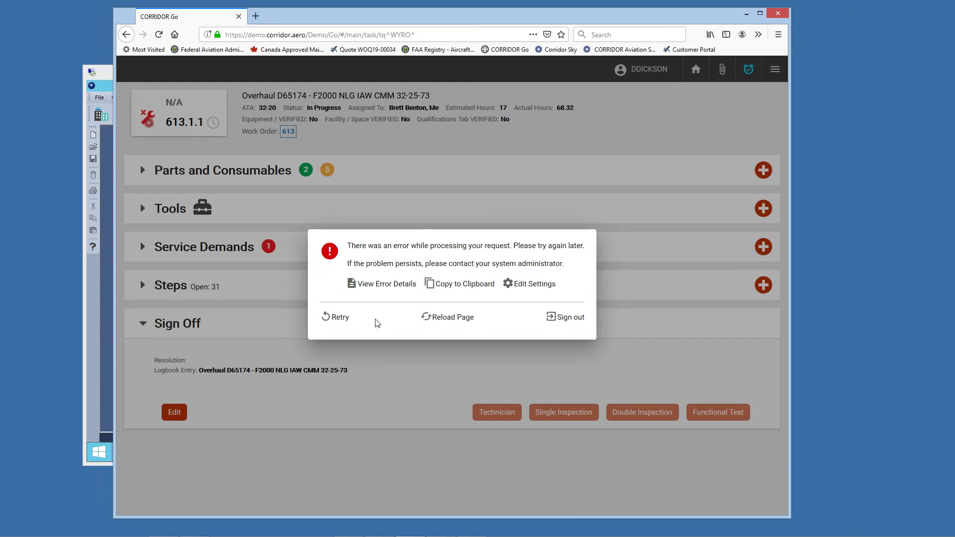
Step: Retry the failed request to reload task 613.1.1's page, then clock out
click(335, 319)
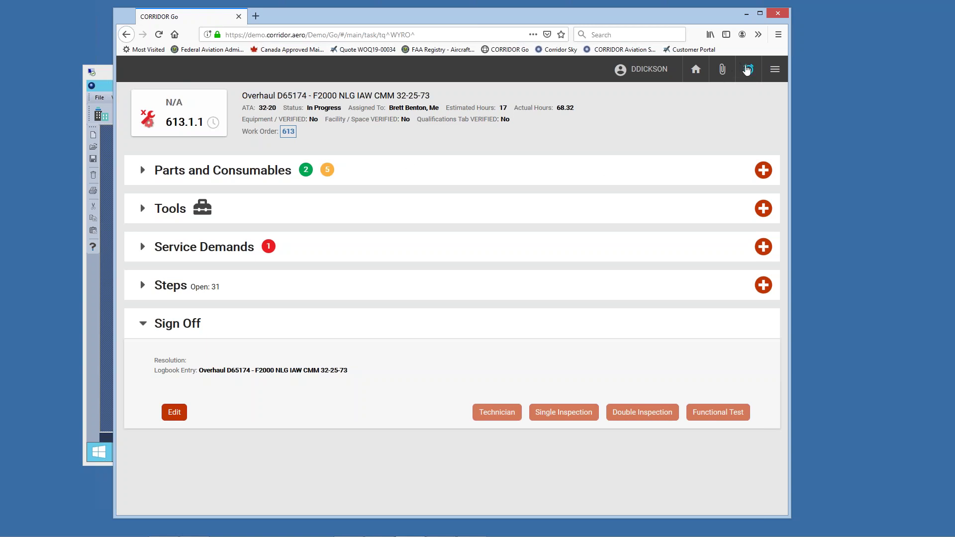
click(748, 70)
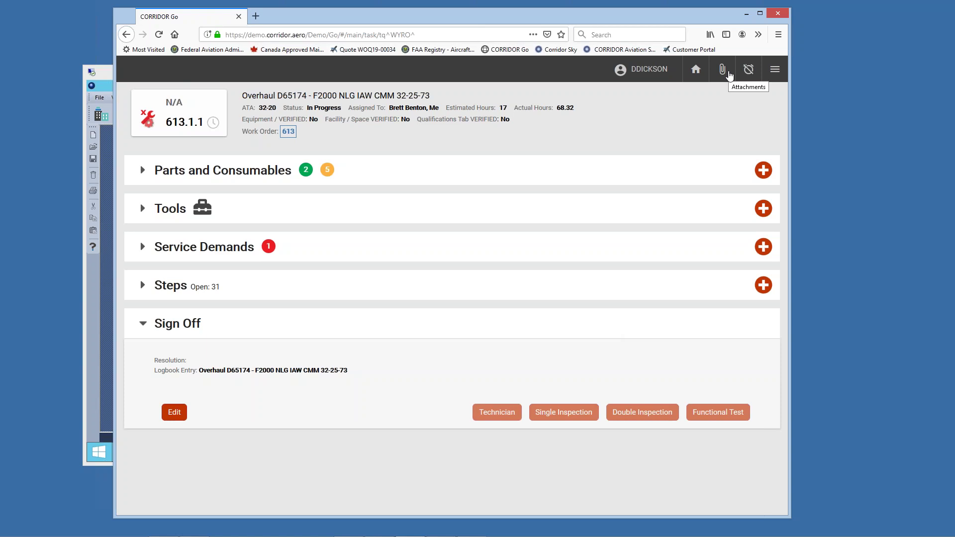
Step: Open task 613.1.1's attachments, cancel adding a file, and close the panel
click(729, 72)
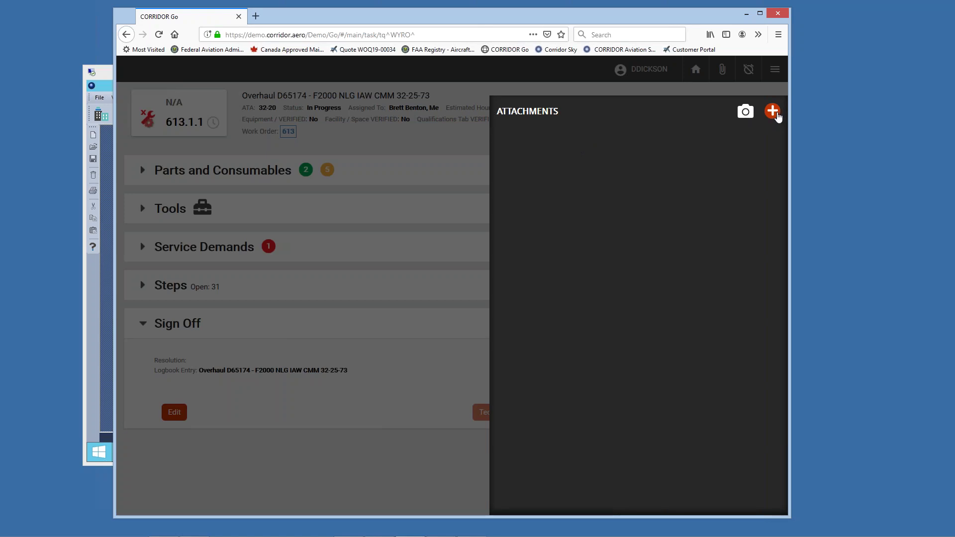
click(778, 114)
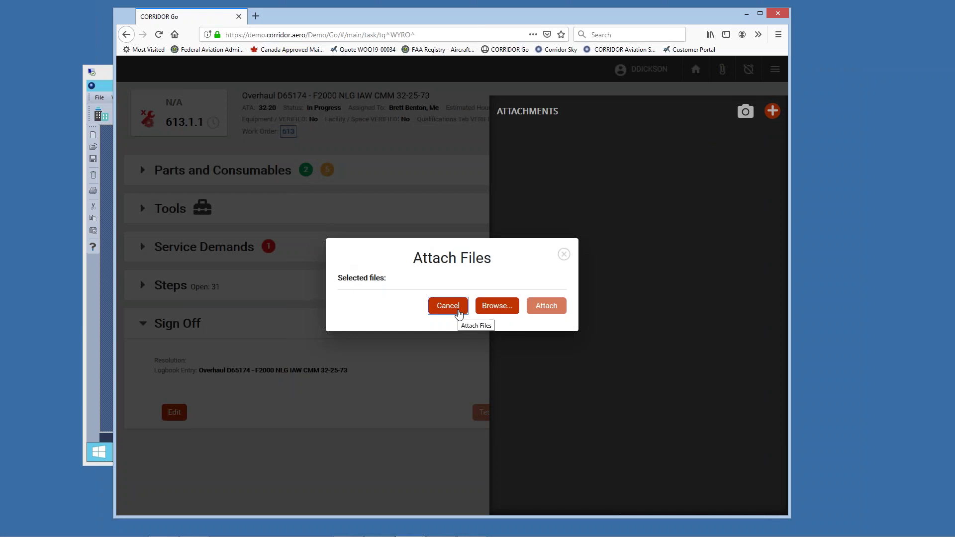
click(458, 311)
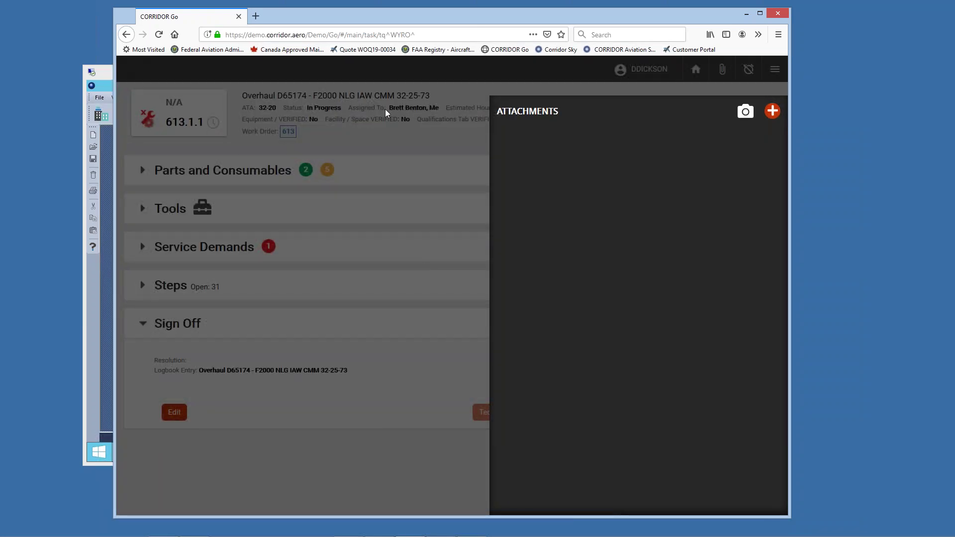
click(386, 113)
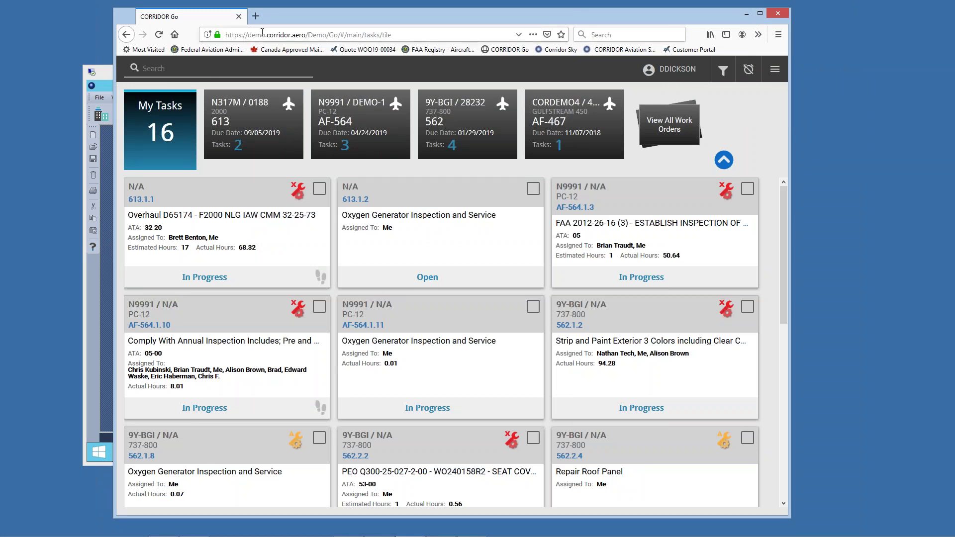
Step: Search 427 to open task AF-427.1.1 Phase 3 Inspection, then check and close its attachments
text(2)
key(BackSpace)
text(427)
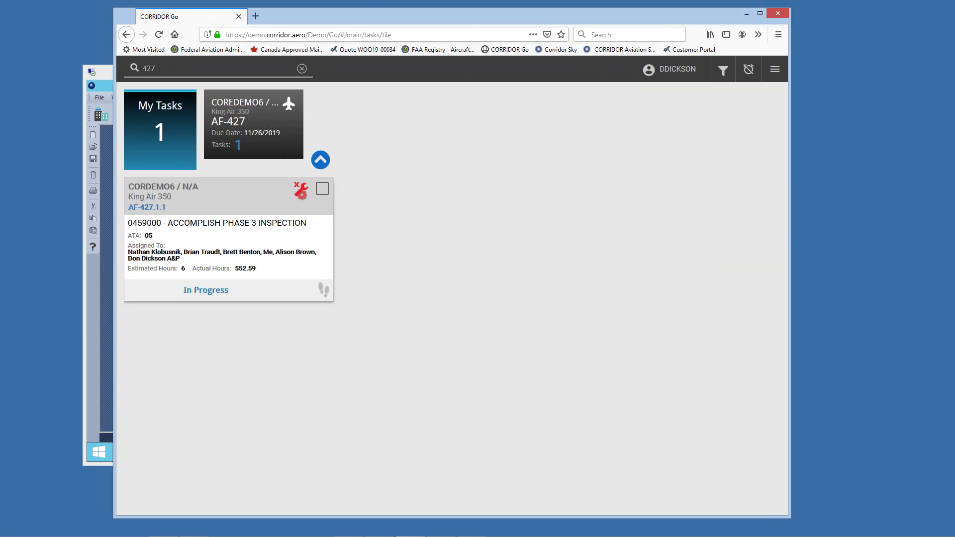
key(Return)
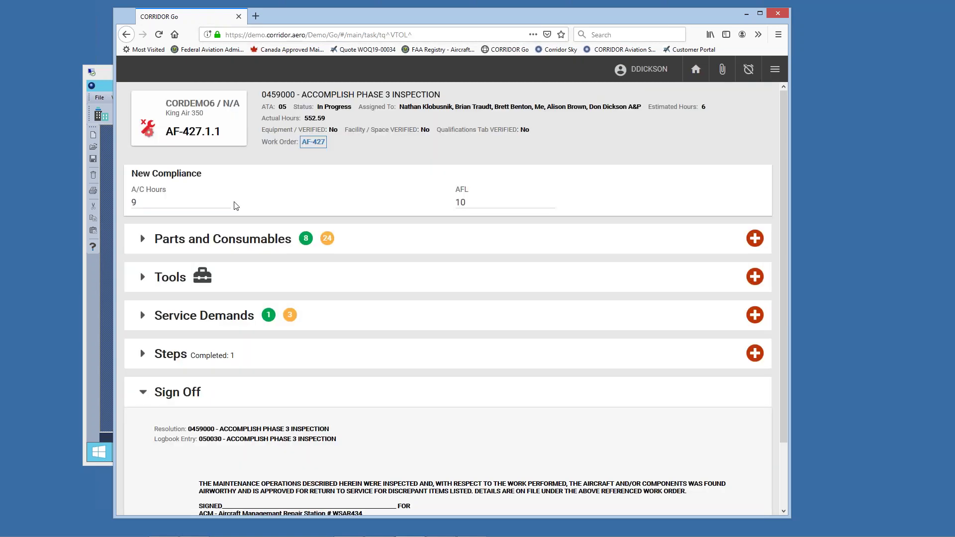
click(721, 73)
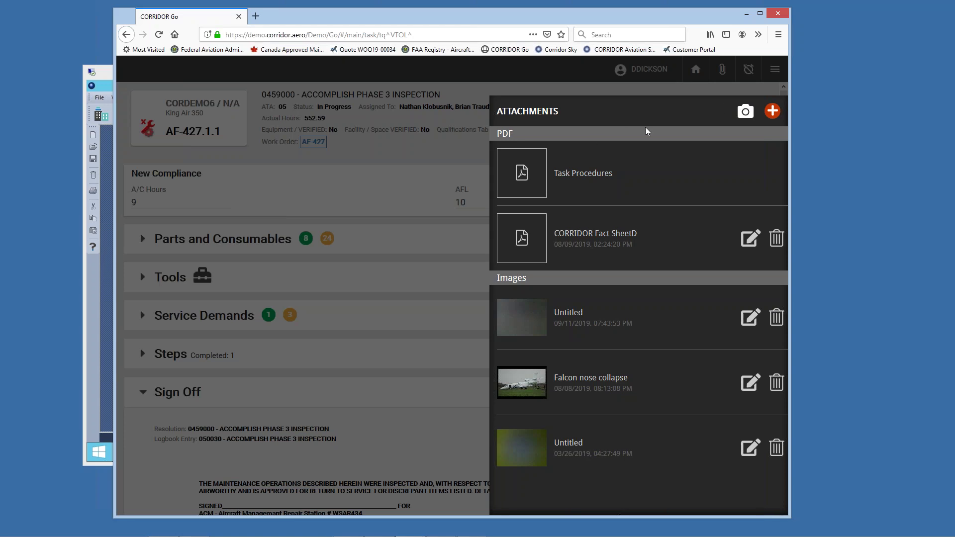
click(404, 237)
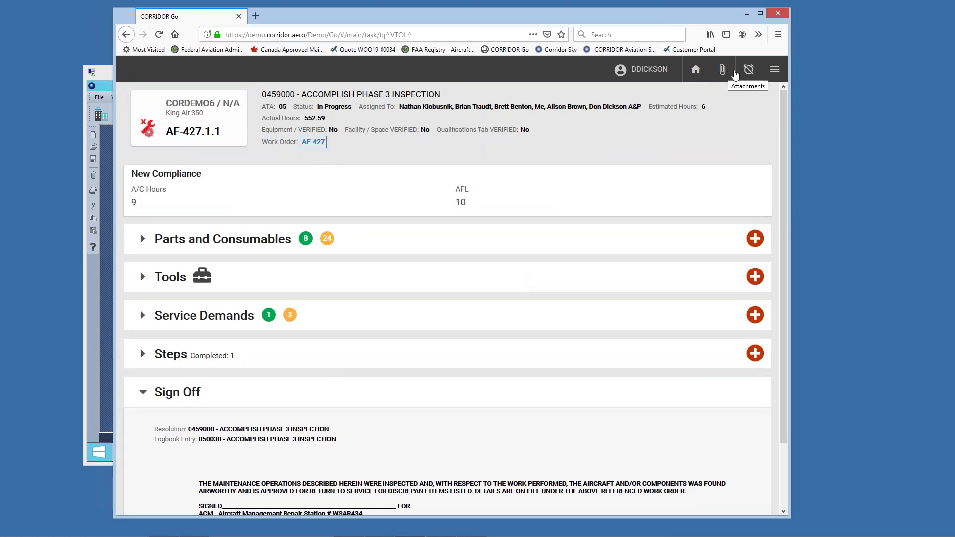
Step: Claim work order AF-427 as lead technician and return to the task list
click(772, 71)
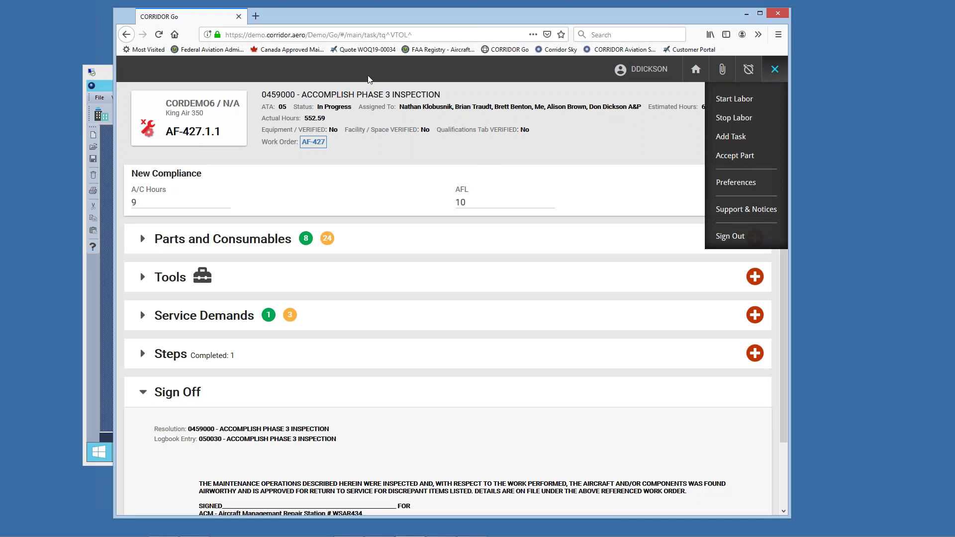
click(699, 77)
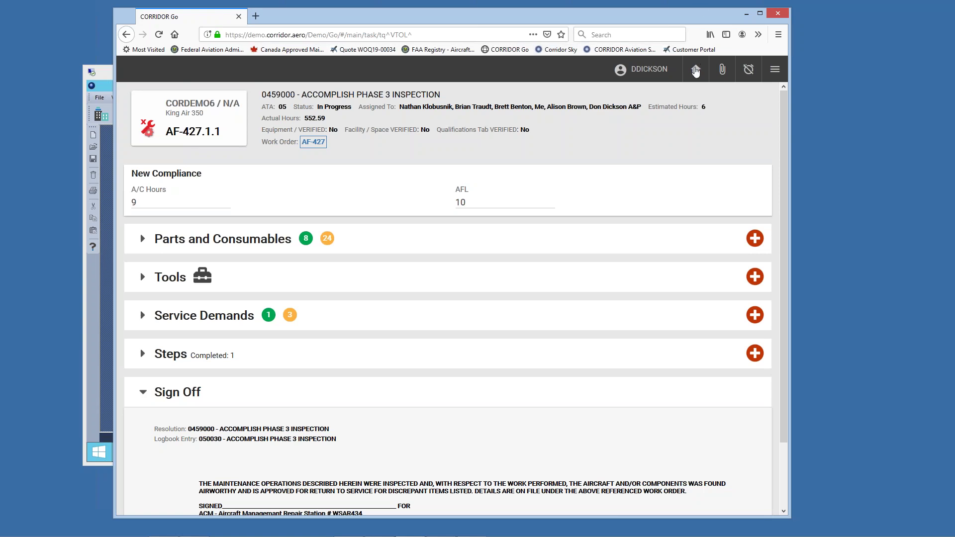
click(696, 72)
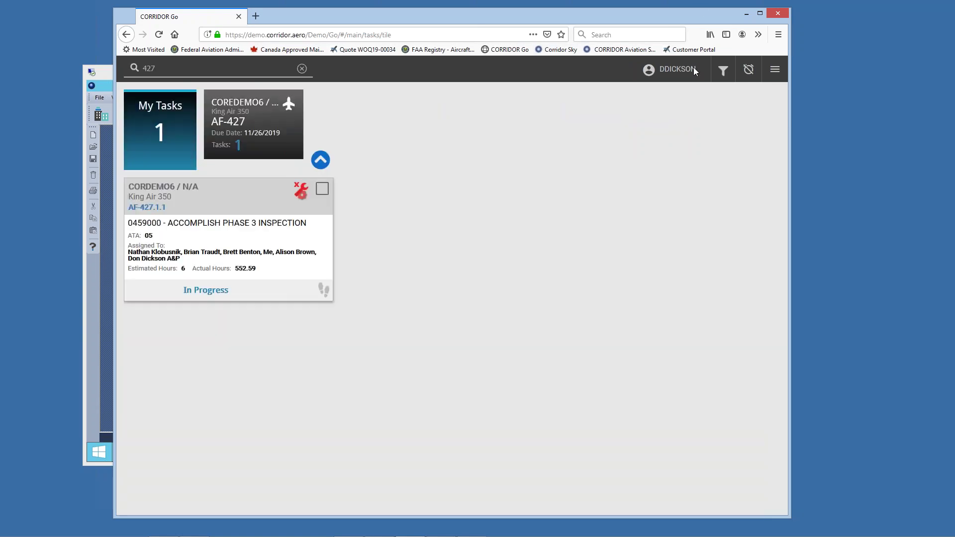
click(237, 126)
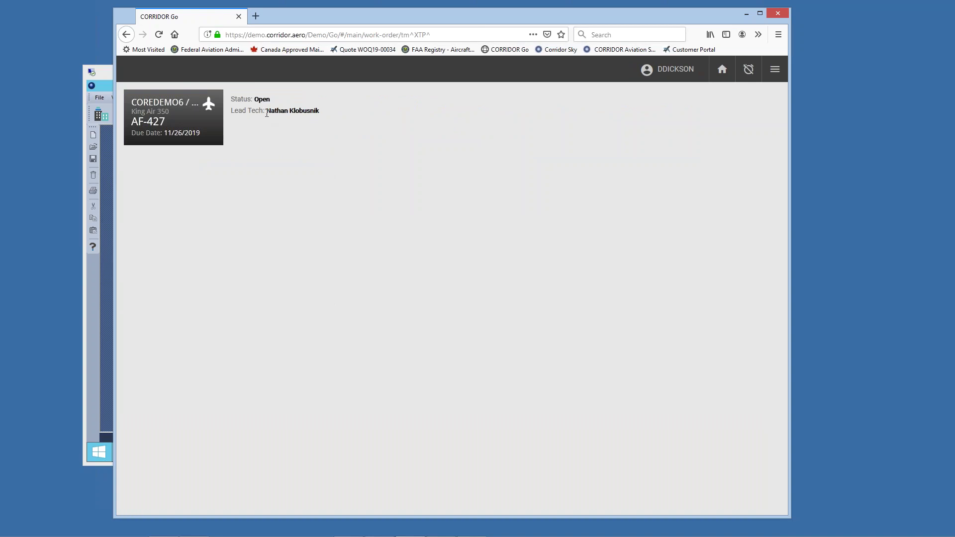
click(775, 70)
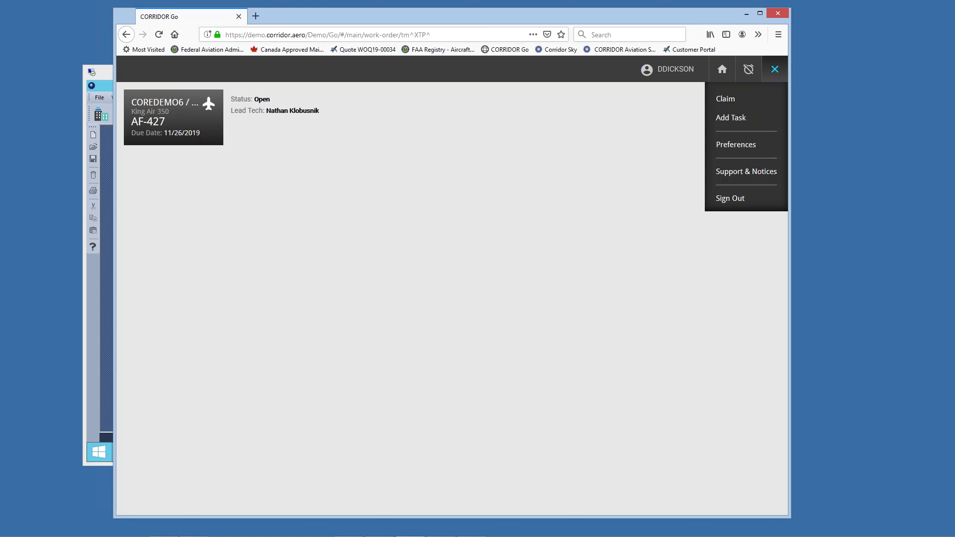
click(729, 100)
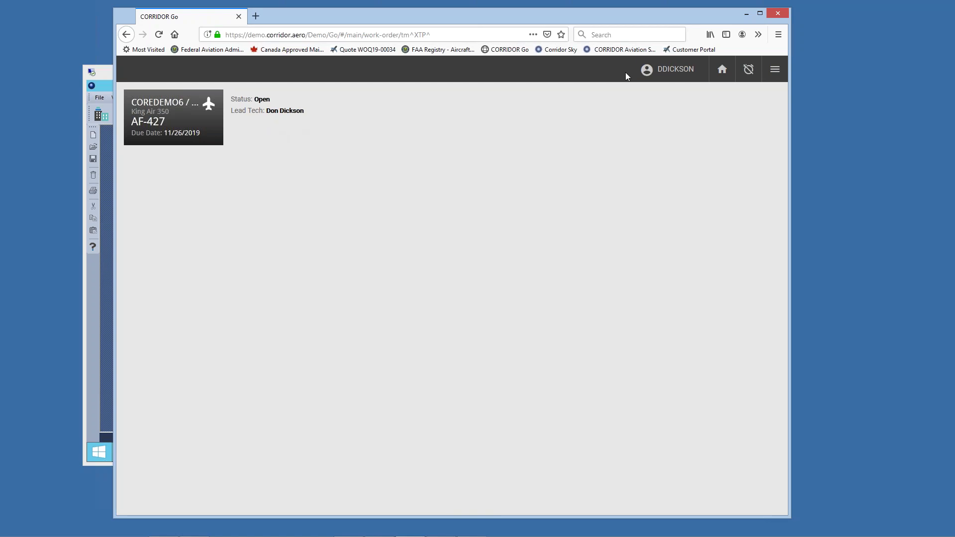
click(722, 72)
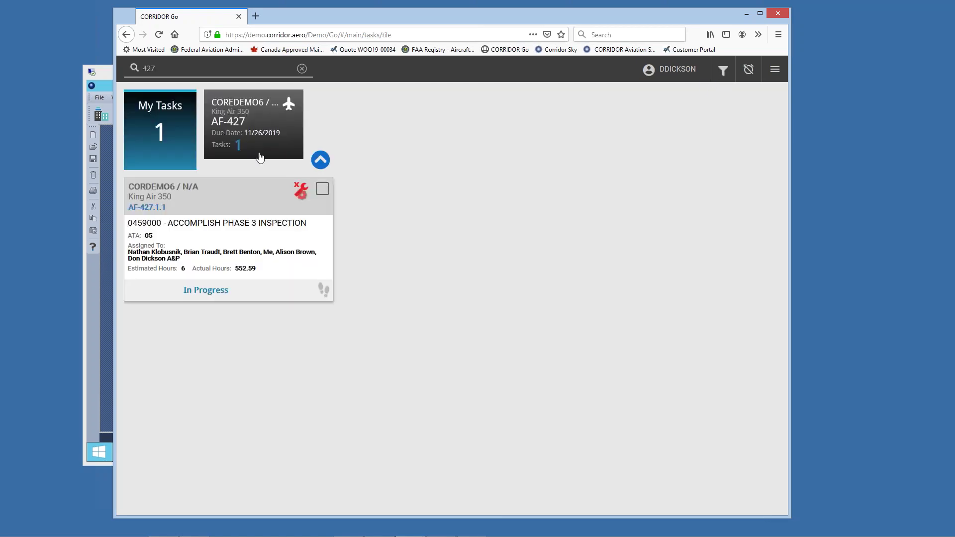
Step: Clear the 427 search and switch to the Assignments view for work order 618
click(302, 69)
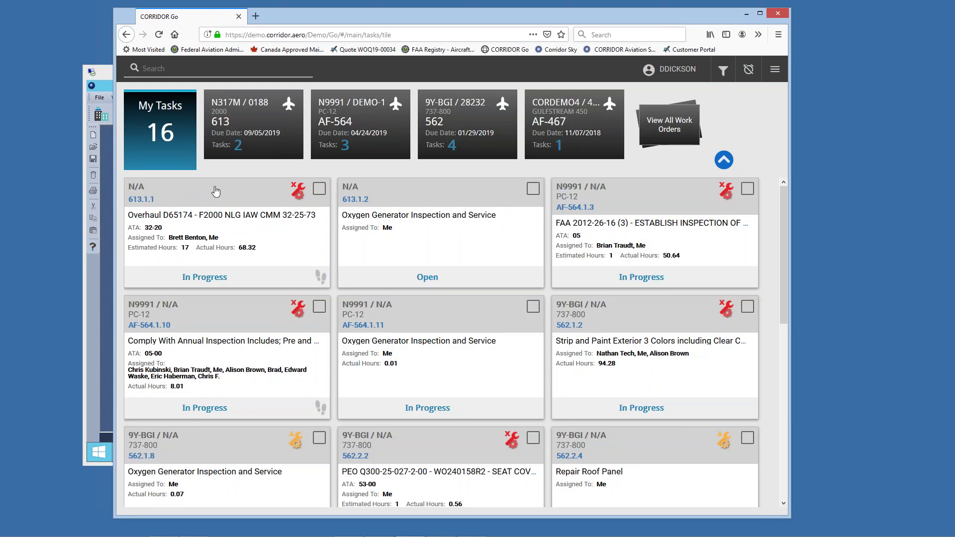
click(776, 69)
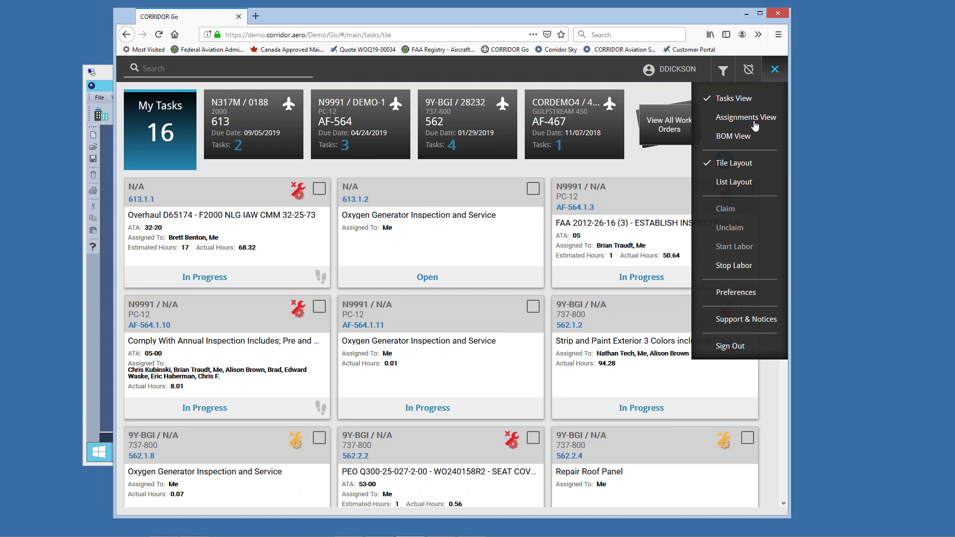
click(755, 127)
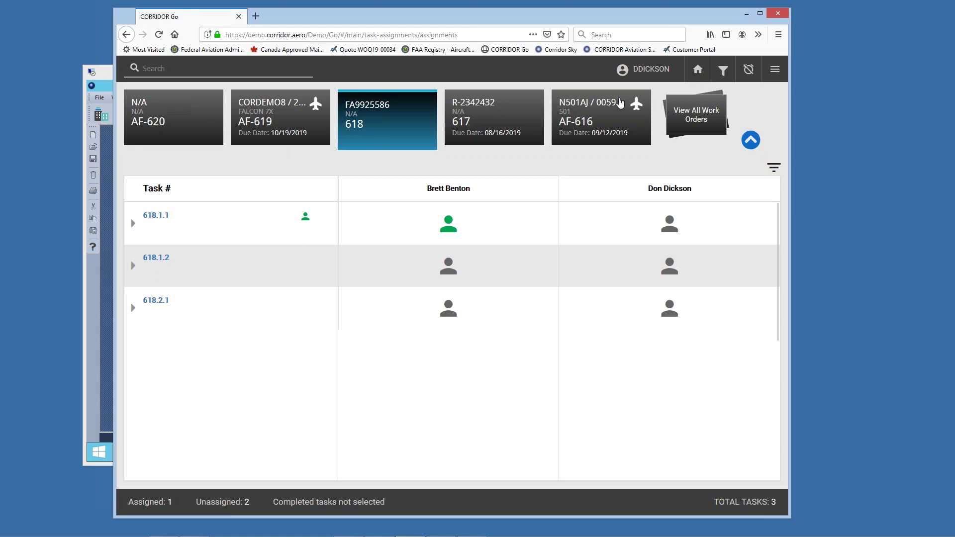
Step: Pick work order AF-427 from the full work-order list to show its 42 tasks
click(716, 110)
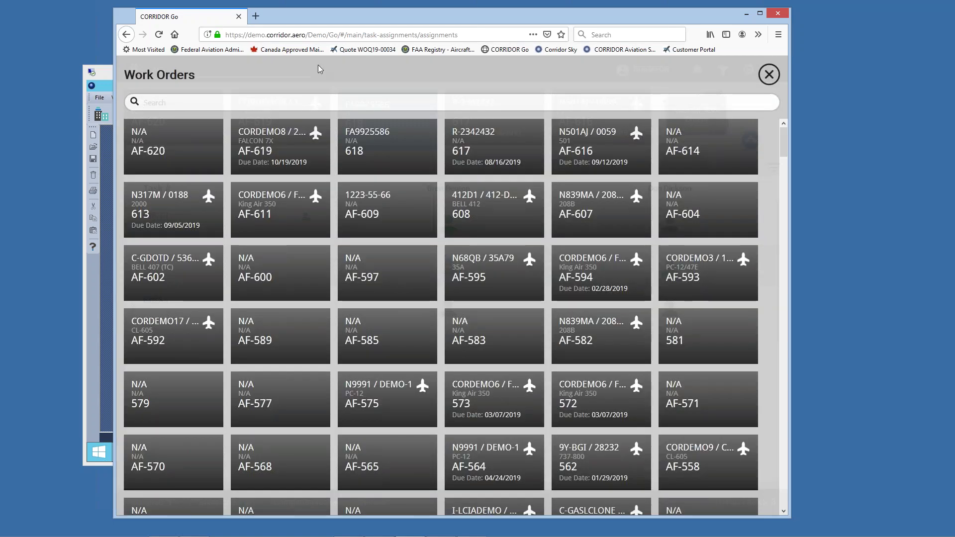
text(427)
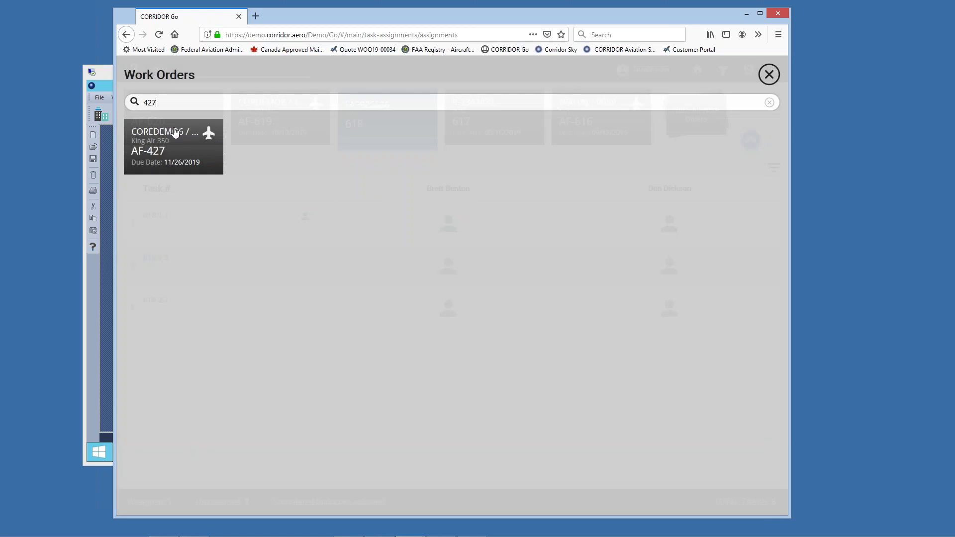
click(175, 131)
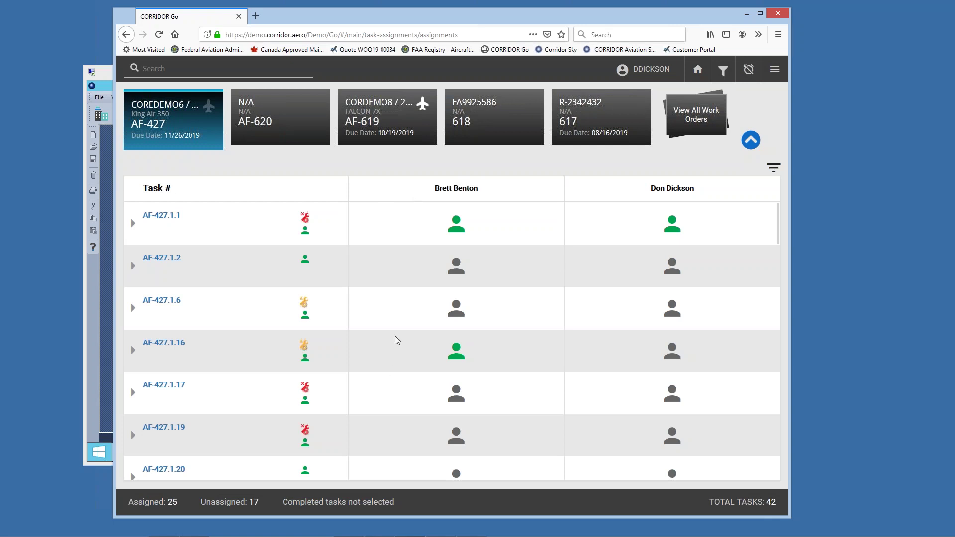
scroll(395, 336, down, 10)
scroll(395, 342, up, 10)
Step: Filter the AF-427 grid with the signed-in user as lead technician, then select work order AF-620
click(726, 72)
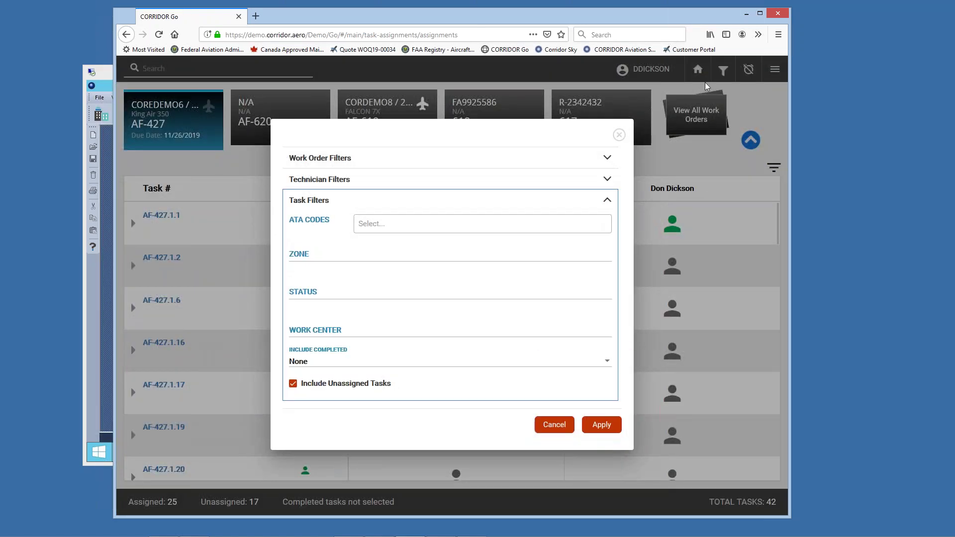
click(335, 180)
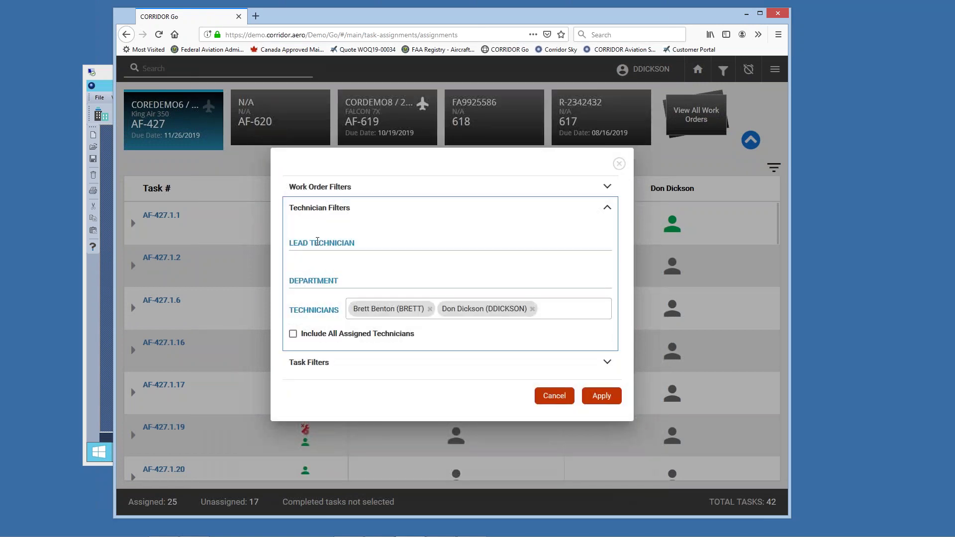
click(318, 241)
text(d)
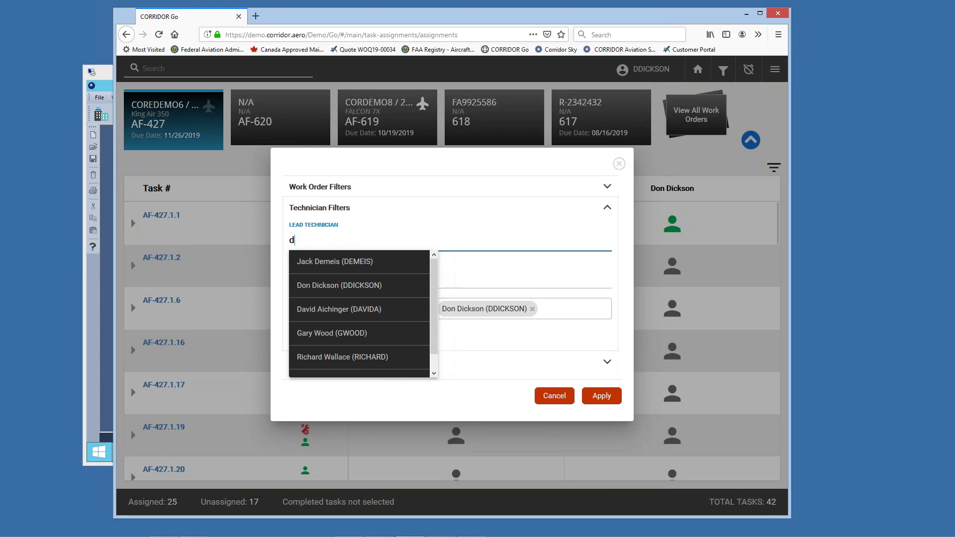
text(on)
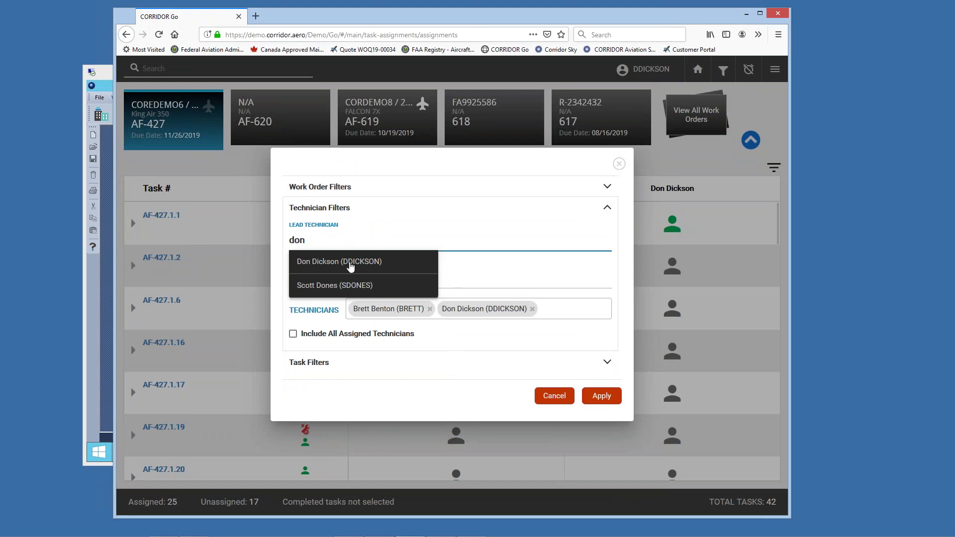
click(350, 263)
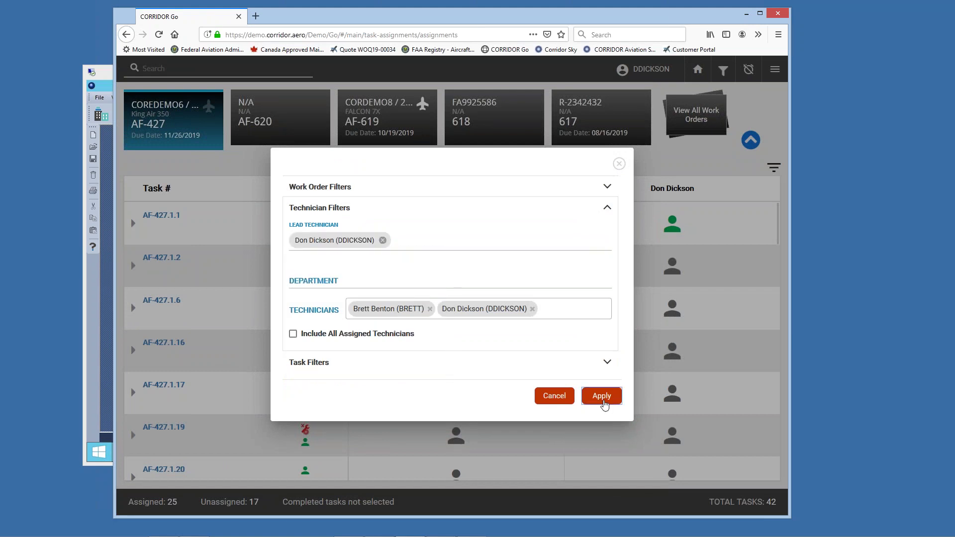
click(601, 397)
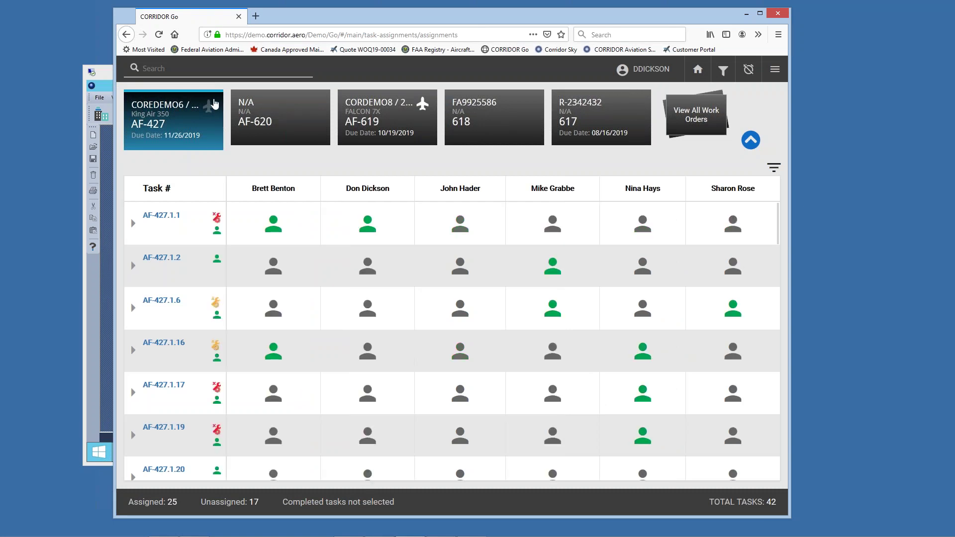
click(285, 133)
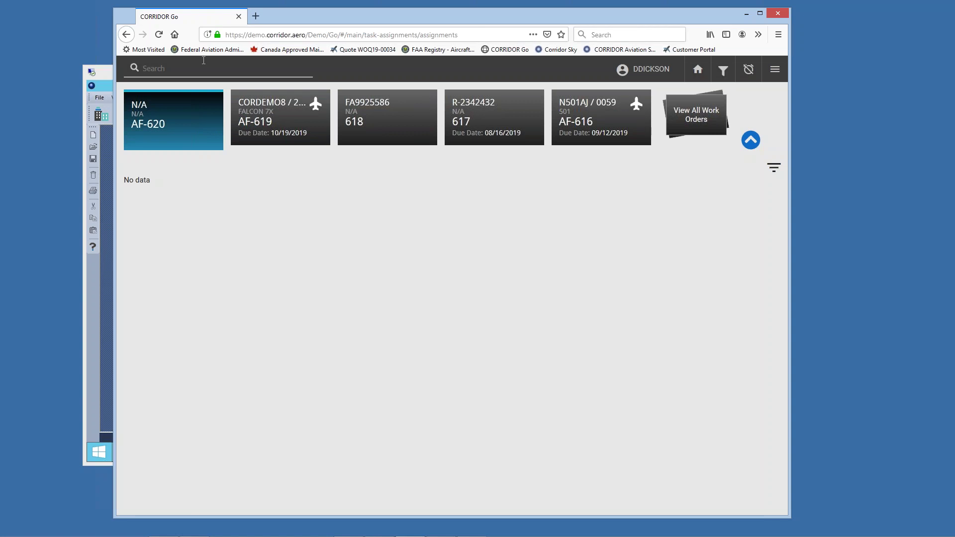
text(427)
key(Return)
click(302, 69)
click(690, 121)
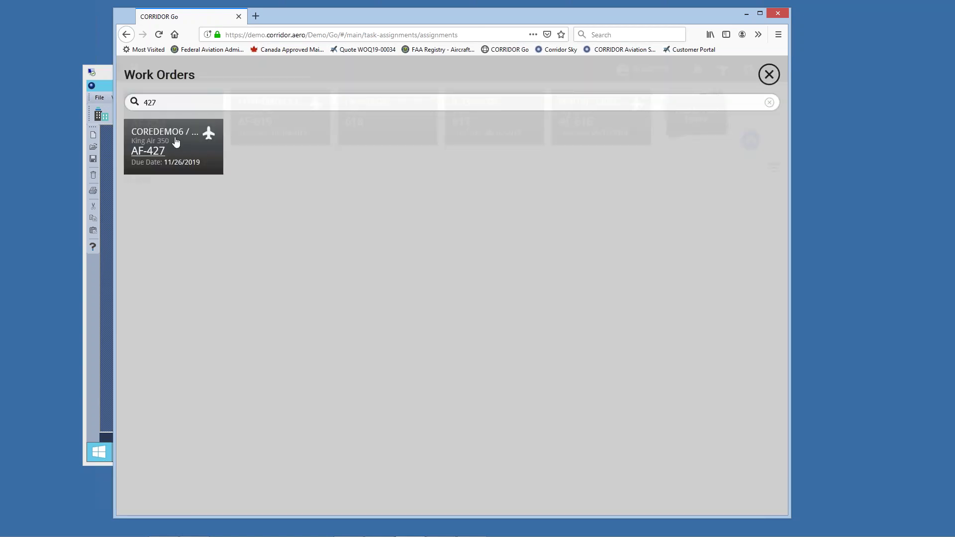
click(178, 139)
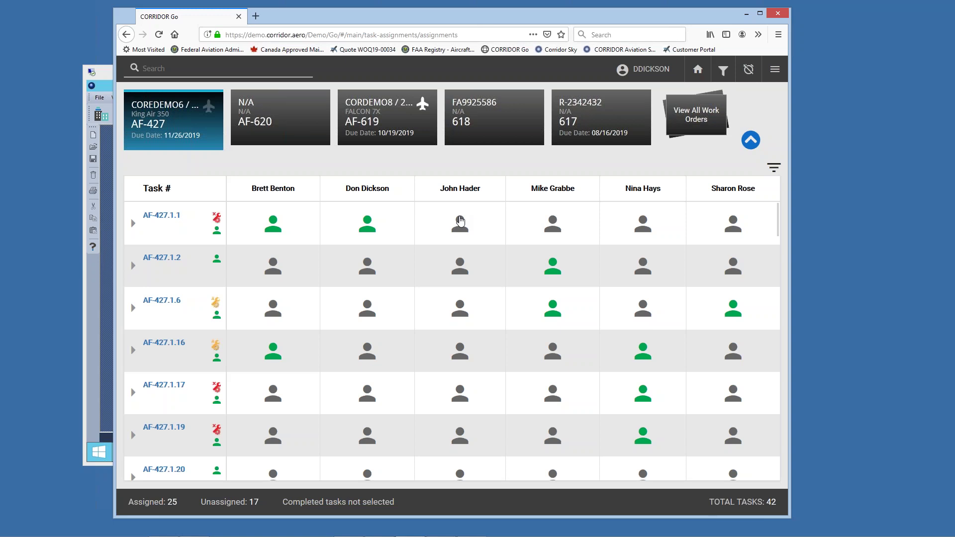
drag(393, 20, 435, 25)
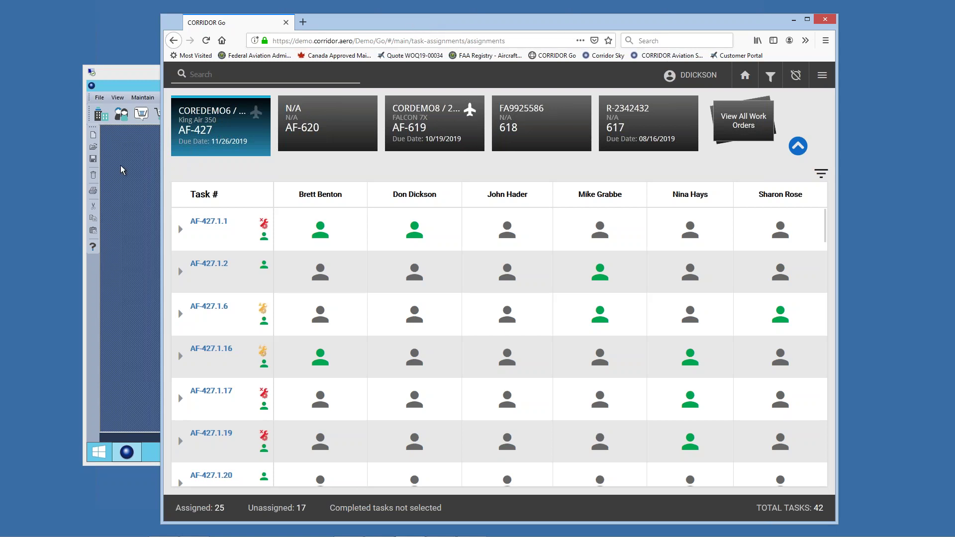
Step: In the CORRIDOR desktop session, bring up the list of saved teams in team setup
click(130, 151)
click(142, 97)
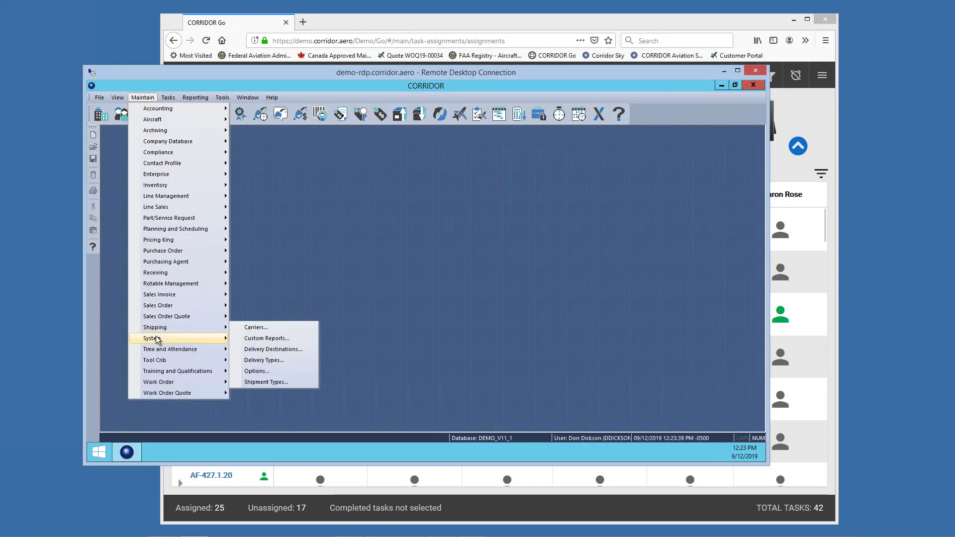
mouse_move(157, 341)
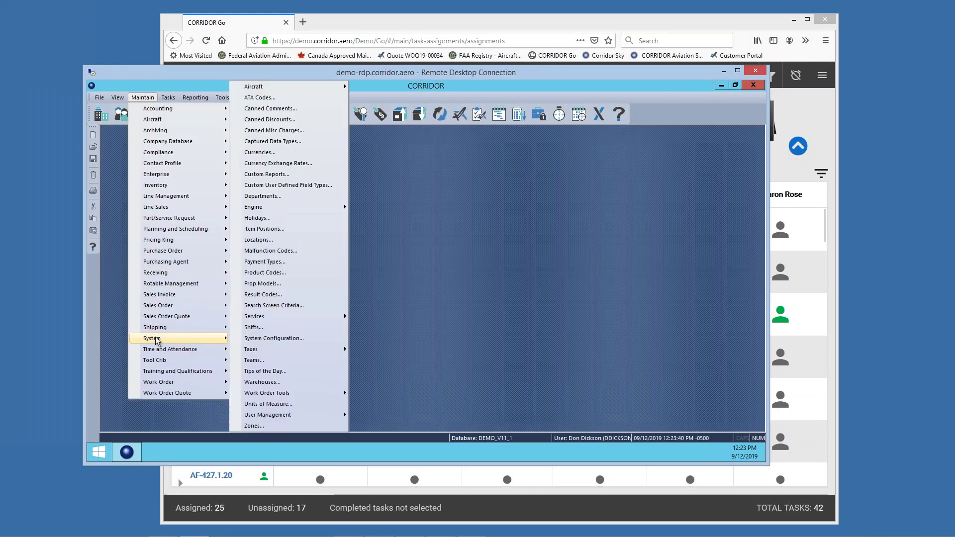
click(271, 360)
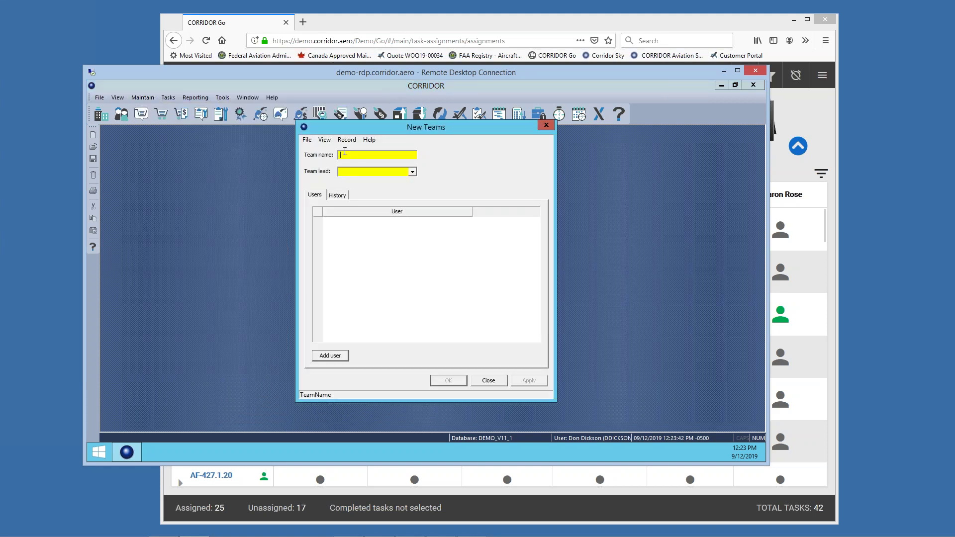
click(307, 140)
click(320, 171)
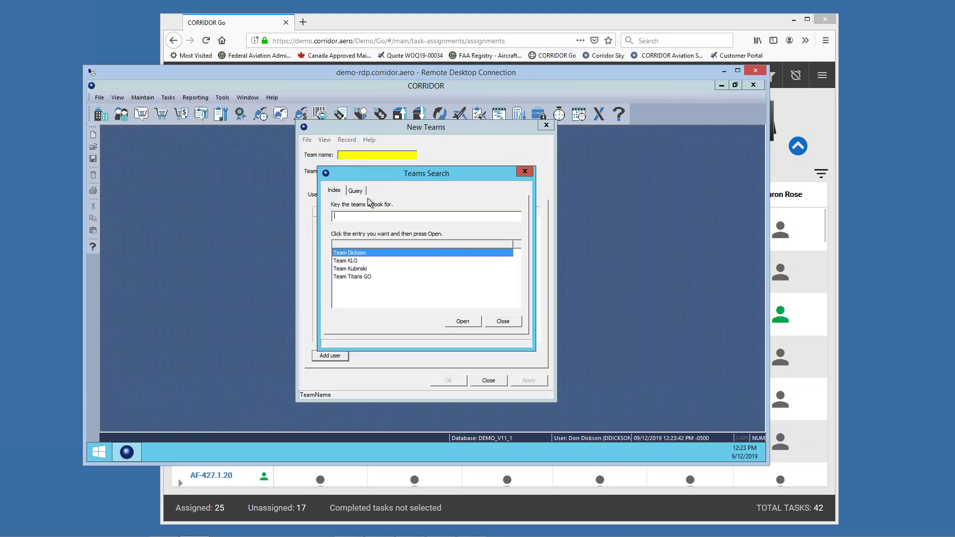
Step: Review the lead technician's team, close it without saving, and exit CORRIDOR
double_click(366, 252)
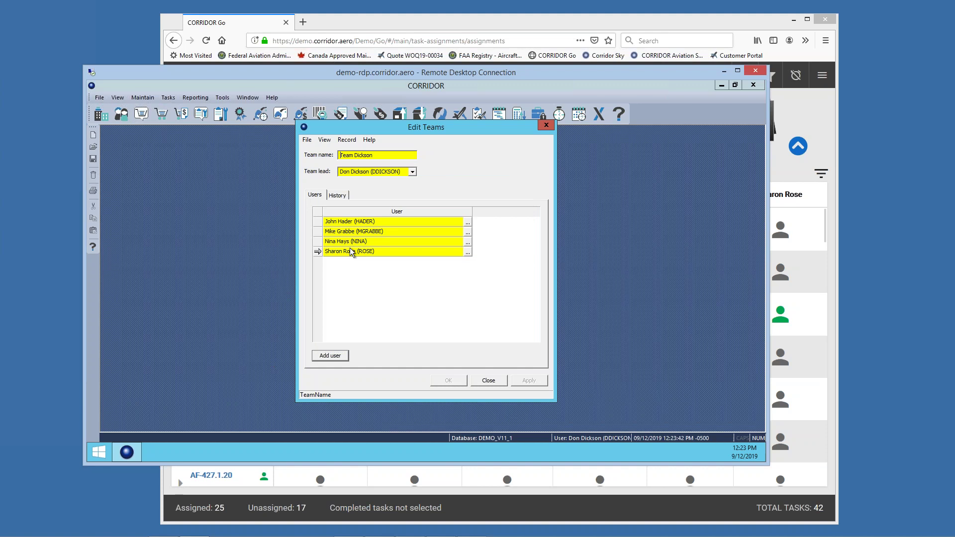
click(486, 382)
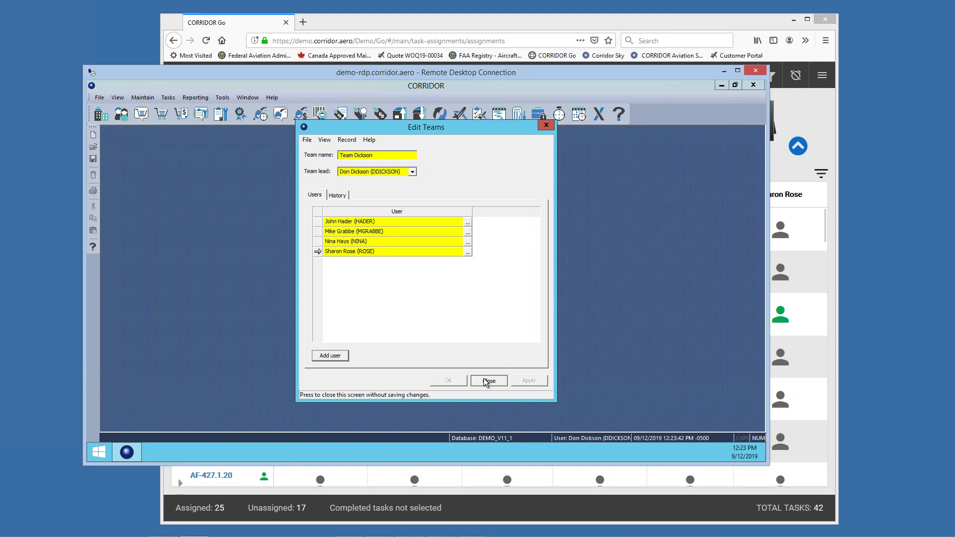
click(748, 84)
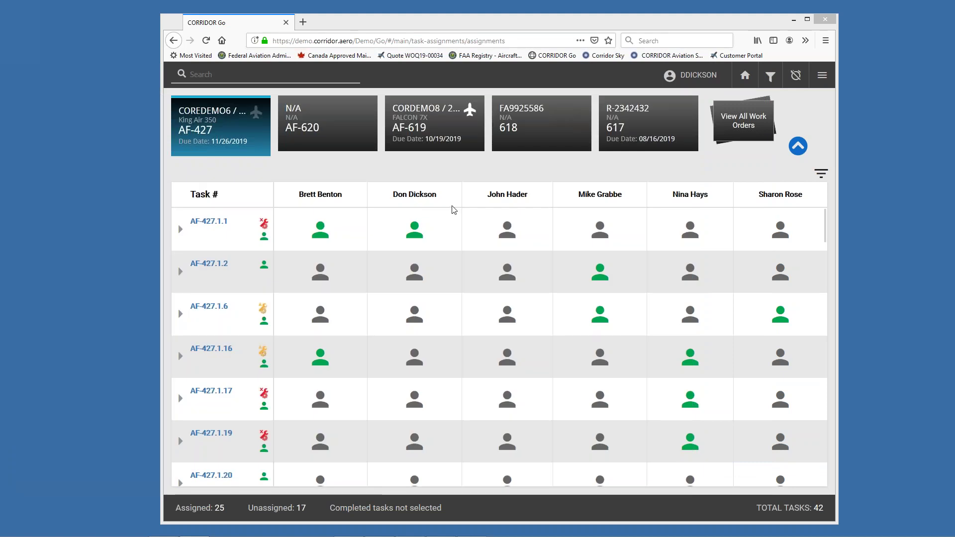
Step: Swap one filtered technician for another, add the Avionics department, and apply the grid filter
click(770, 76)
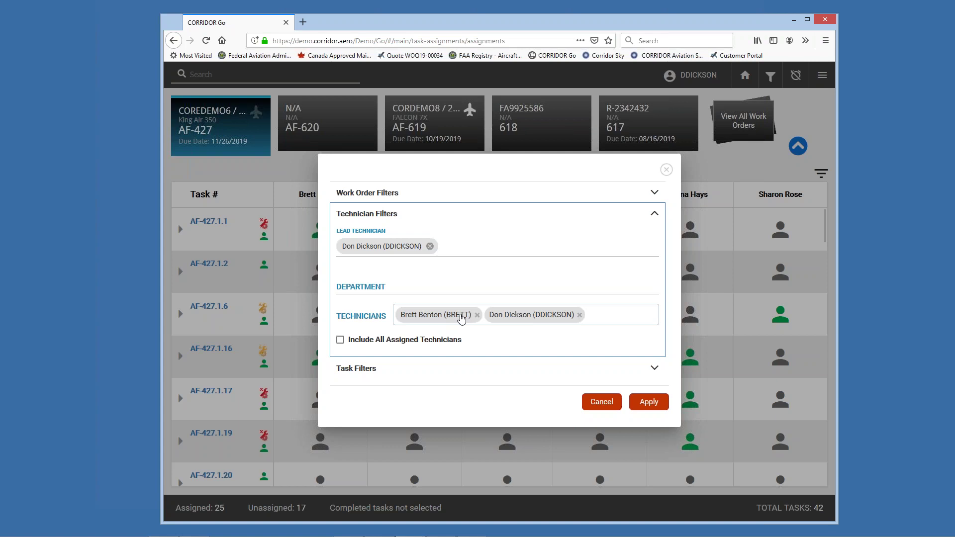
click(477, 317)
click(546, 319)
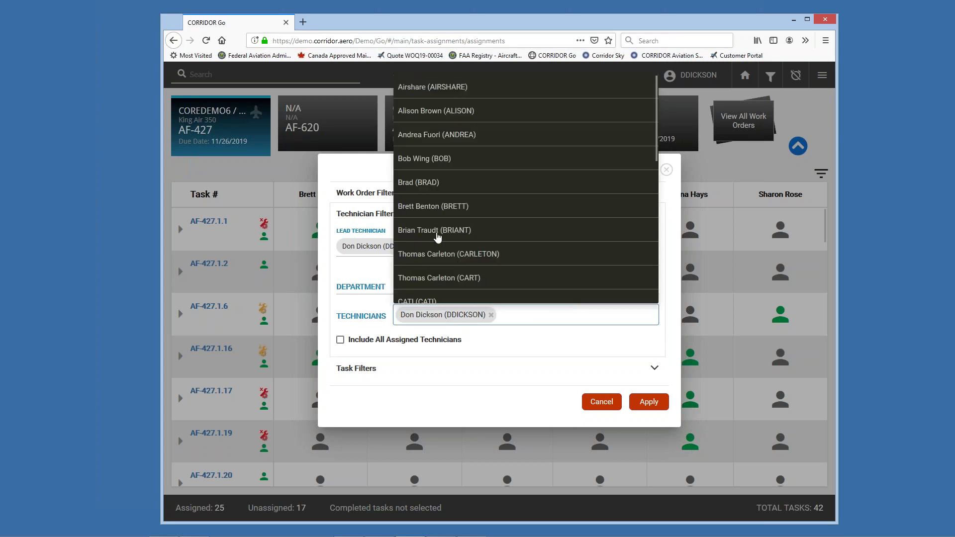
click(436, 232)
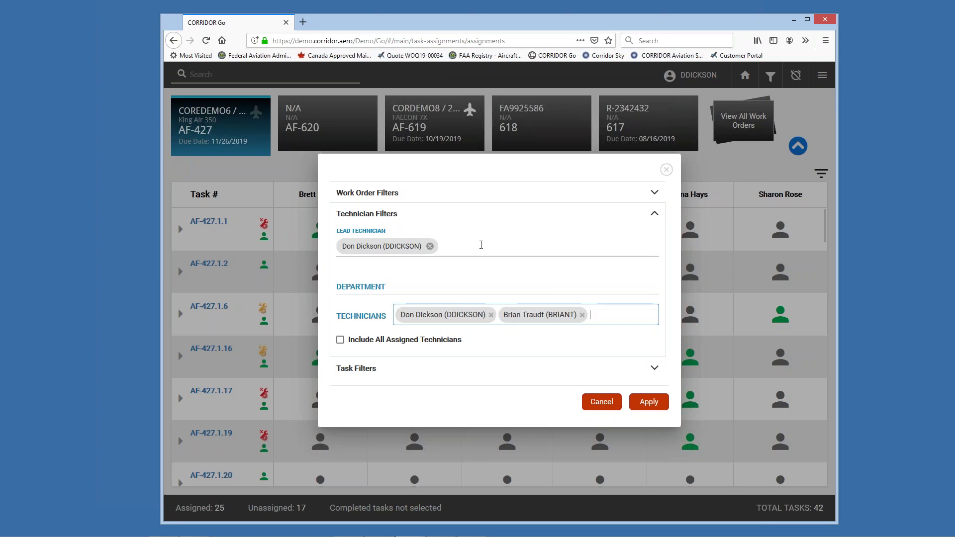
click(403, 286)
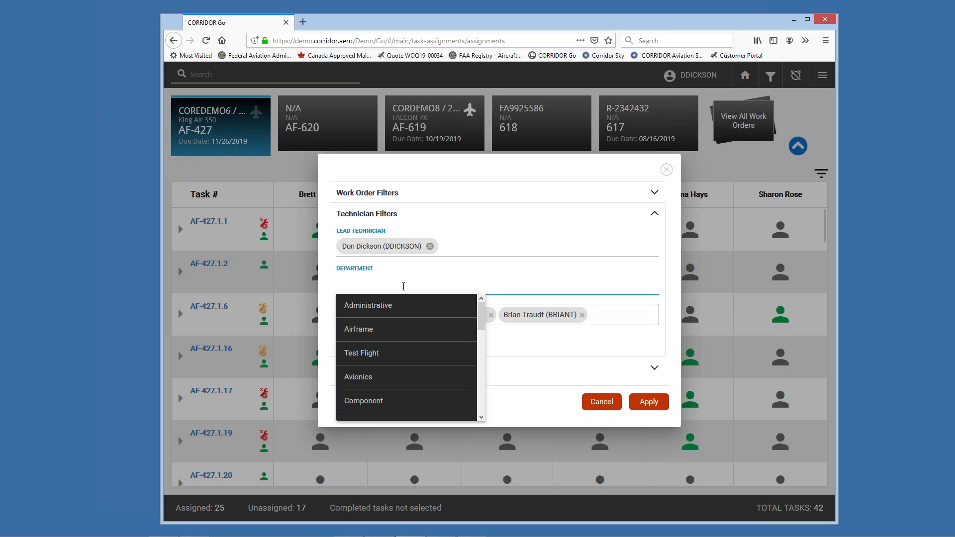
click(373, 377)
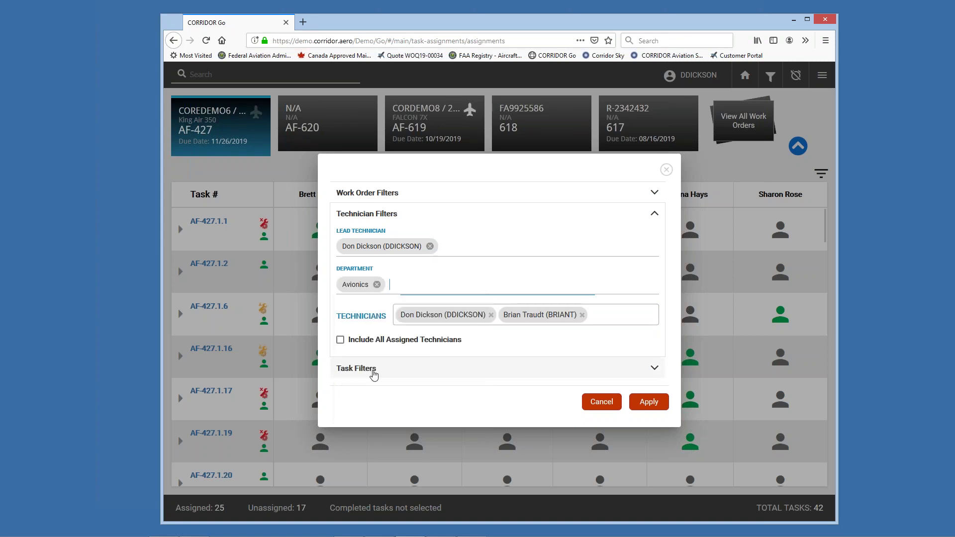
click(648, 405)
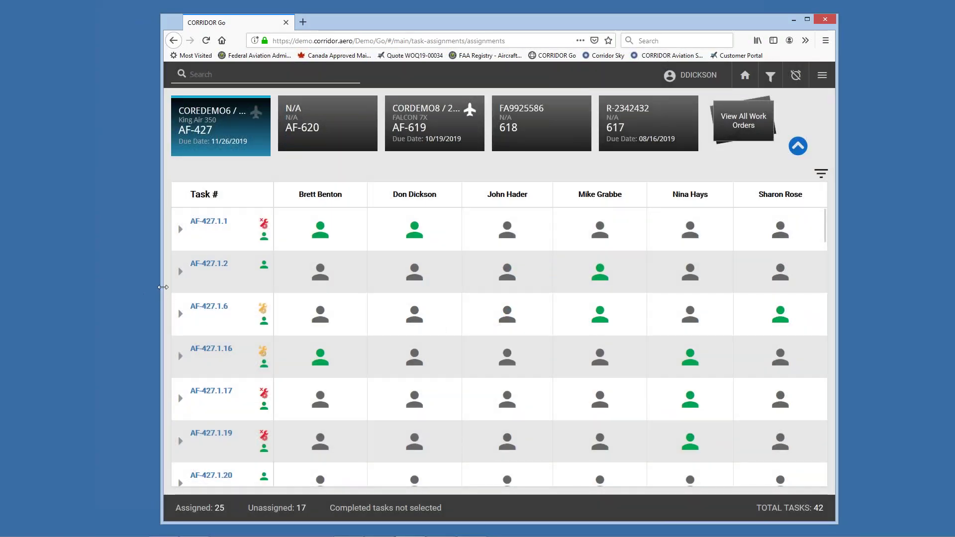
Step: On task AF-427.1.1, unassign the lead technician and assign another technician instead
drag(161, 286, 45, 275)
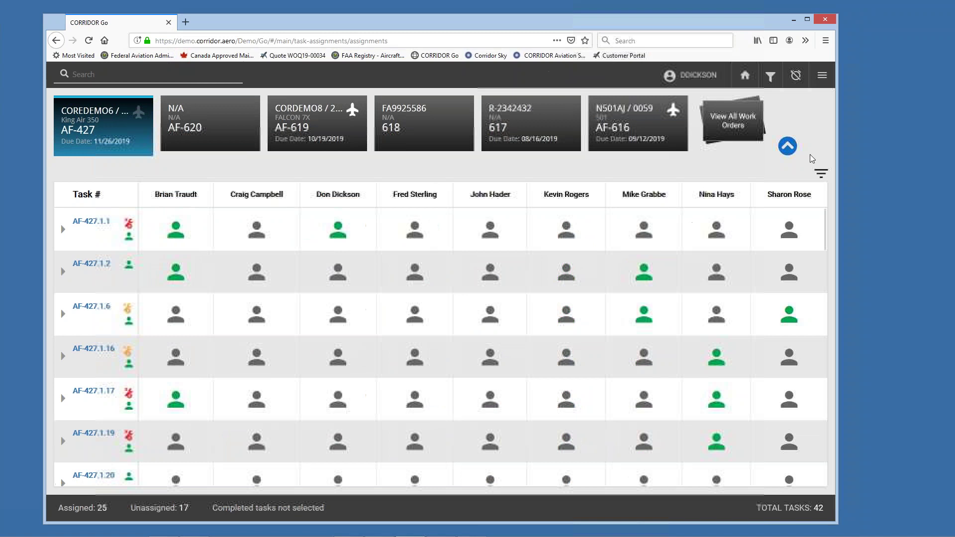
drag(837, 238, 904, 237)
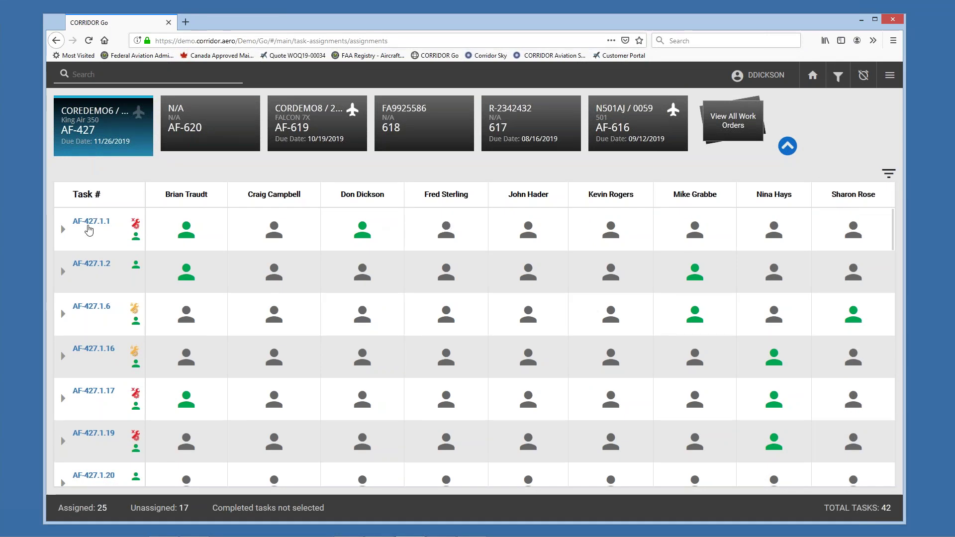
click(64, 233)
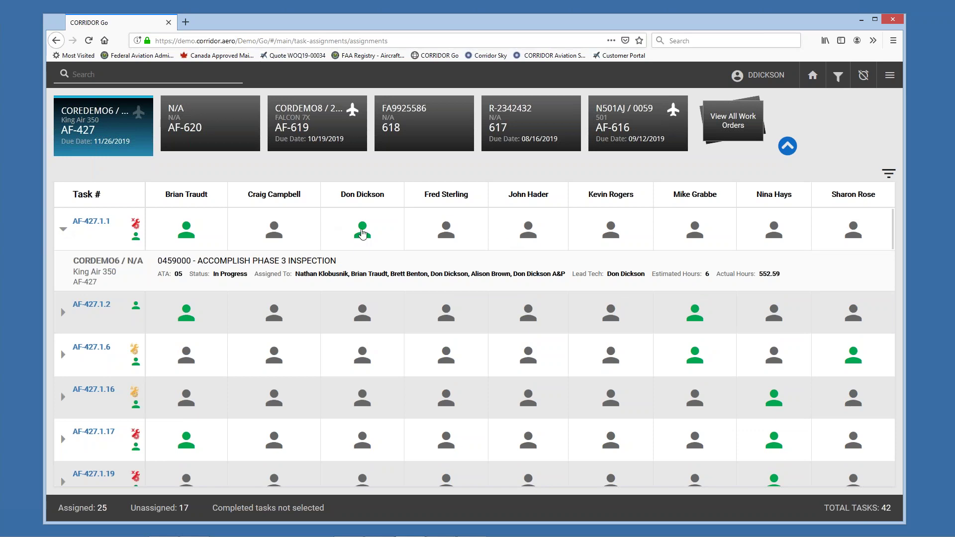
click(363, 230)
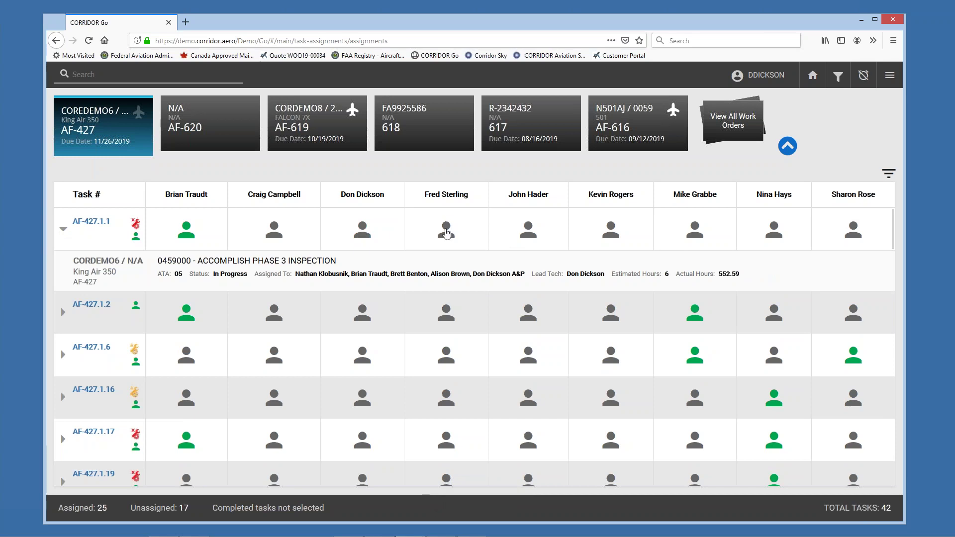
click(447, 233)
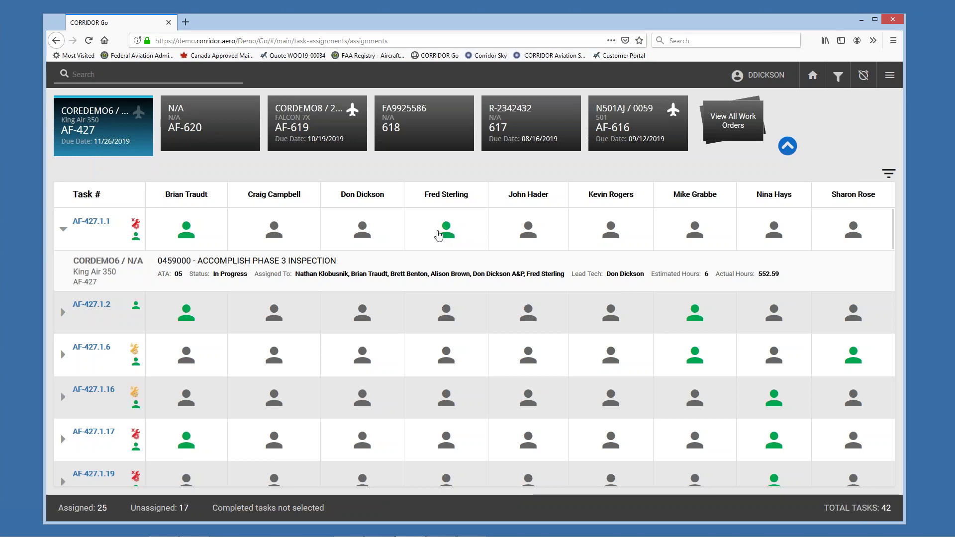
Step: Assign a technician to task 618.1.1 on work order 618
click(218, 122)
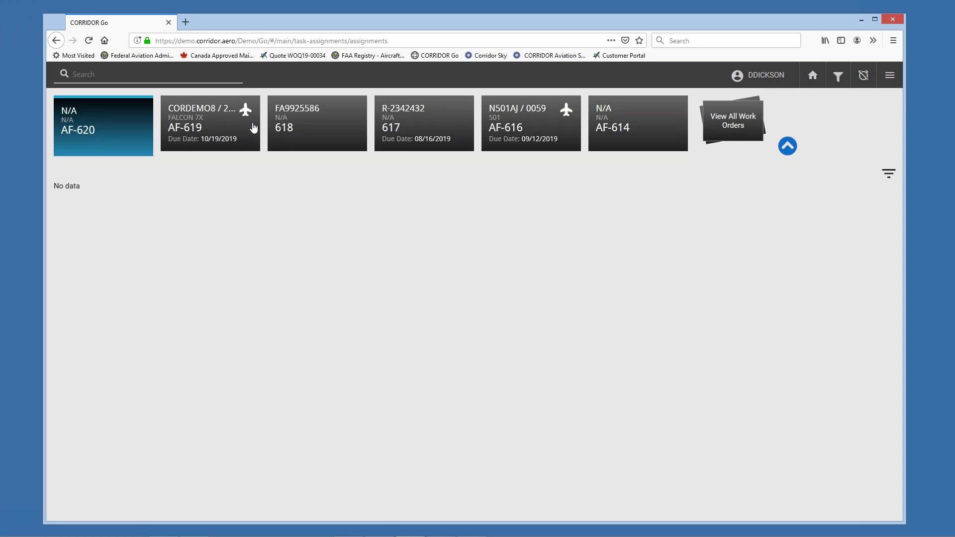
click(329, 127)
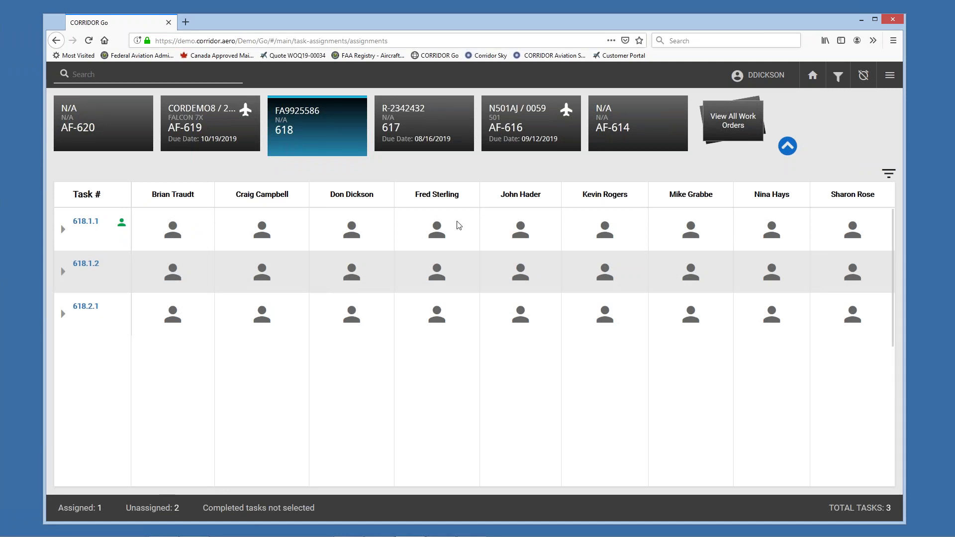
click(262, 232)
Step: Return to work order AF-427's assignment grid via the full work order list
click(127, 129)
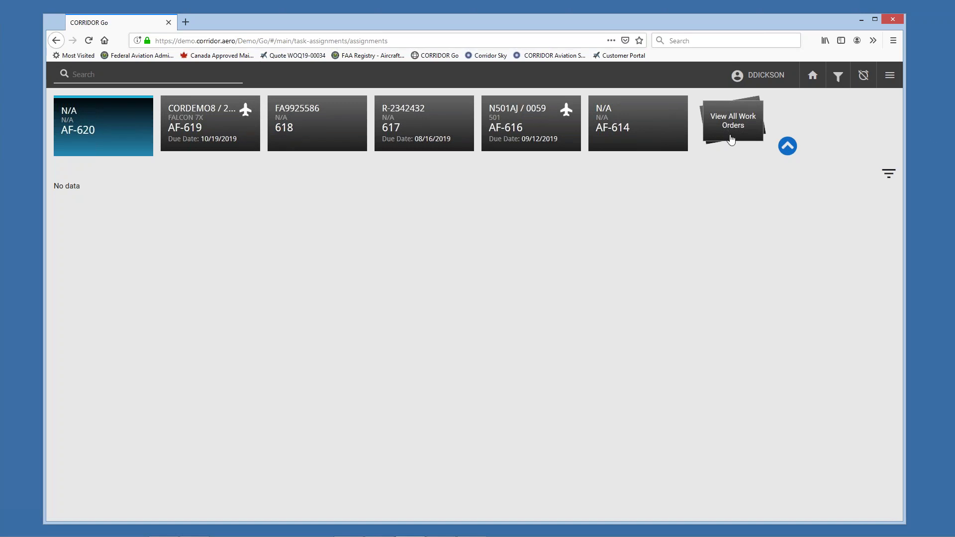
click(731, 132)
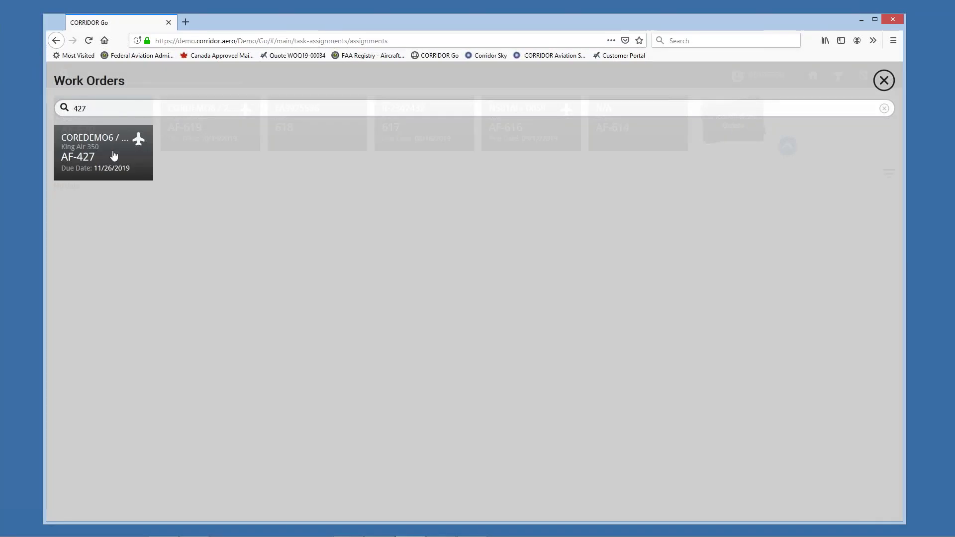
click(114, 155)
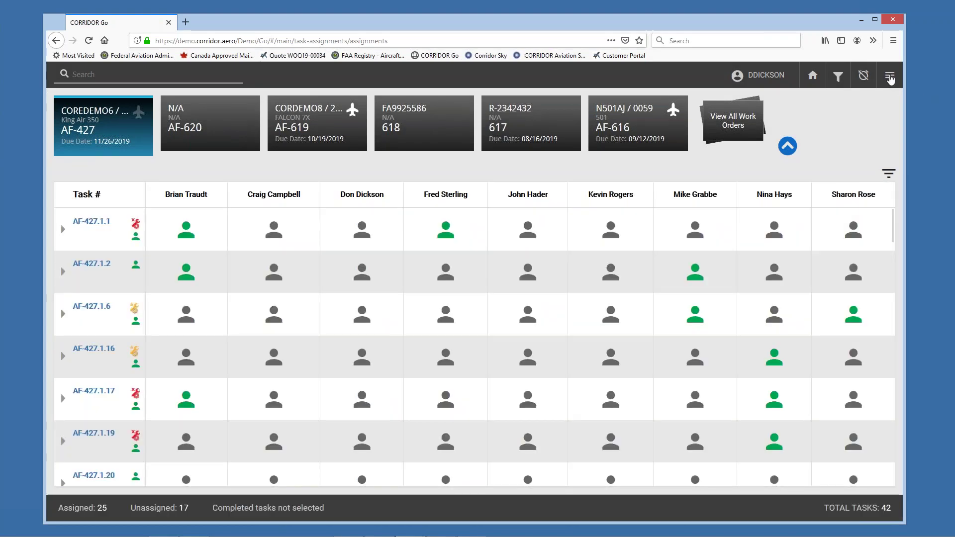
Step: Show AF-427's Work Order Dashboard: 31 tasks assigned, 986.22 labor hours against 352 estimated
click(890, 76)
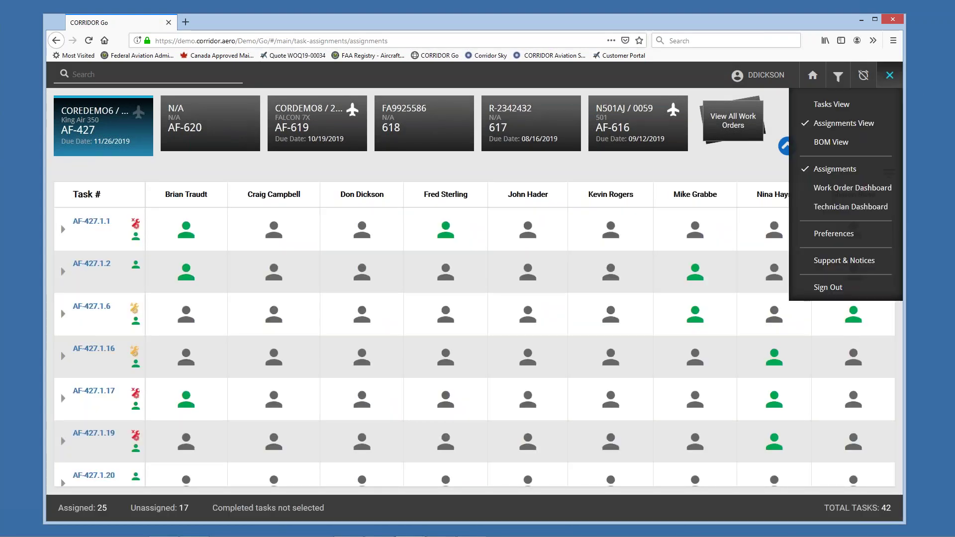
click(848, 191)
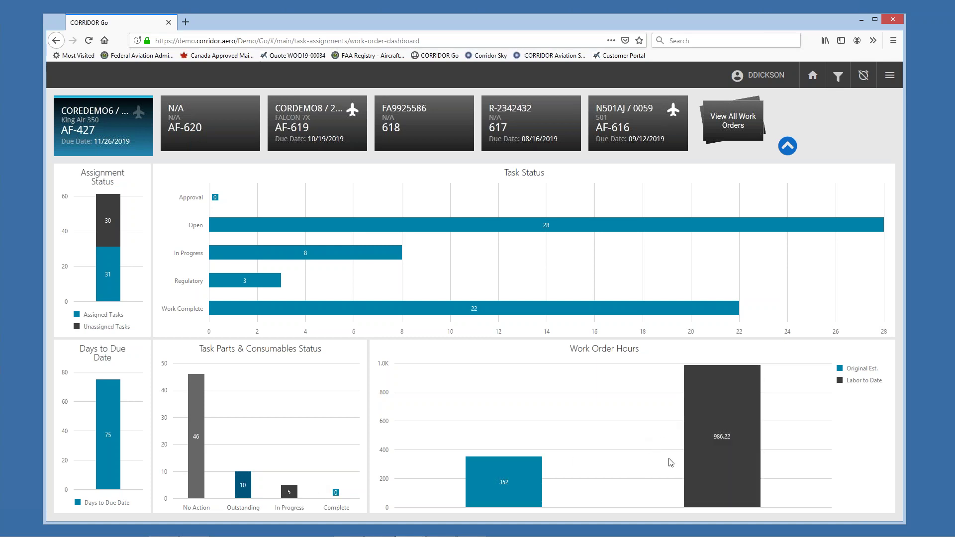
drag(357, 22, 335, 14)
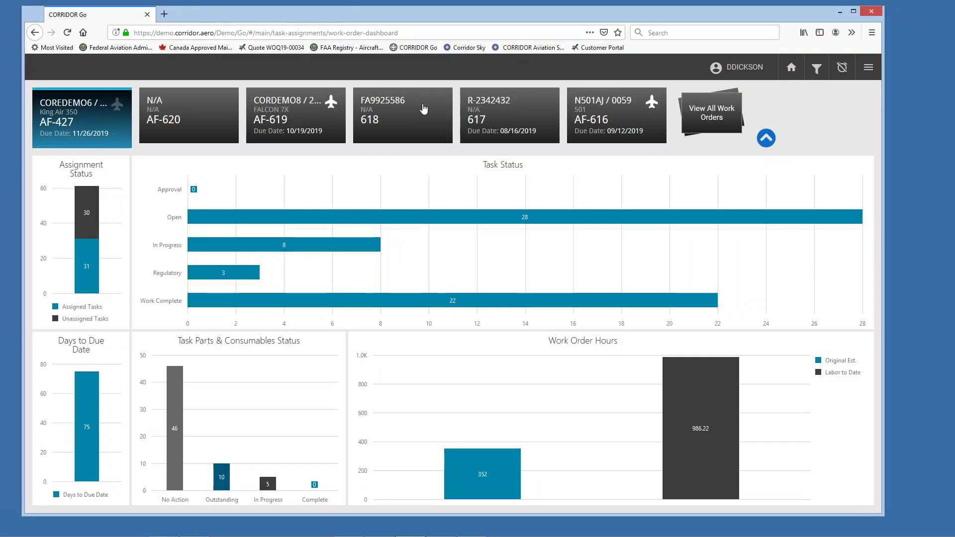
Step: Check a technician's work on the Technician Dashboard, open task AF-532.1.1, then return to My Tasks
click(868, 67)
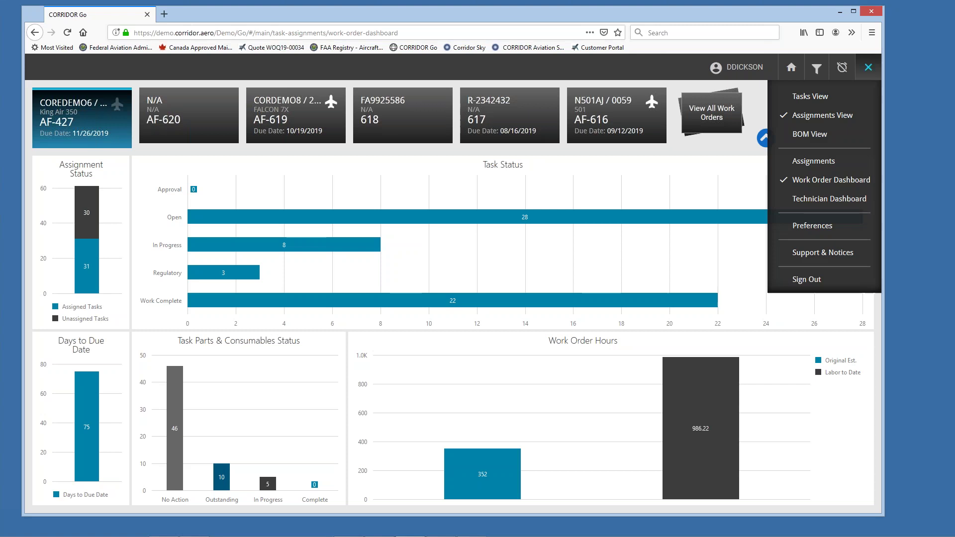
click(830, 200)
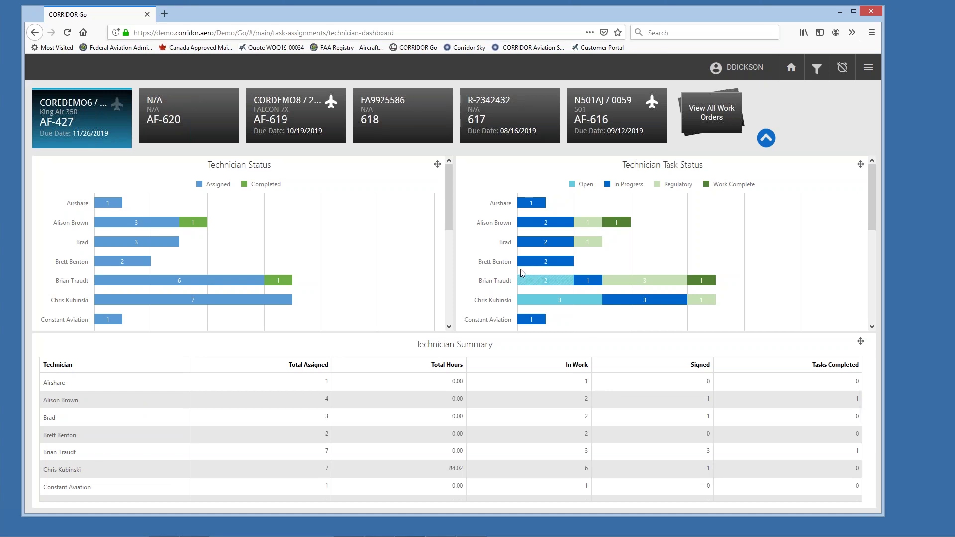
click(504, 242)
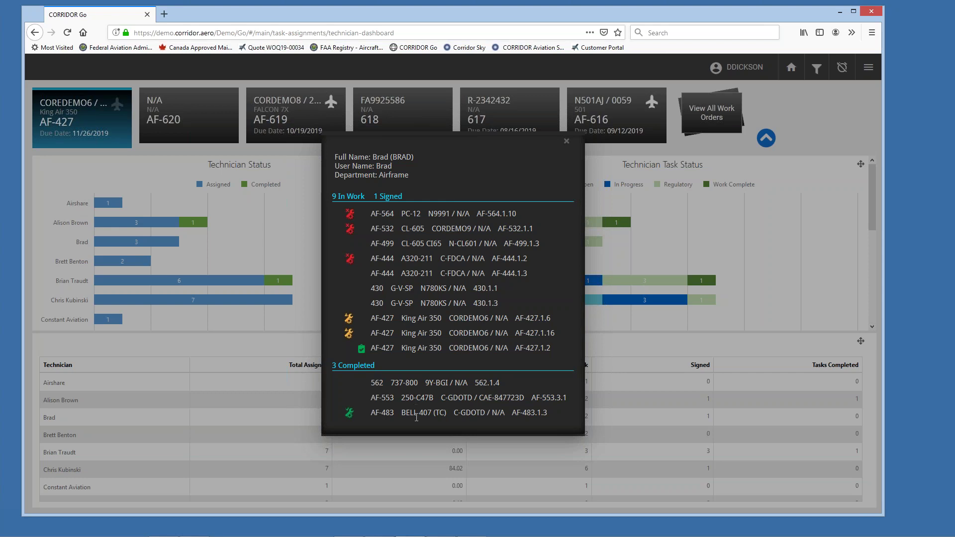
click(507, 231)
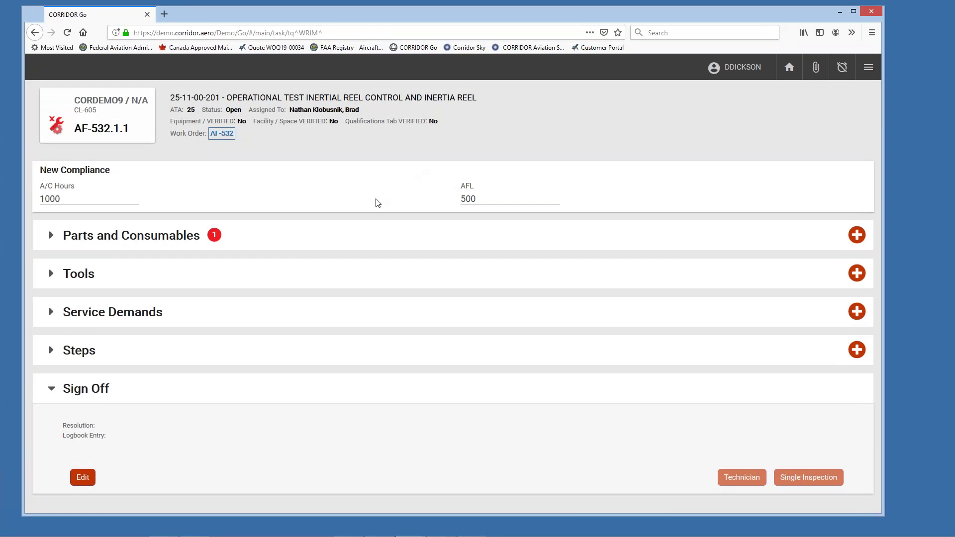
click(787, 71)
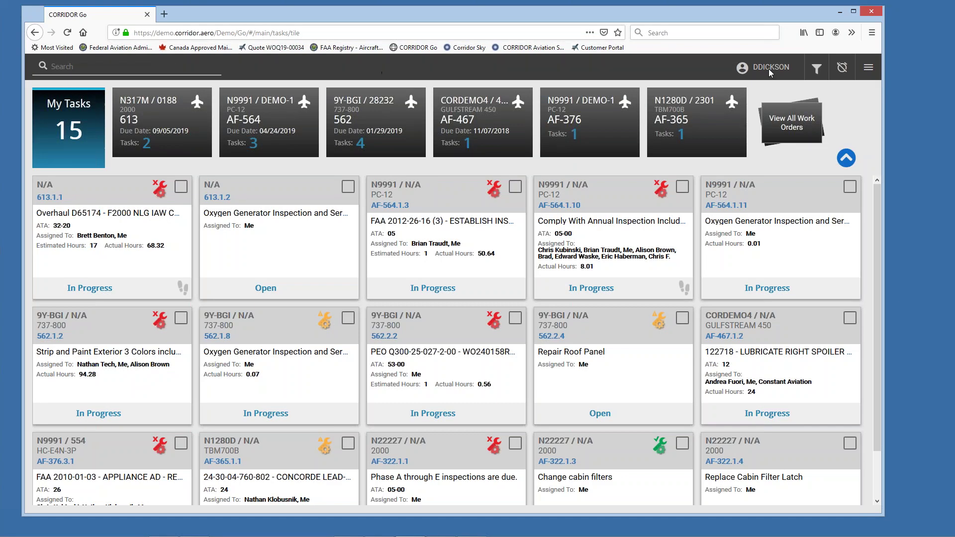
Step: Filter the task list to Regulatory status only
click(819, 71)
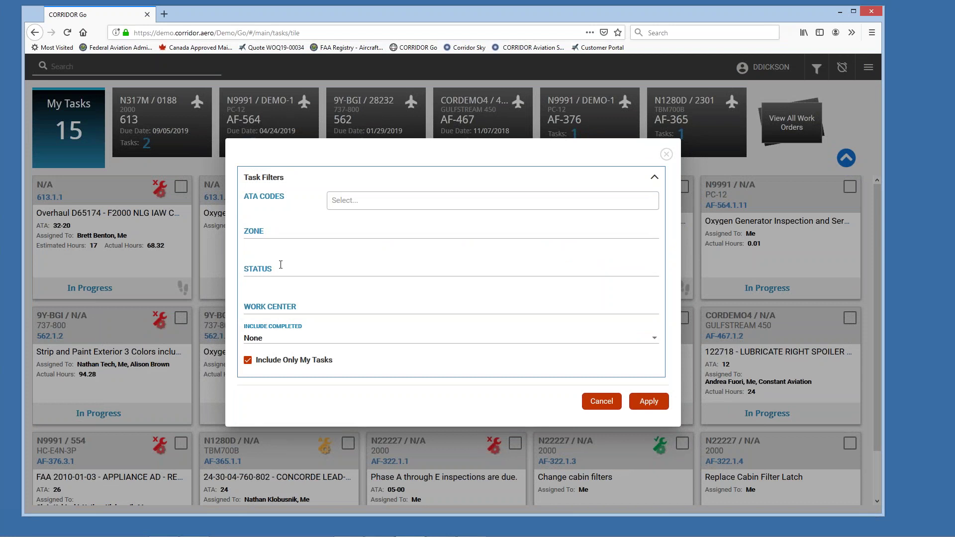
click(281, 264)
click(290, 363)
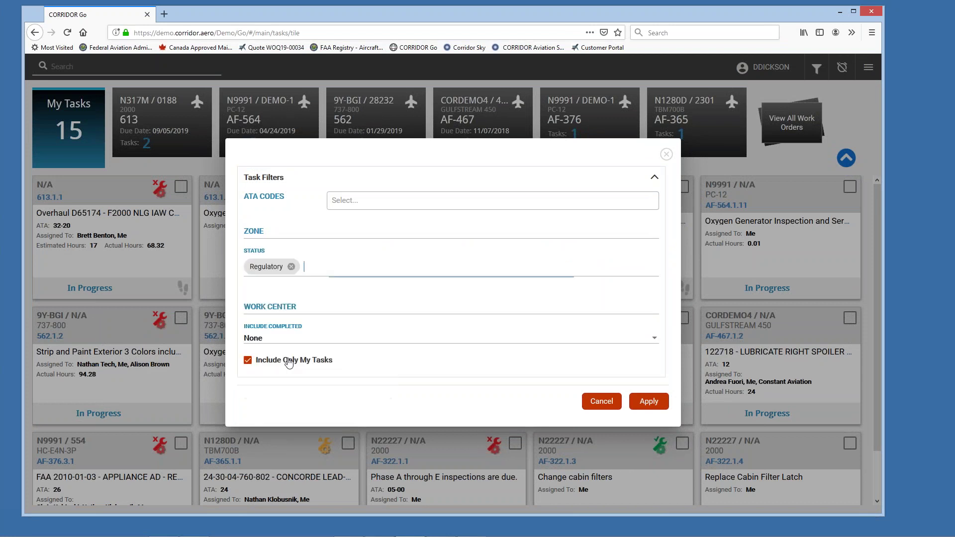
click(650, 405)
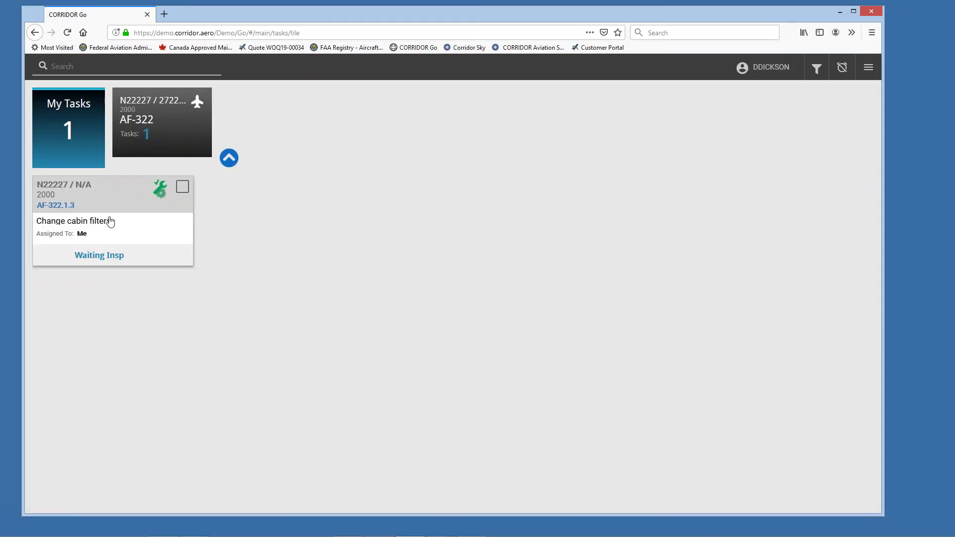
Step: Untick Include Only My Tasks so the list shows all 50 tasks
click(817, 68)
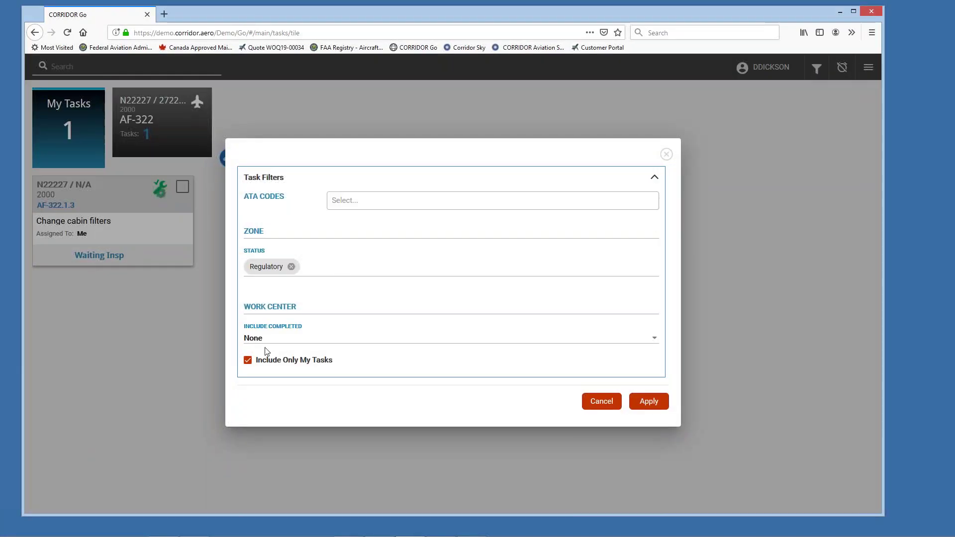
click(248, 361)
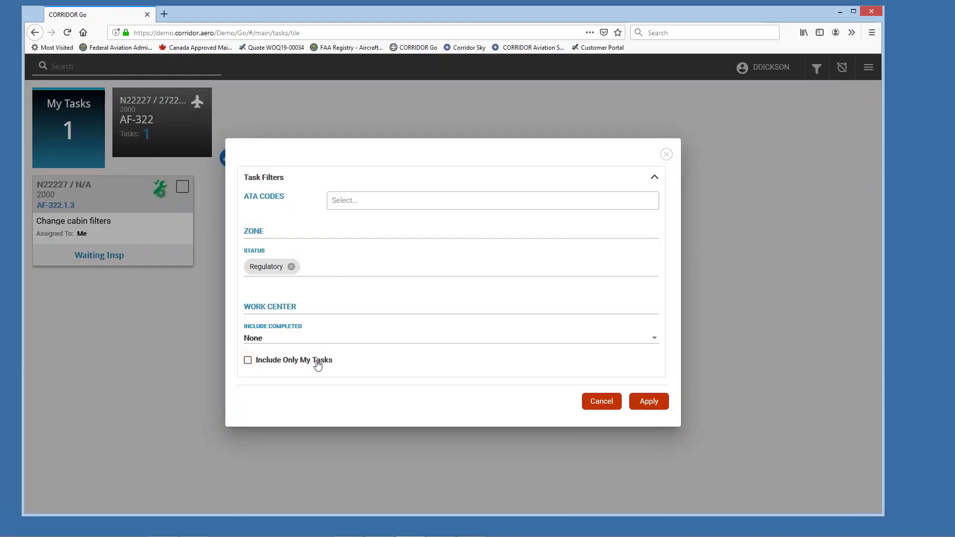
click(649, 403)
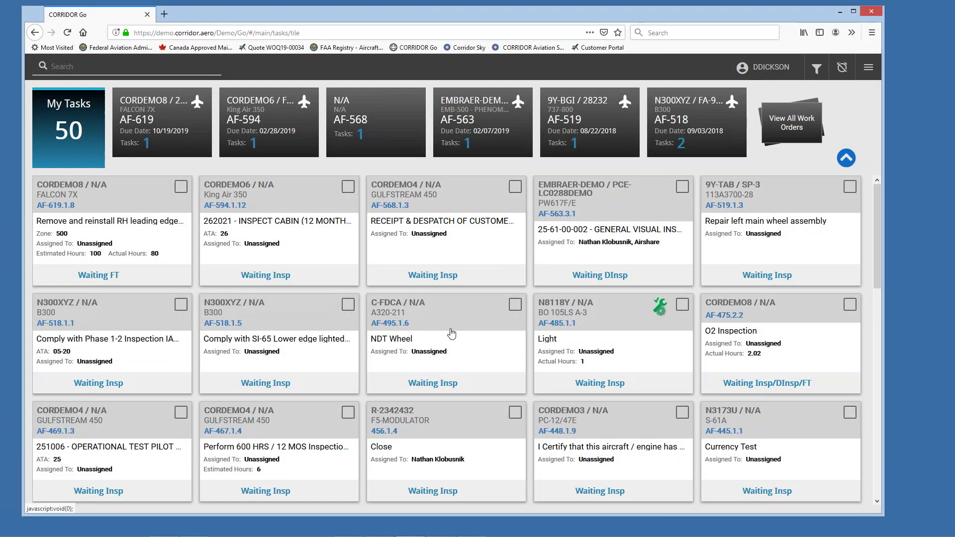
scroll(286, 234, down, 5)
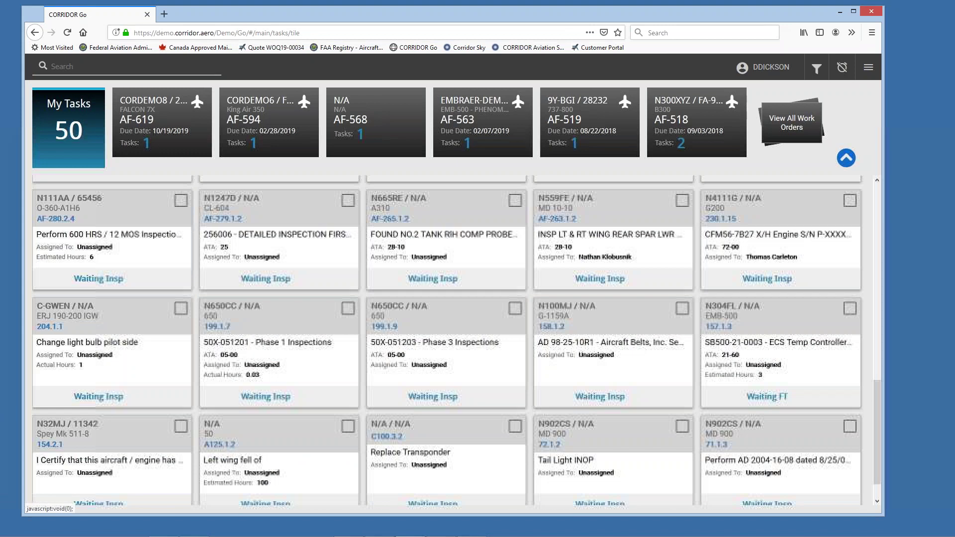
scroll(276, 238, up, 5)
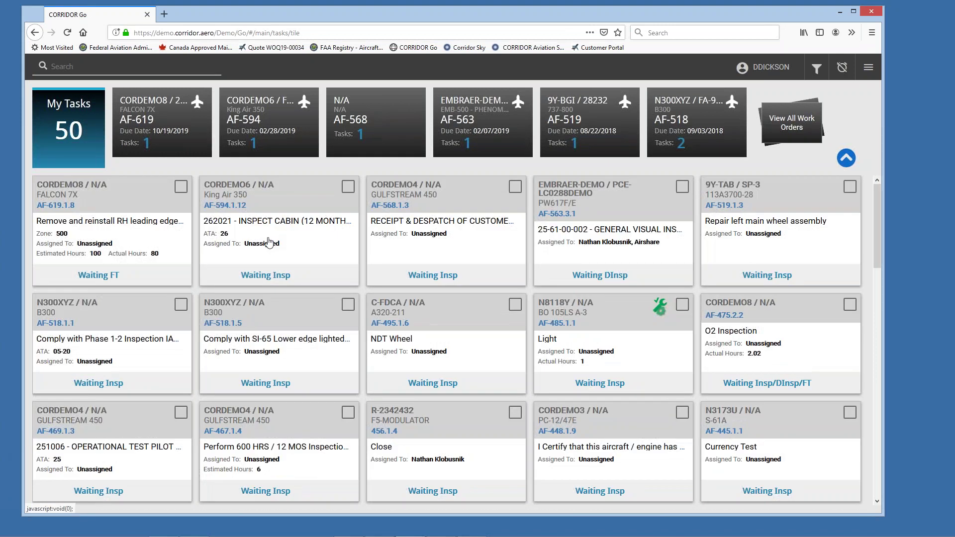
Step: Discard a reverted Regulatory and my-tasks filter change, then switch to the Assignments view
click(815, 76)
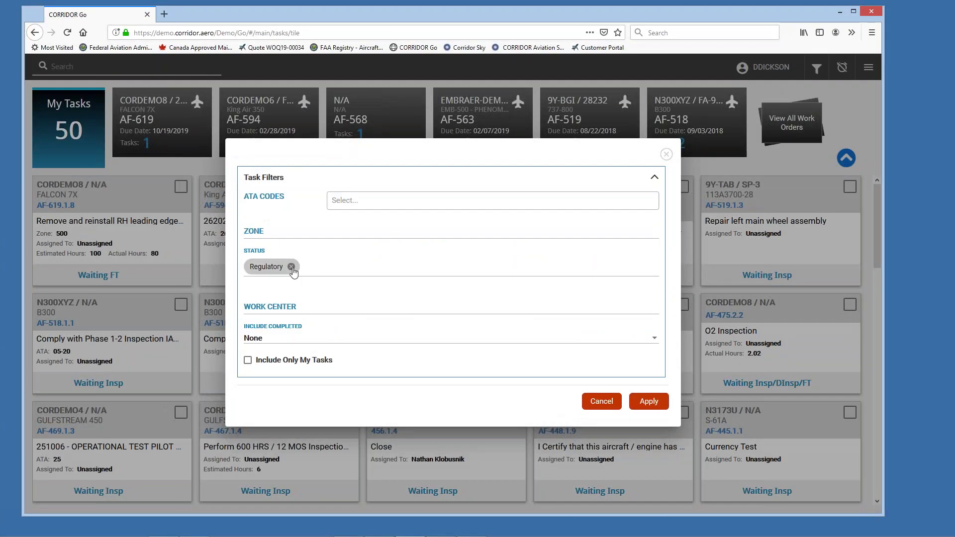
click(292, 267)
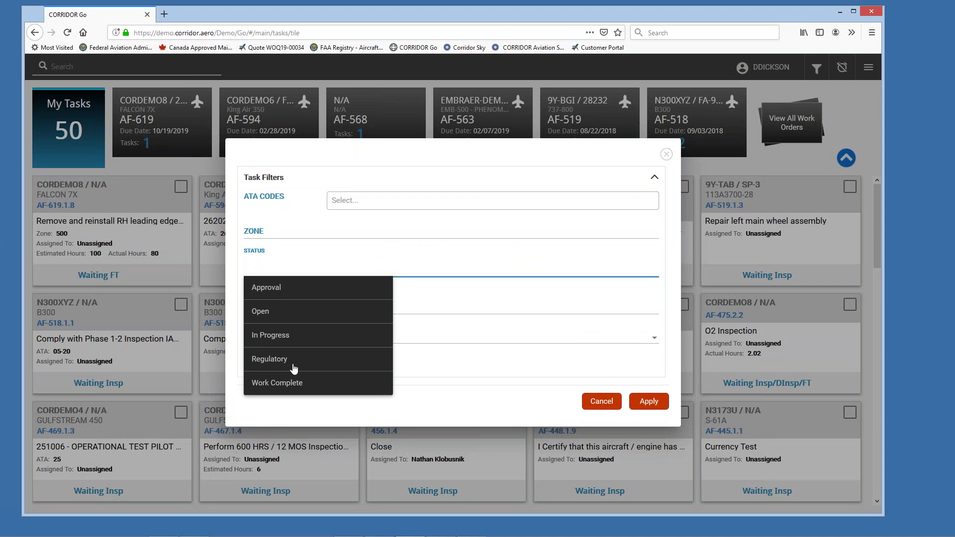
click(485, 408)
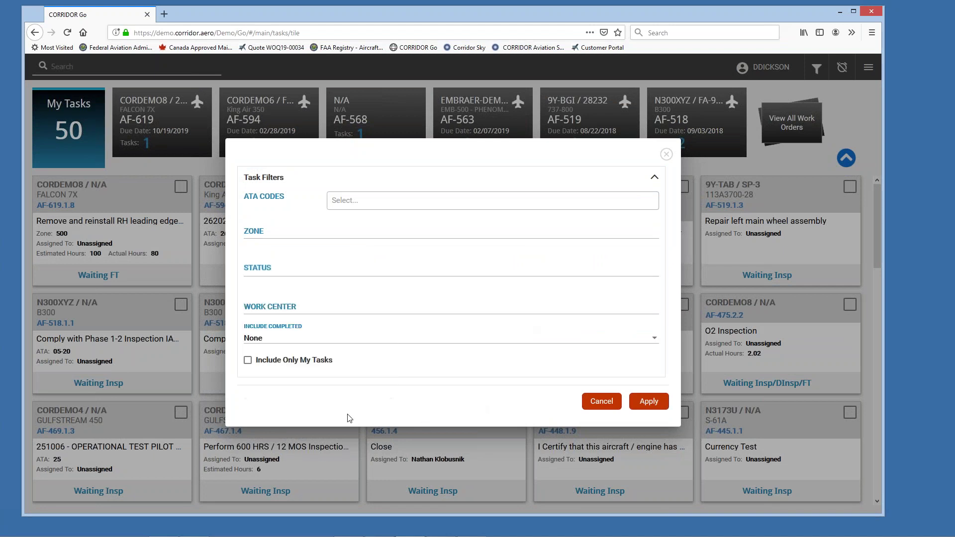
click(247, 361)
click(601, 403)
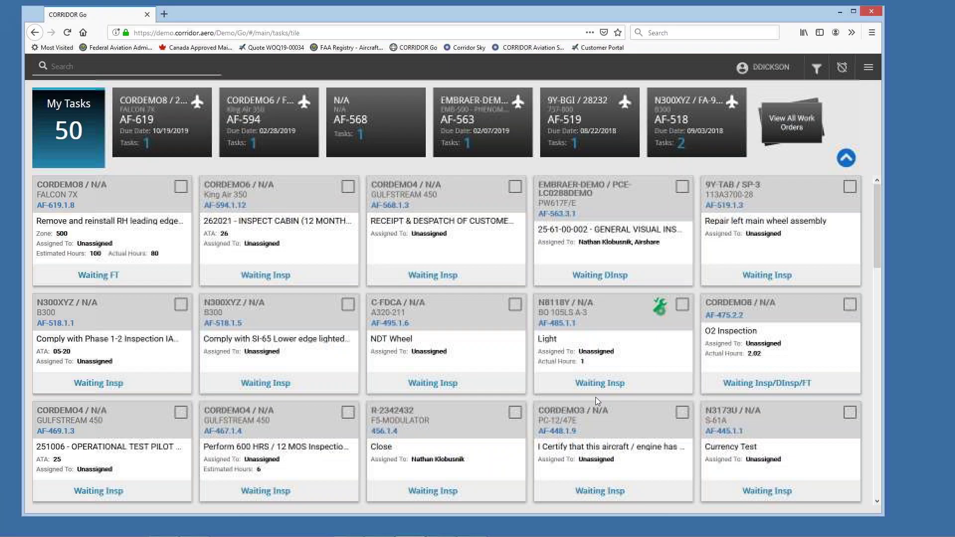
click(870, 69)
click(832, 117)
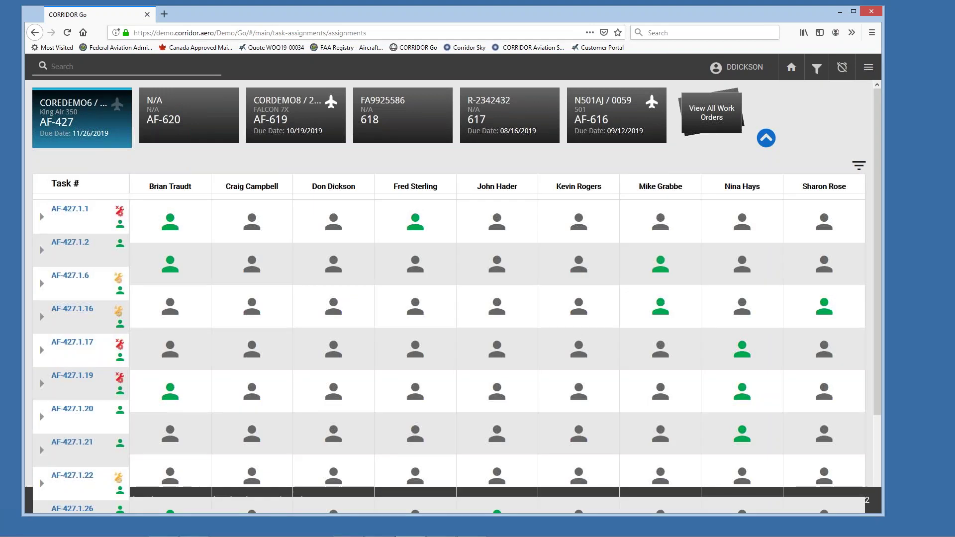
click(818, 68)
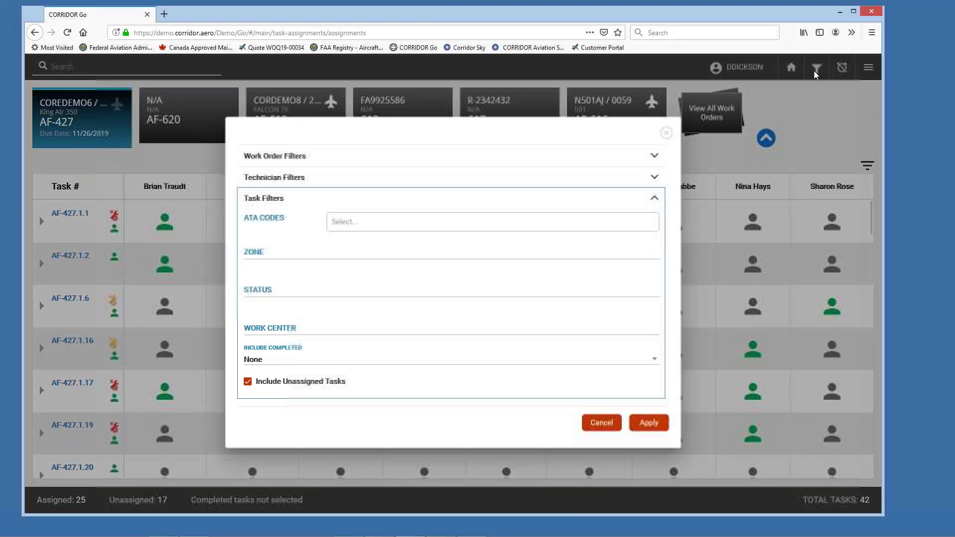
click(655, 156)
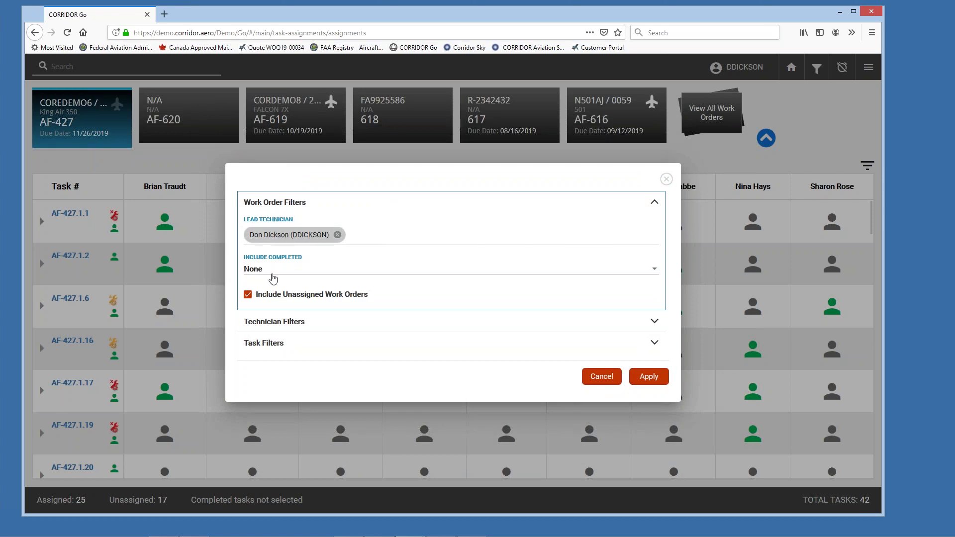
click(315, 325)
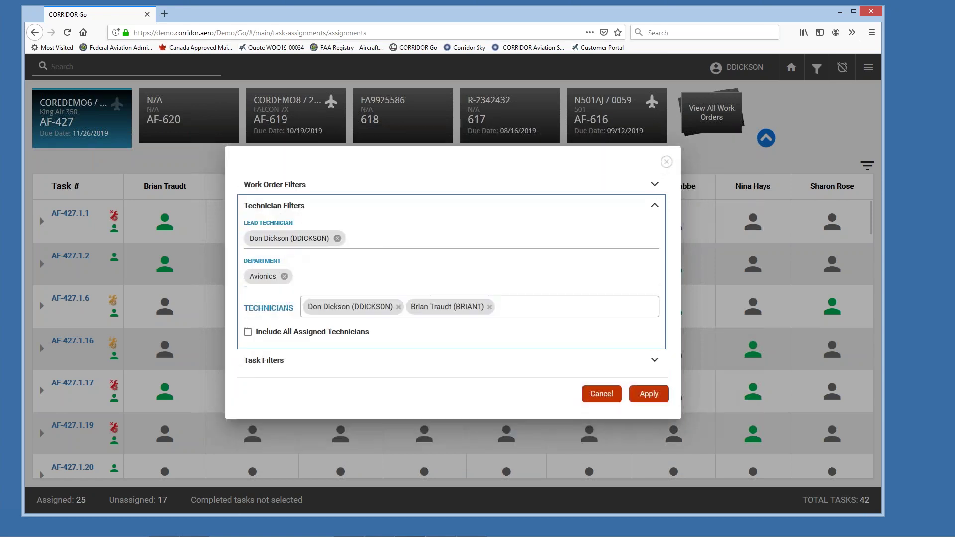
click(284, 276)
click(572, 336)
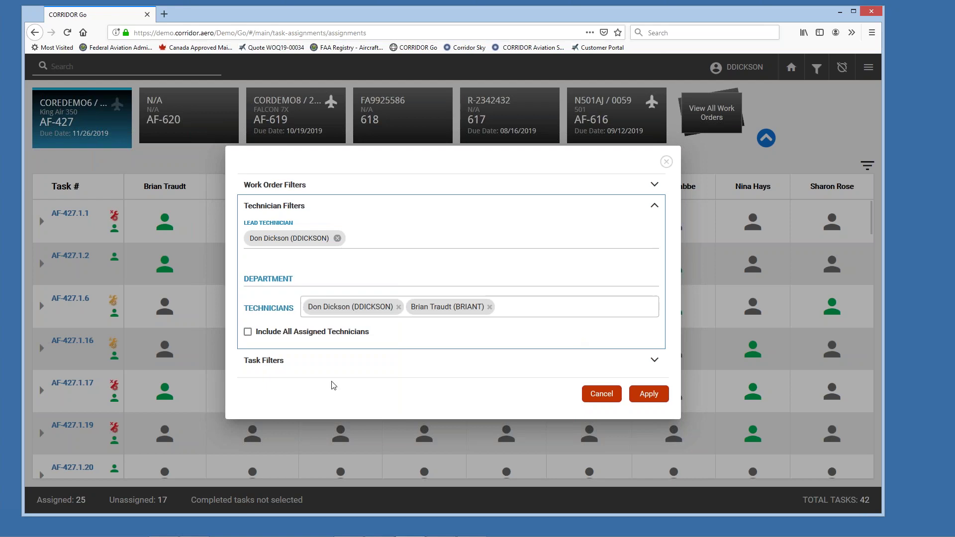
click(315, 360)
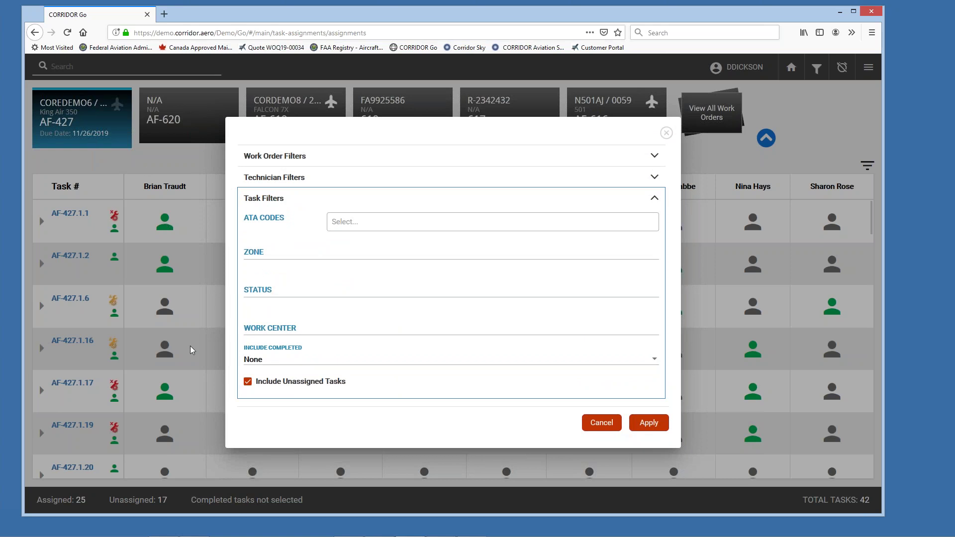
click(602, 427)
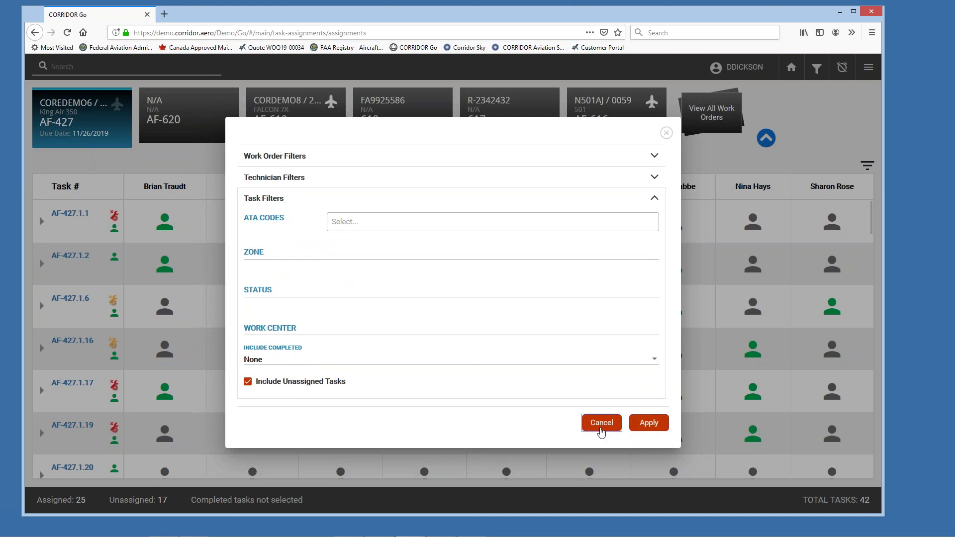
click(75, 66)
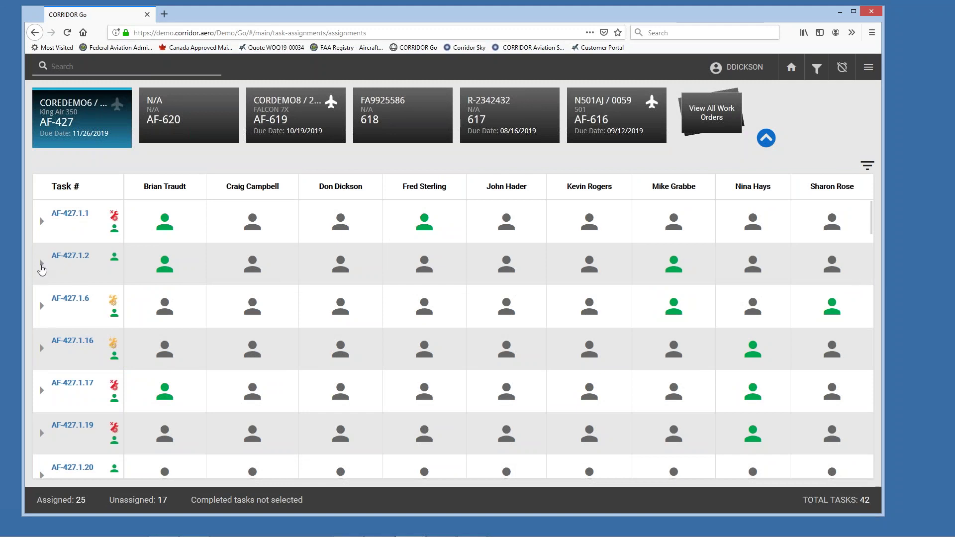
Step: Expand AF-427.1.2's Phase 4 inspection details and start the 'inspe' task search
click(42, 264)
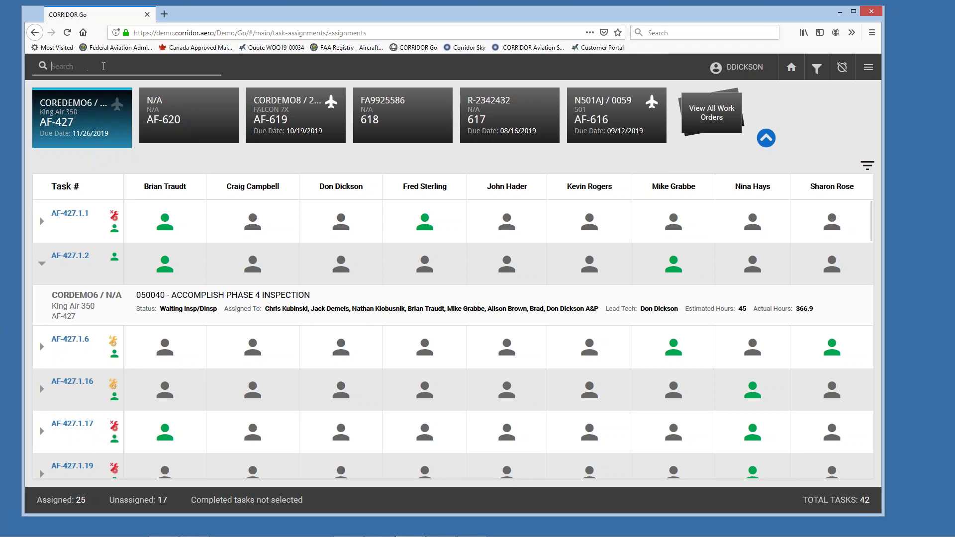
text(inspe)
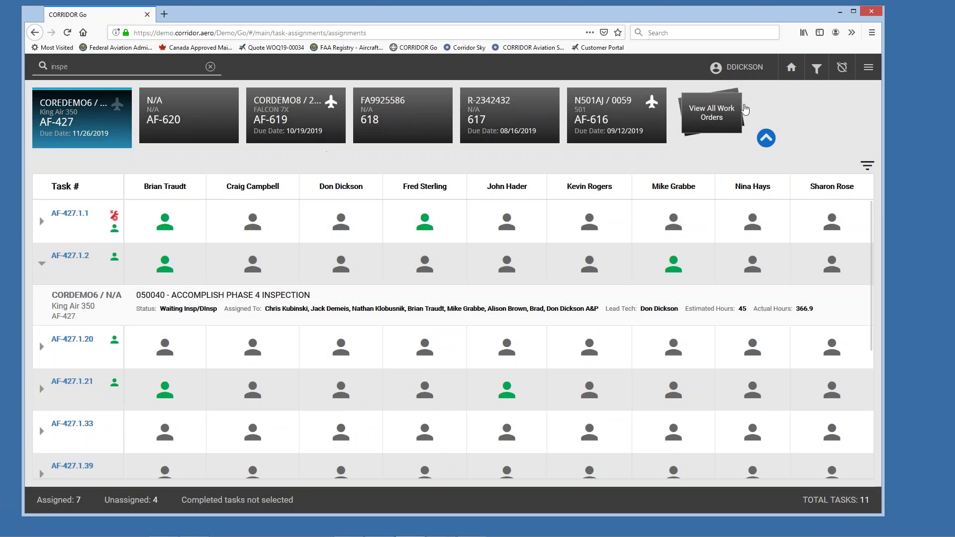
Step: In the work order picker, replace the '427' search with 'pc-12'
click(697, 113)
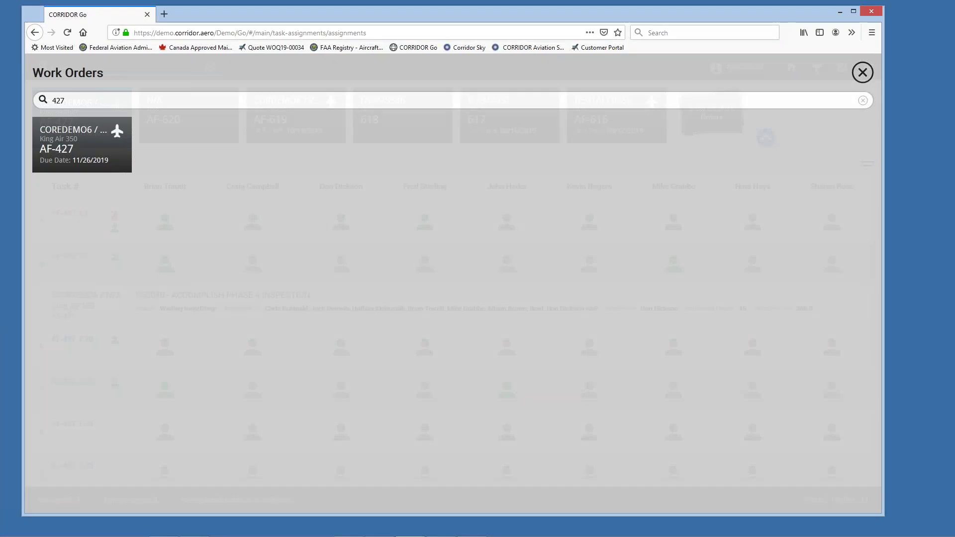
double_click(58, 100)
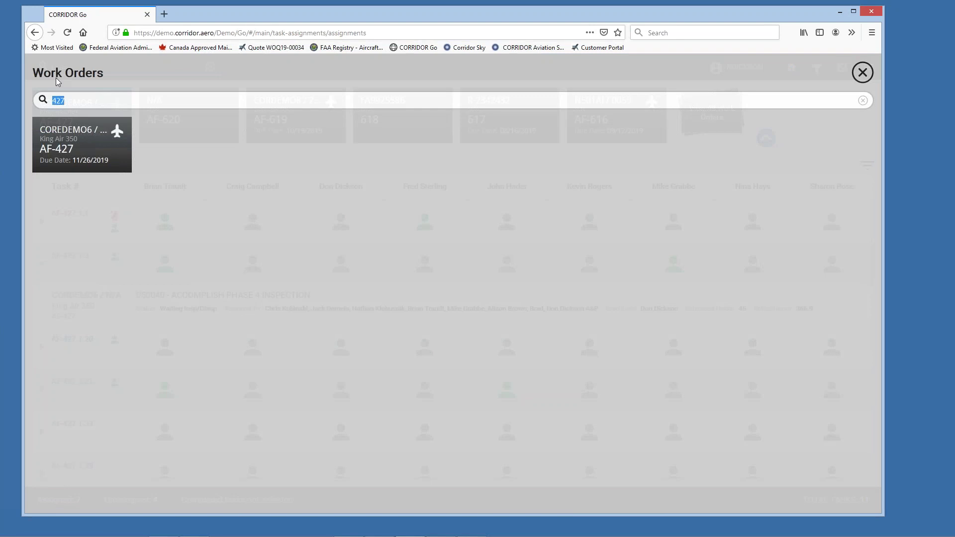
key(BackSpace)
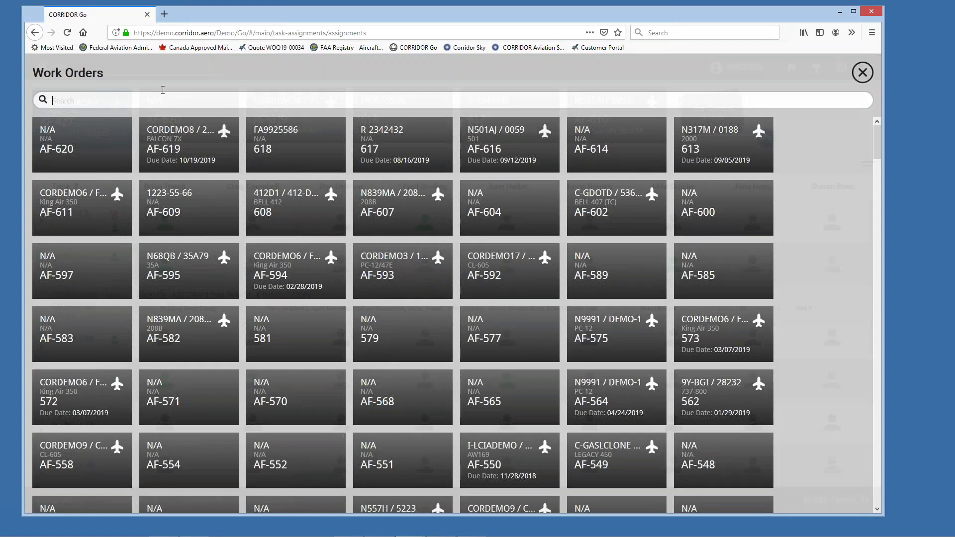
text(pc)
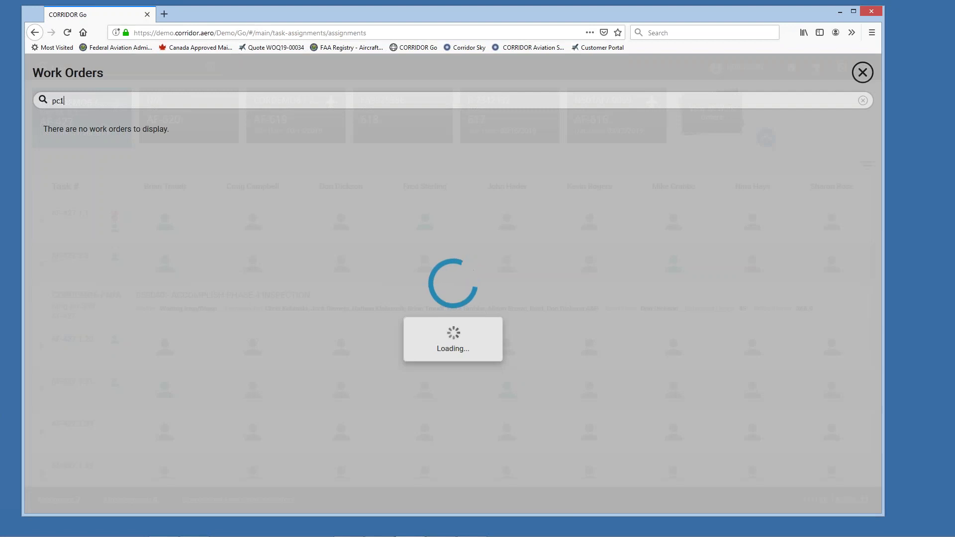
key(BackSpace)
text(-12)
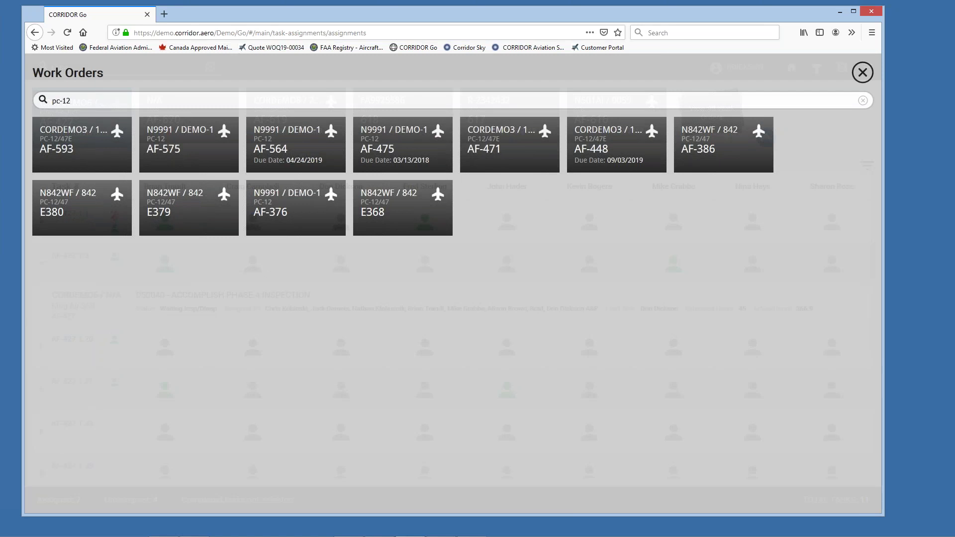
Step: Try the work order searches 'iter' and 'paint', then close the picker
key(BackSpace)
key(BackSpace)
key(BackSpace)
key(BackSpace)
text(j)
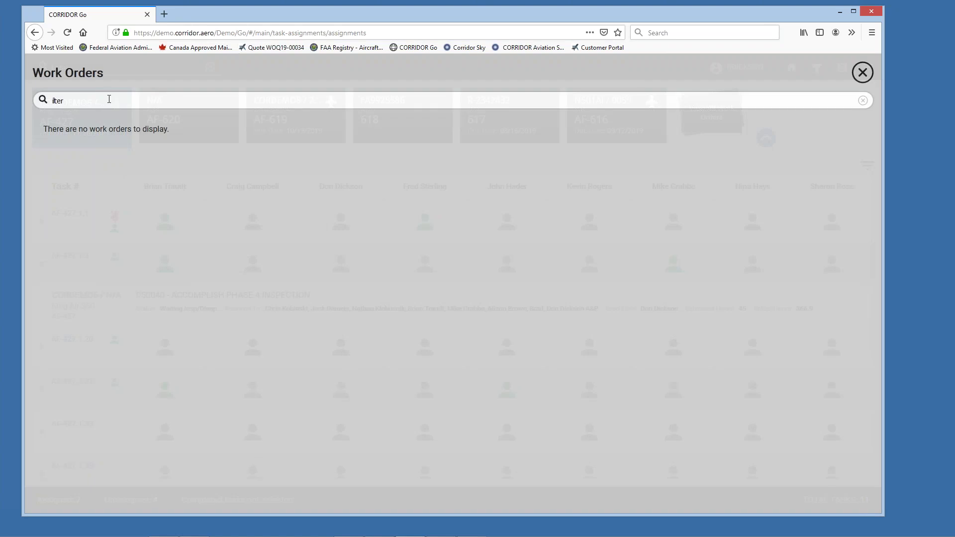
key(BackSpace)
key(BackSpace)
text(ter)
key(BackSpace)
key(BackSpace)
key(BackSpace)
text(pain)
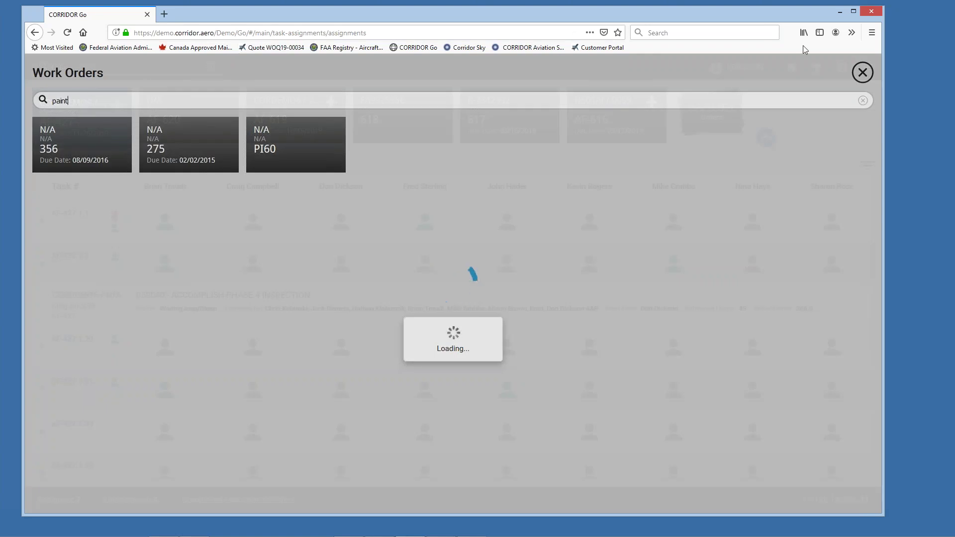
click(865, 74)
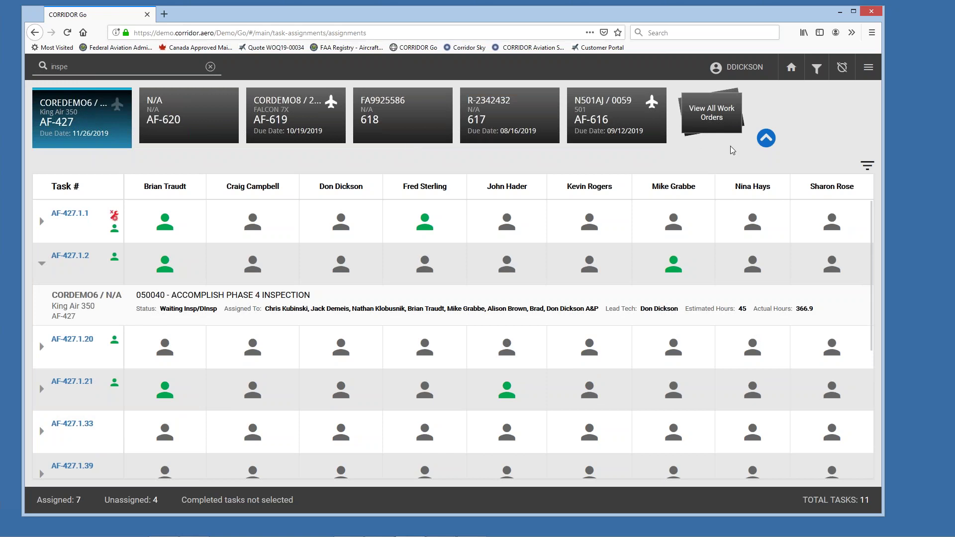
Step: Switch to the bulk-parts BOM view and select all seven parts on work order 613
click(869, 67)
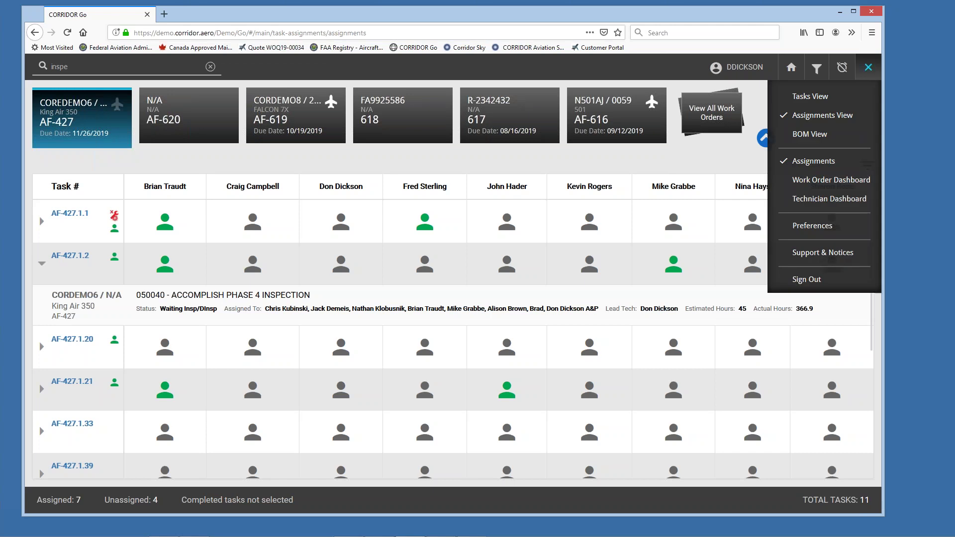
click(830, 138)
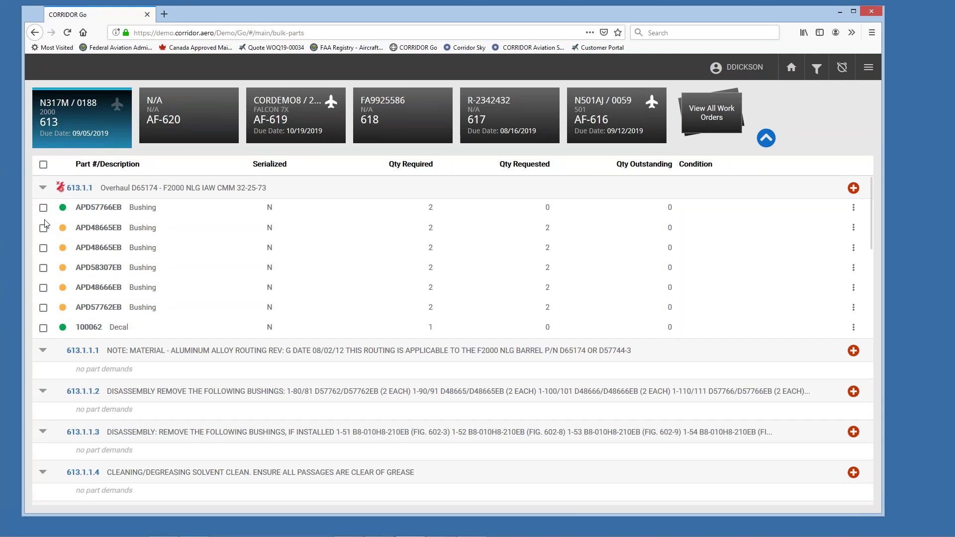
click(43, 165)
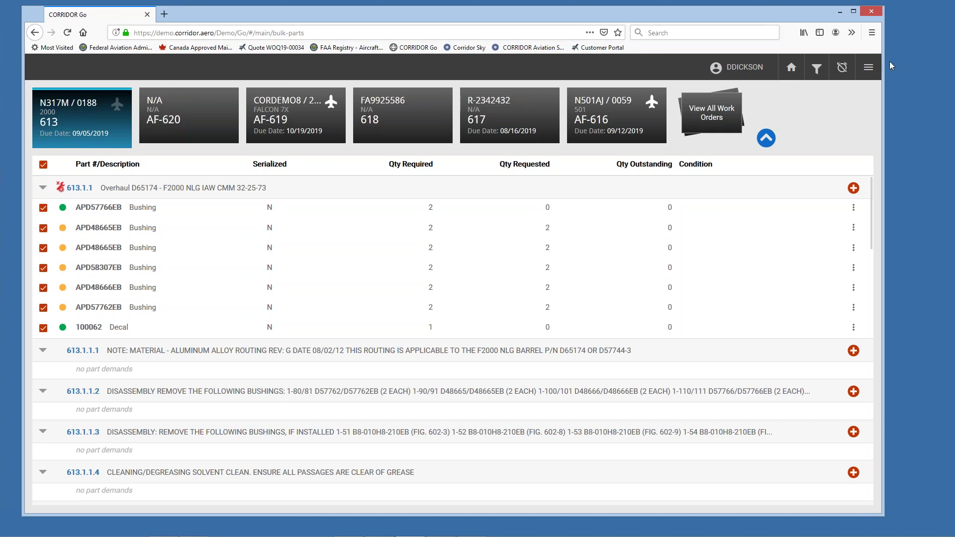
Step: Glance at the views and batch actions list, then bring the remote desktop session forward
click(865, 70)
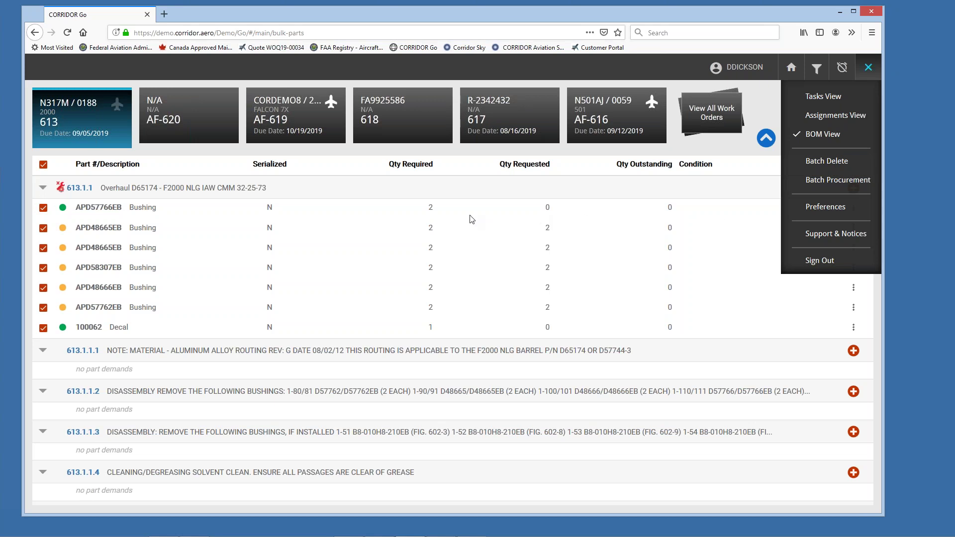
click(332, 169)
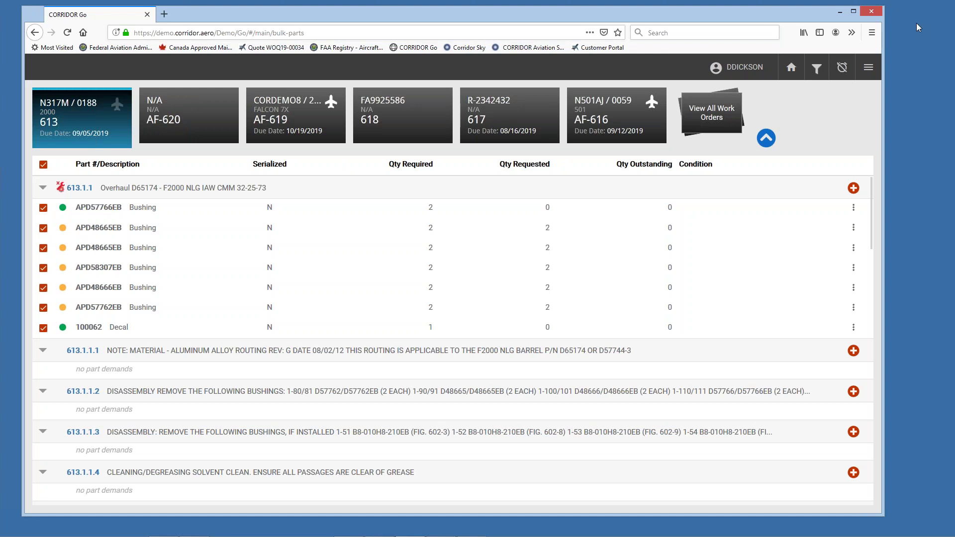
drag(0, 100, 427, 73)
Step: Launch CORRIDOR desktop, log in with the account password, then maximize and lower the Remote Desktop window
click(165, 144)
double_click(164, 145)
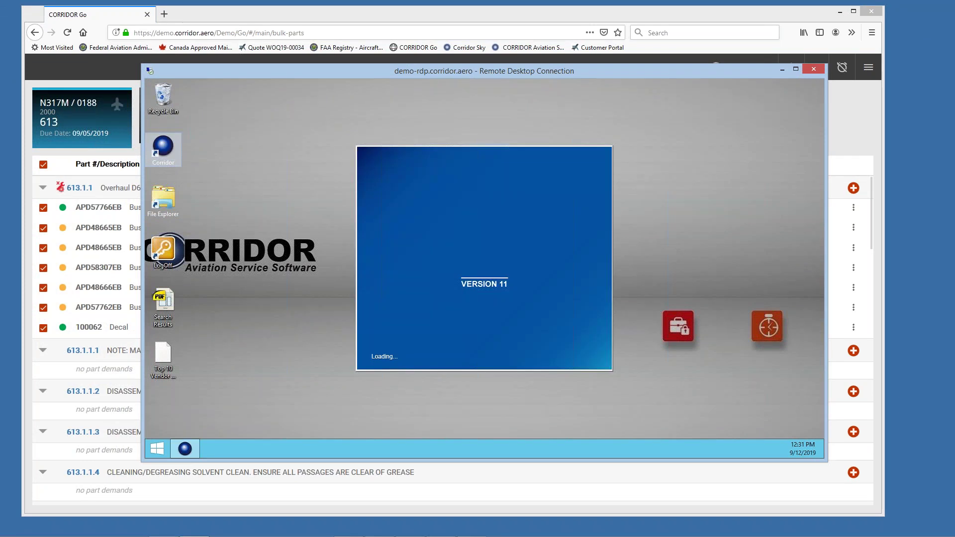
text(**)
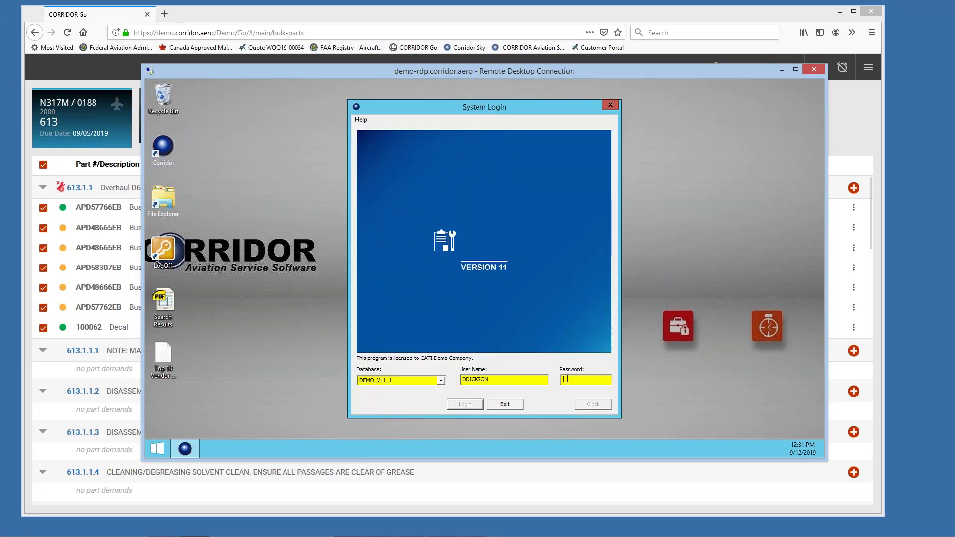
text(******)
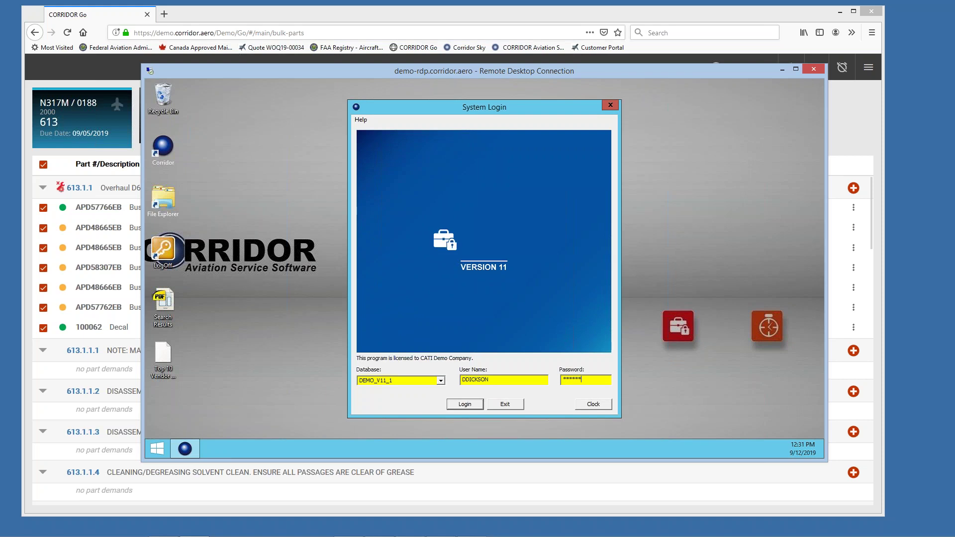
key(Return)
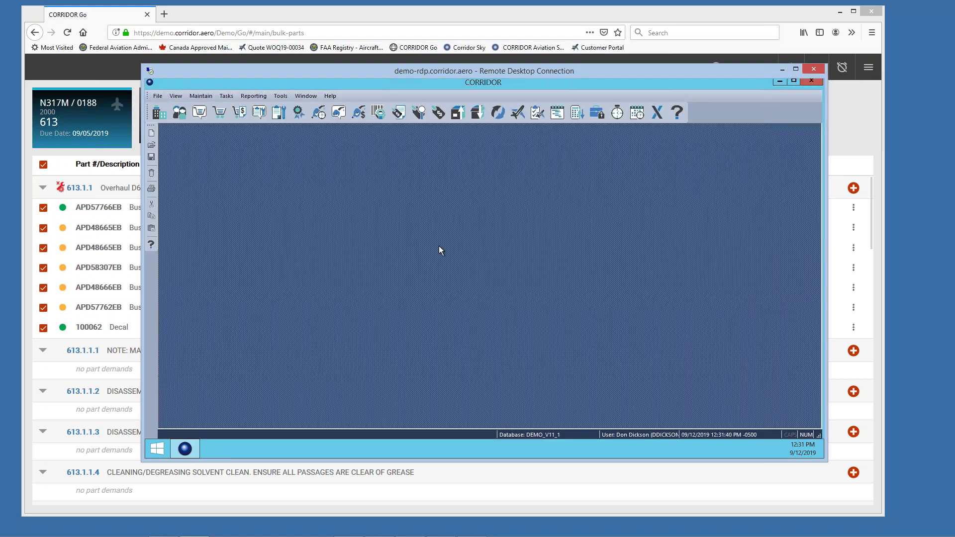
click(795, 70)
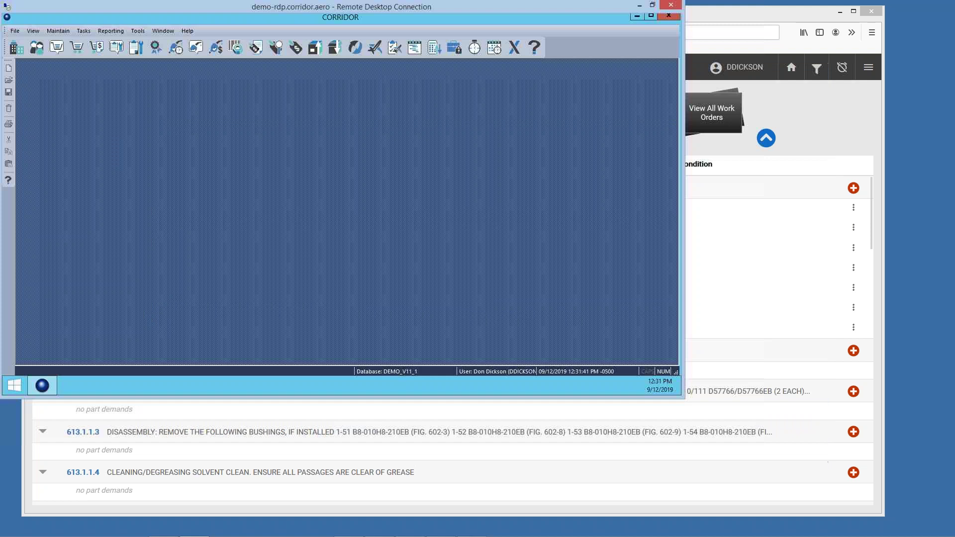
drag(450, 3, 472, 70)
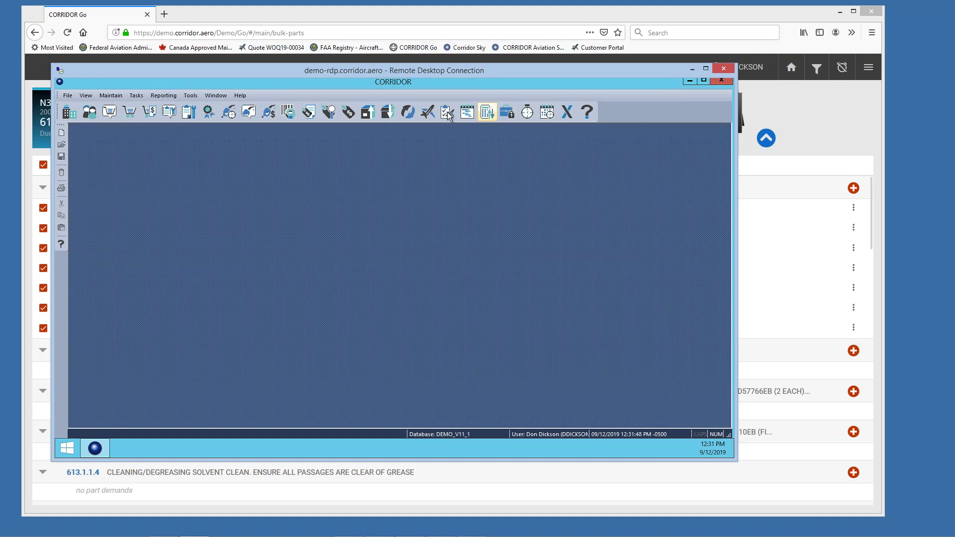
Step: Open the User Manager from Tools > Administrative
click(195, 94)
mouse_move(193, 107)
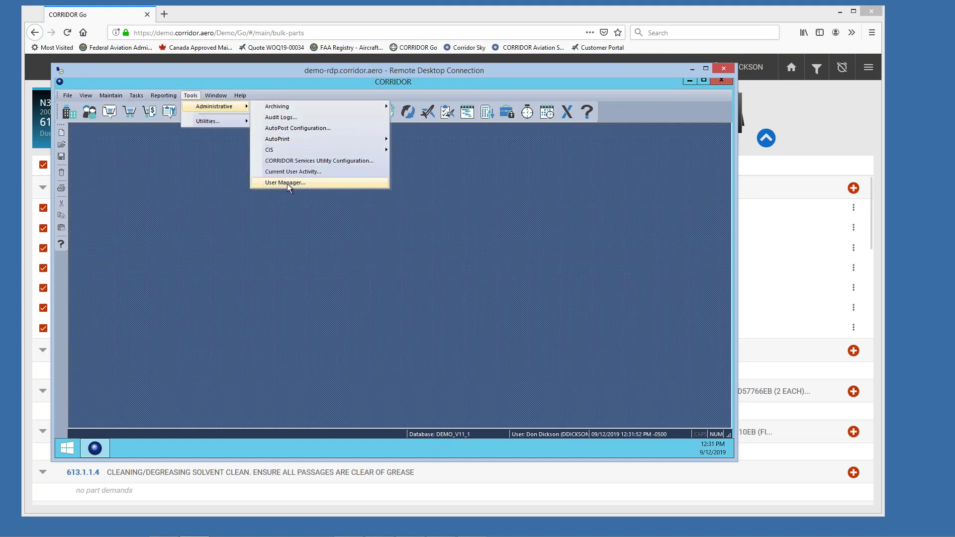
click(287, 183)
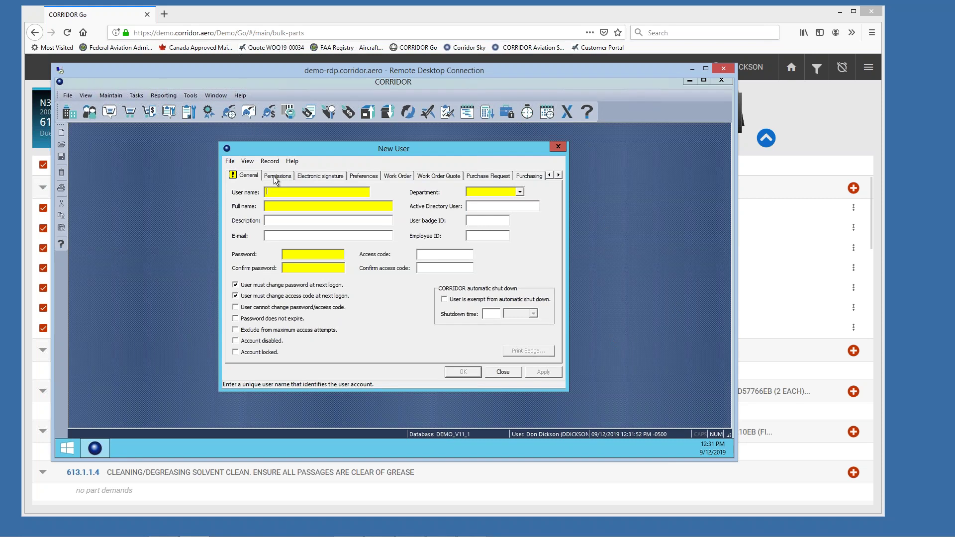
Step: Open an existing user record by searching full name 'd' and choosing the matching user
click(230, 162)
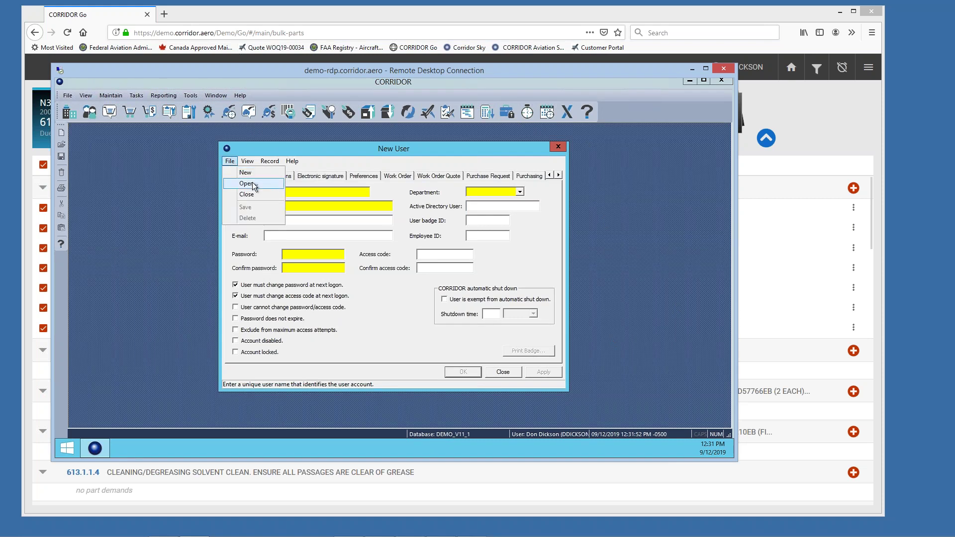
click(279, 180)
text(d)
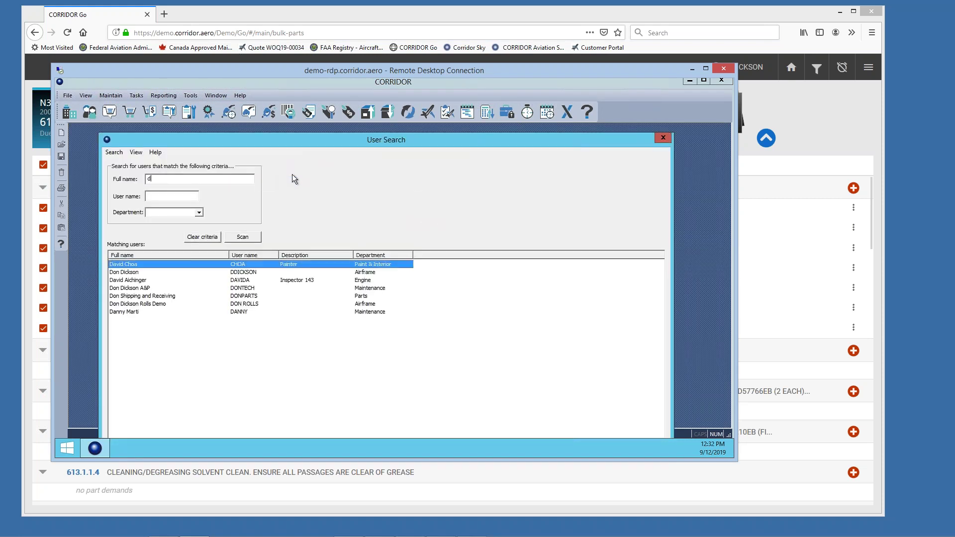
double_click(135, 274)
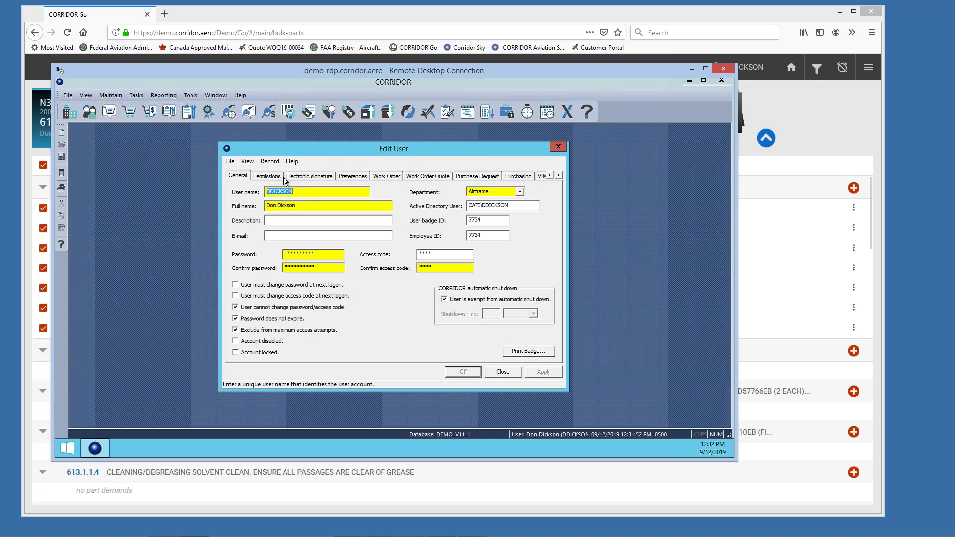
Step: On the Planning and Scheduling tab, designate the user as a team lead and apply
click(387, 177)
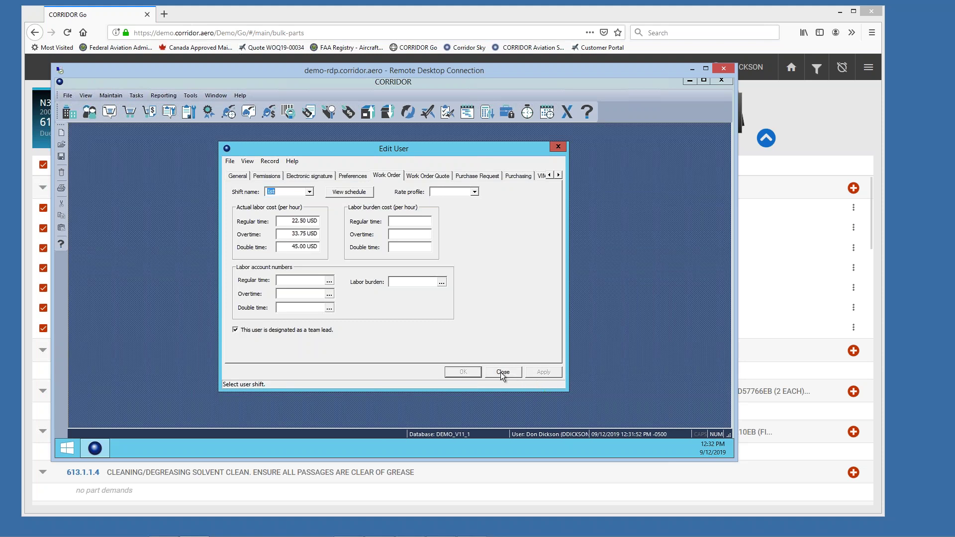
click(559, 175)
click(559, 175)
click(559, 175)
click(549, 175)
click(549, 175)
click(549, 175)
click(549, 175)
click(559, 175)
click(559, 175)
click(559, 175)
click(559, 175)
click(559, 175)
click(559, 176)
click(559, 176)
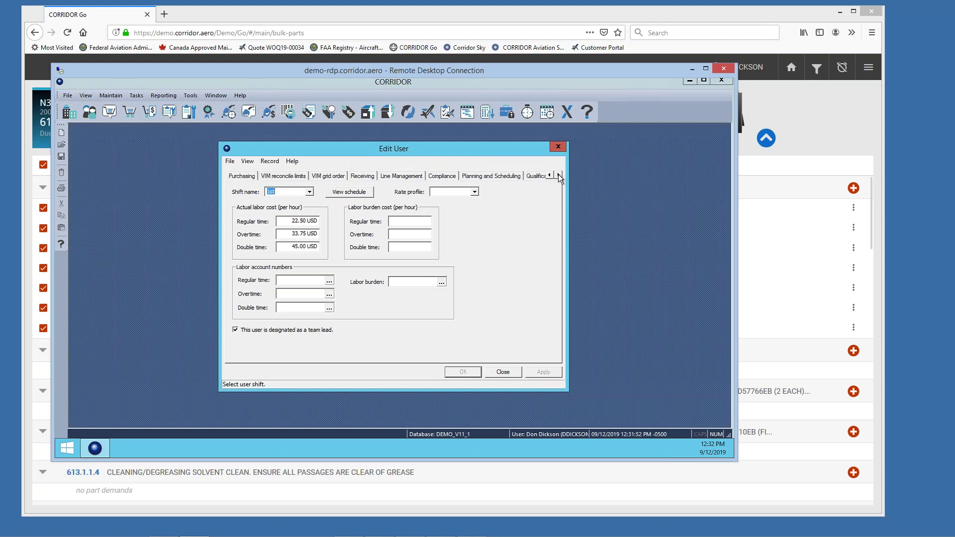
click(505, 175)
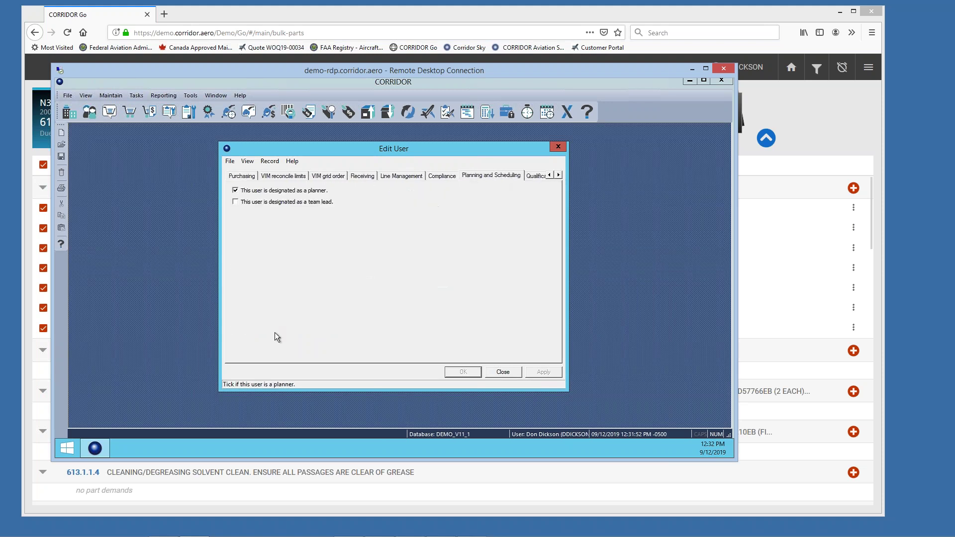
click(235, 202)
click(543, 373)
Step: Scroll the settings tabs back to the user's general account details
click(549, 174)
click(550, 175)
click(549, 175)
click(549, 175)
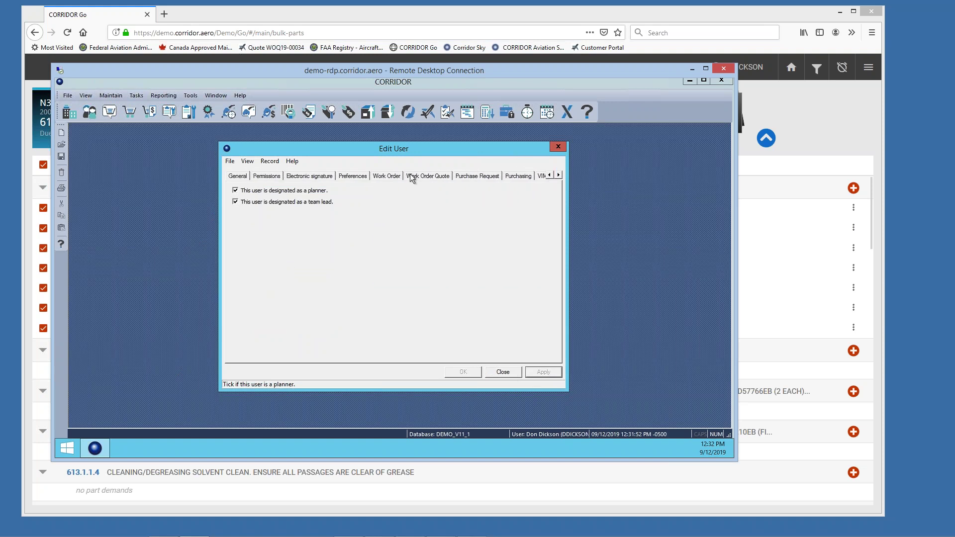
click(241, 177)
Step: Show the Work Order category in the user's Permissions tab
click(272, 177)
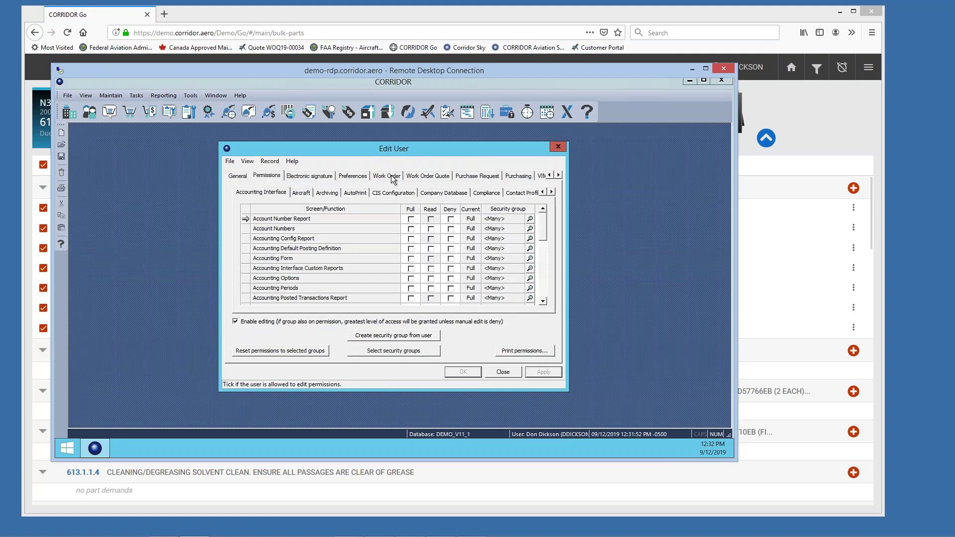
click(552, 192)
click(551, 192)
click(551, 192)
click(552, 192)
click(551, 192)
click(552, 192)
click(552, 192)
click(551, 192)
click(551, 192)
click(551, 192)
click(551, 192)
click(552, 192)
click(551, 192)
click(551, 192)
click(551, 192)
click(551, 193)
click(552, 192)
click(452, 194)
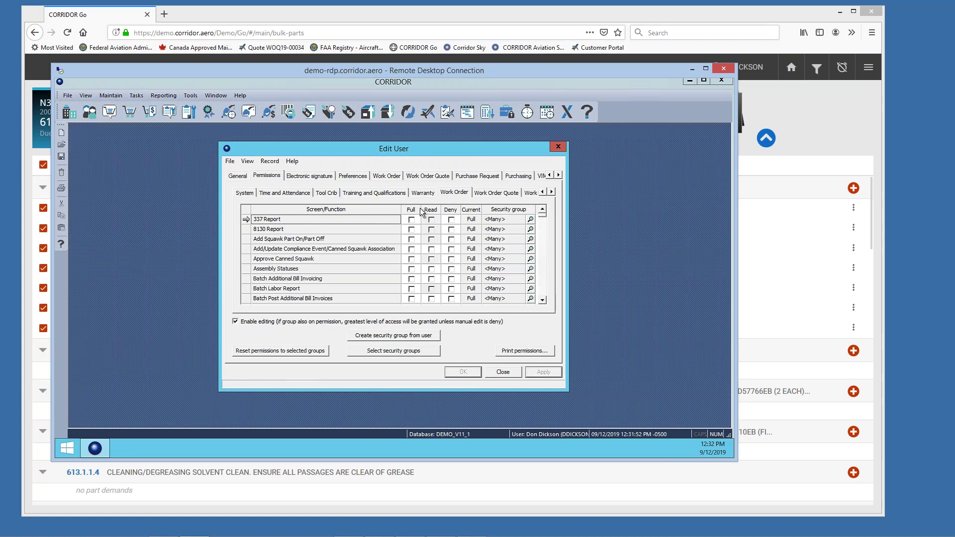
Step: Select the Mobile Labor permission, then close the user record and minimize Remote Desktop
click(543, 300)
click(543, 300)
click(543, 300)
click(543, 300)
click(543, 300)
click(543, 300)
click(542, 300)
click(543, 300)
click(543, 300)
click(542, 300)
click(543, 300)
click(543, 300)
click(543, 300)
click(543, 300)
click(543, 300)
click(542, 300)
click(543, 301)
click(543, 301)
click(543, 300)
click(543, 300)
click(542, 300)
click(543, 300)
click(543, 300)
click(543, 300)
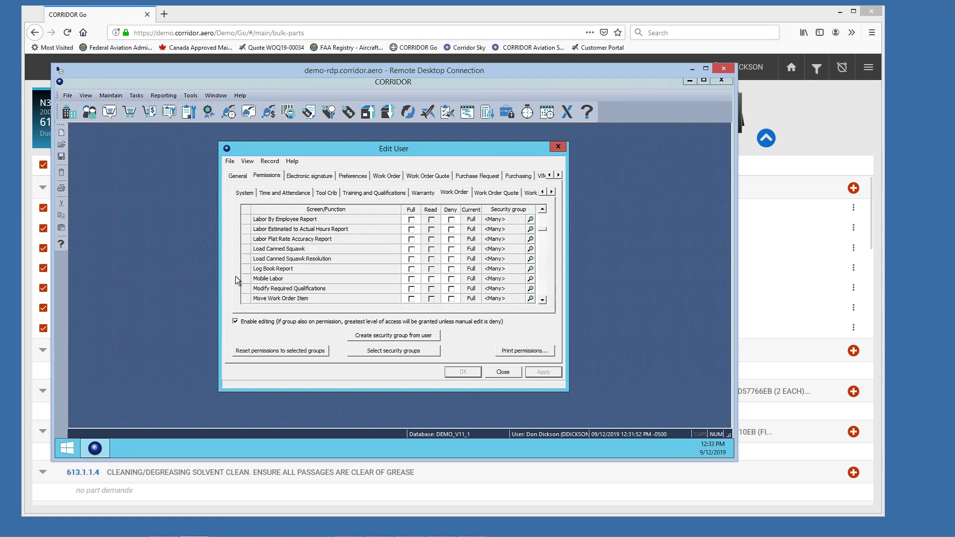
click(390, 281)
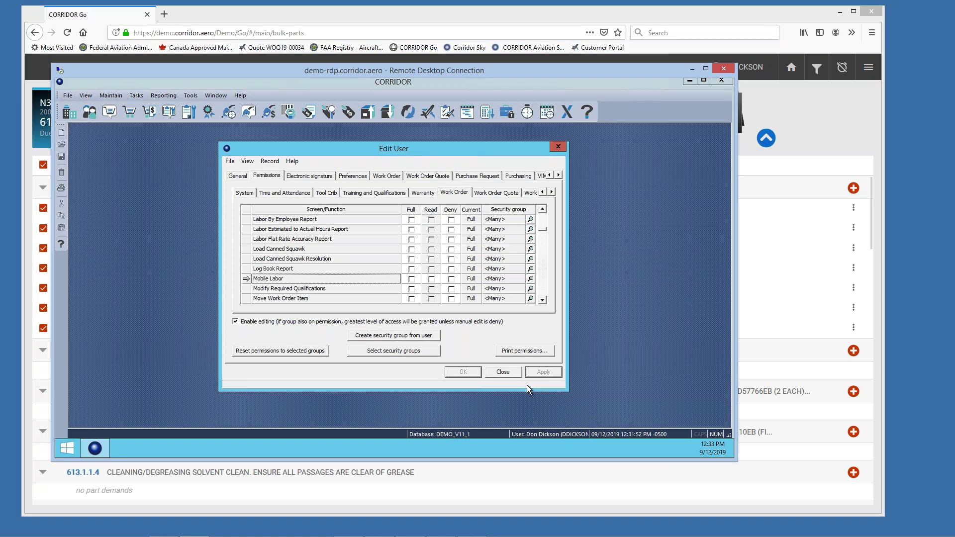
click(508, 372)
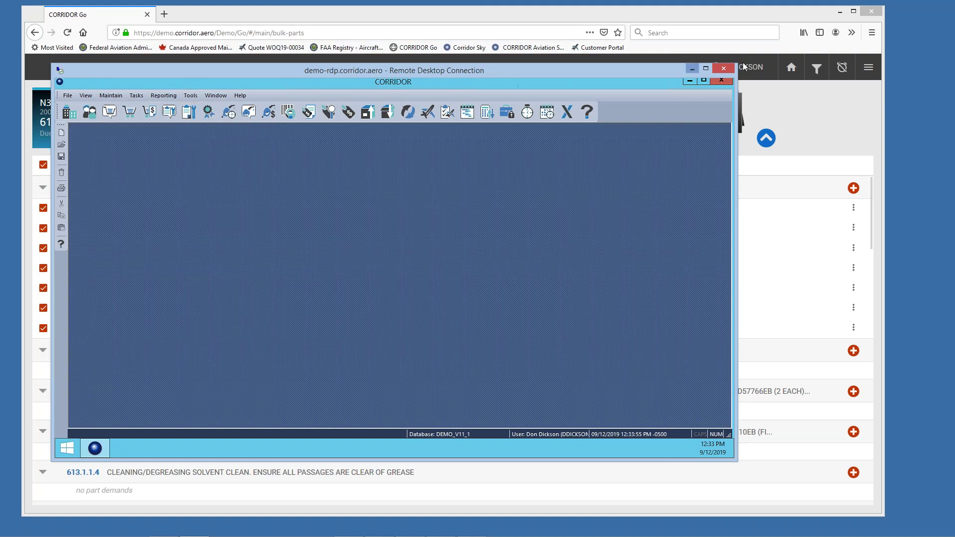
click(693, 69)
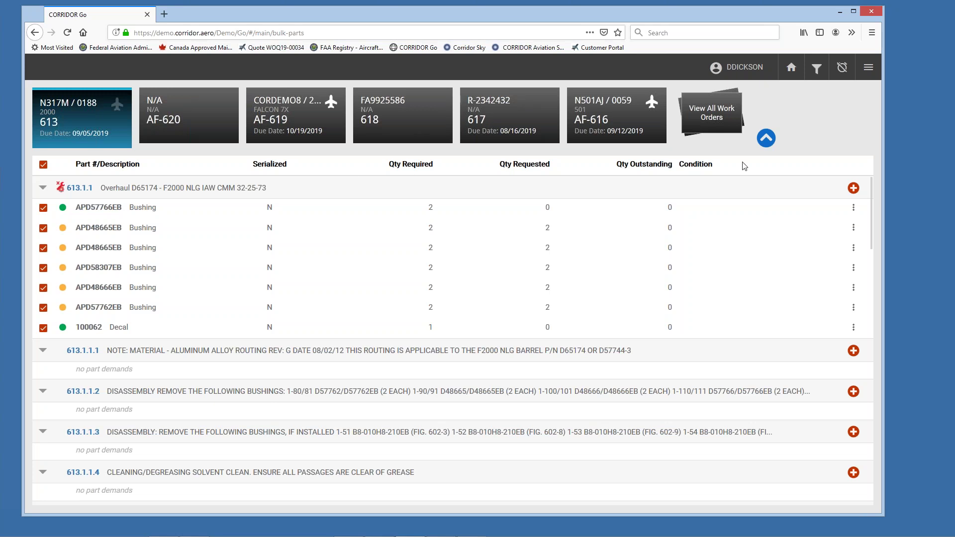
Step: Open CORRIDOR Go's user options menu from the bulk-parts page
click(866, 73)
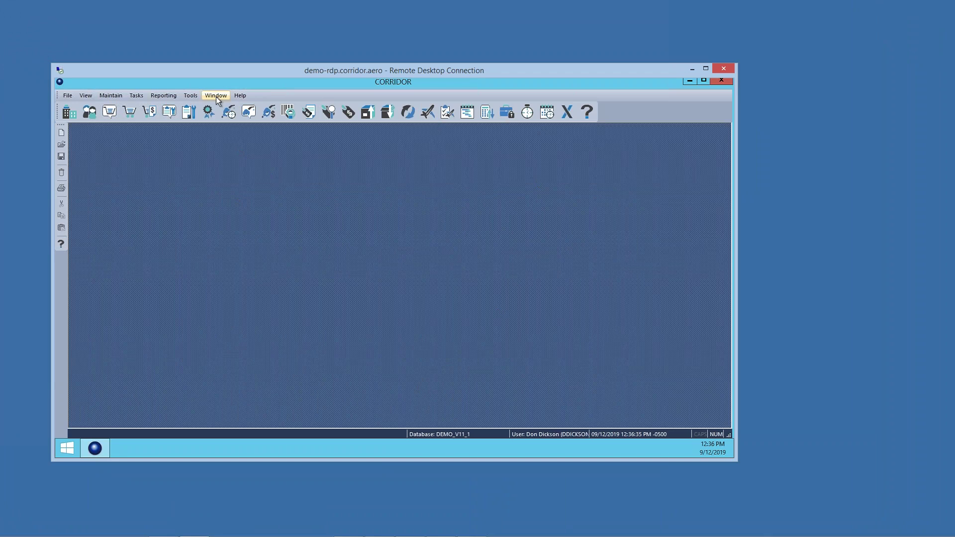
Step: In User Manager, search 'do' and open the matching user's Edit User record
click(190, 96)
mouse_move(222, 109)
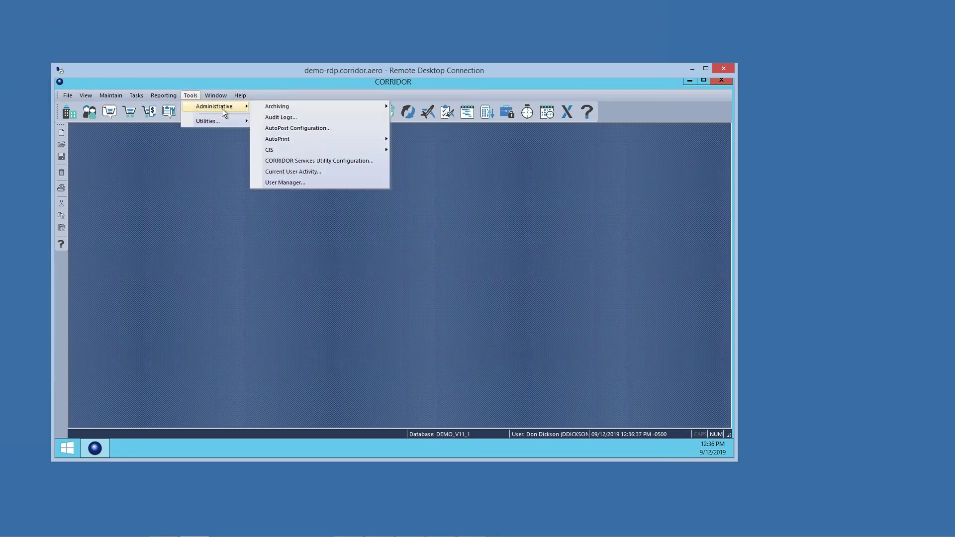
click(294, 182)
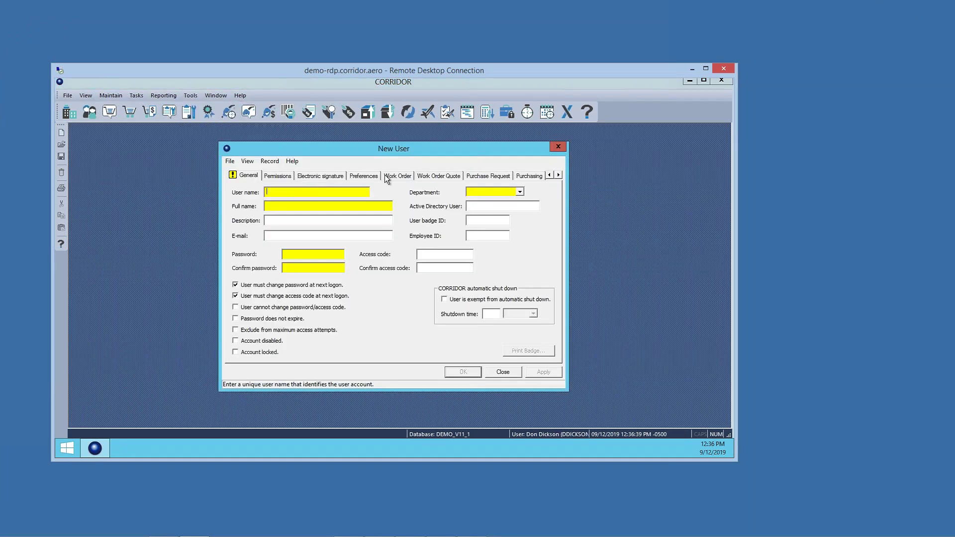
click(229, 161)
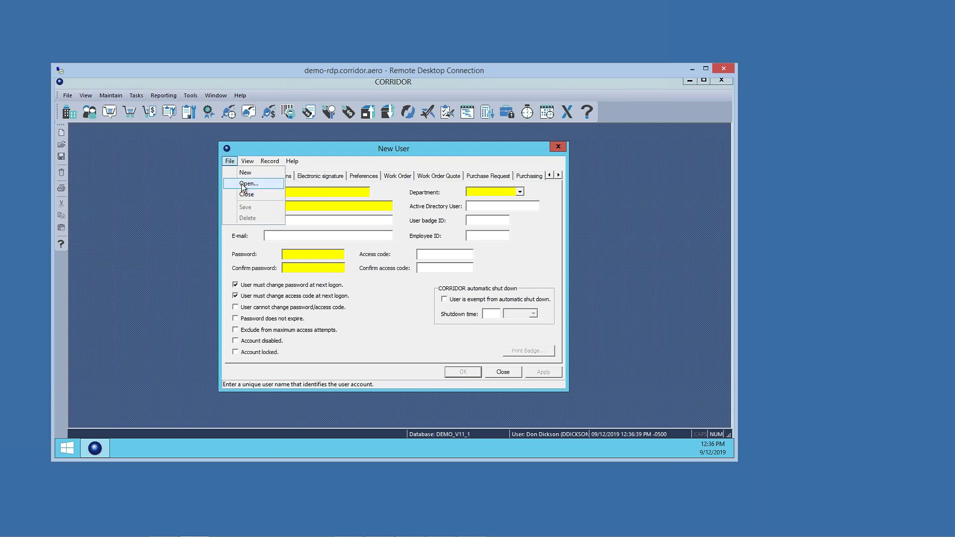
click(243, 186)
text(do)
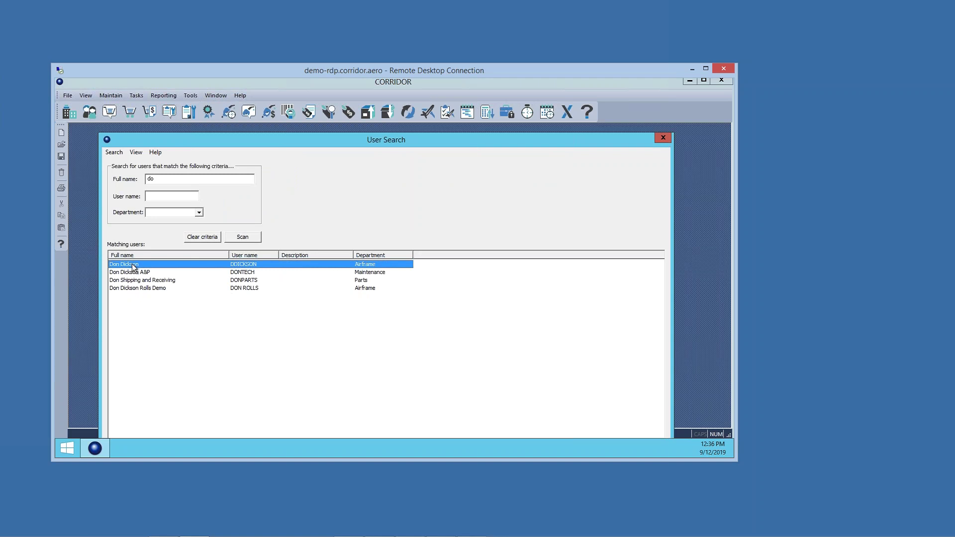
double_click(129, 264)
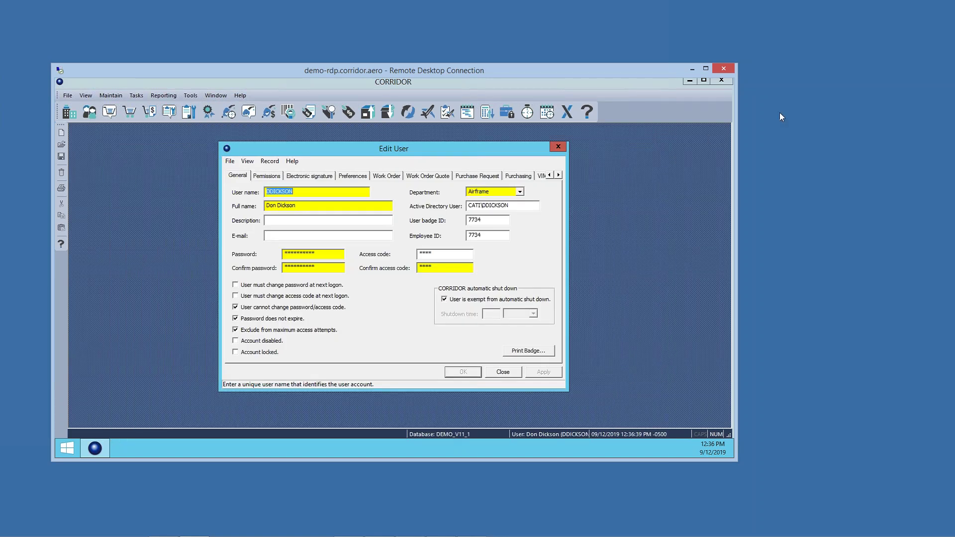
Step: Remove the user's automatic-shutdown exemption and set the shutdown time to 10 minutes
click(443, 299)
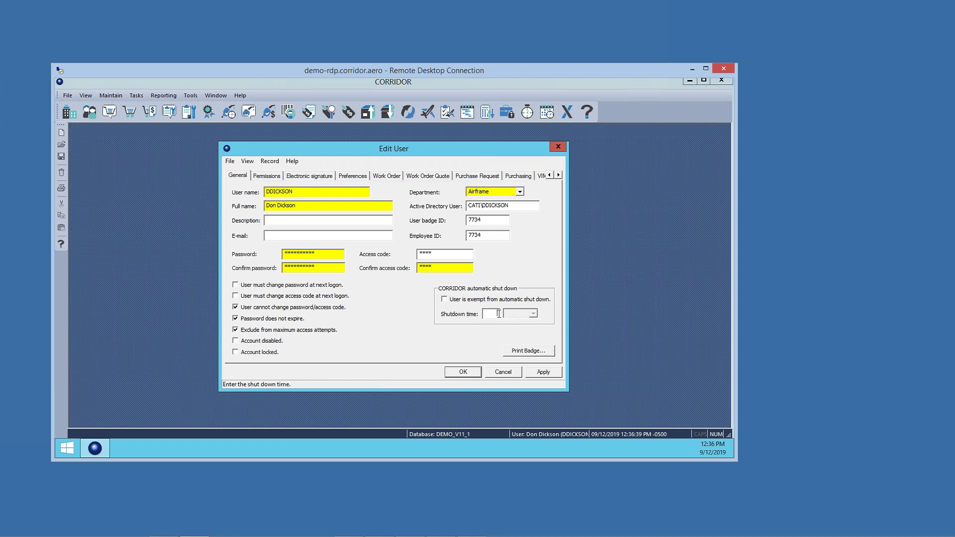
text(2)
click(533, 314)
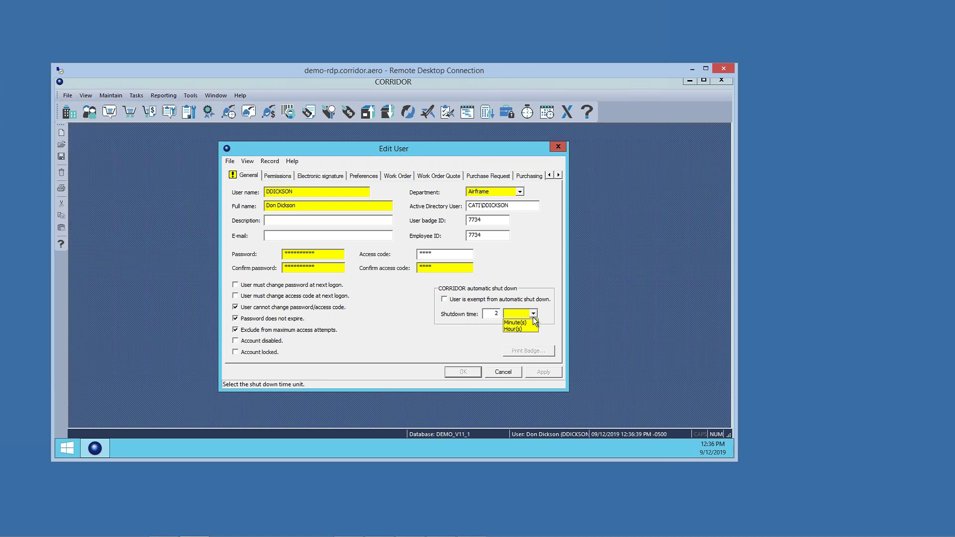
click(531, 324)
click(502, 313)
text(10)
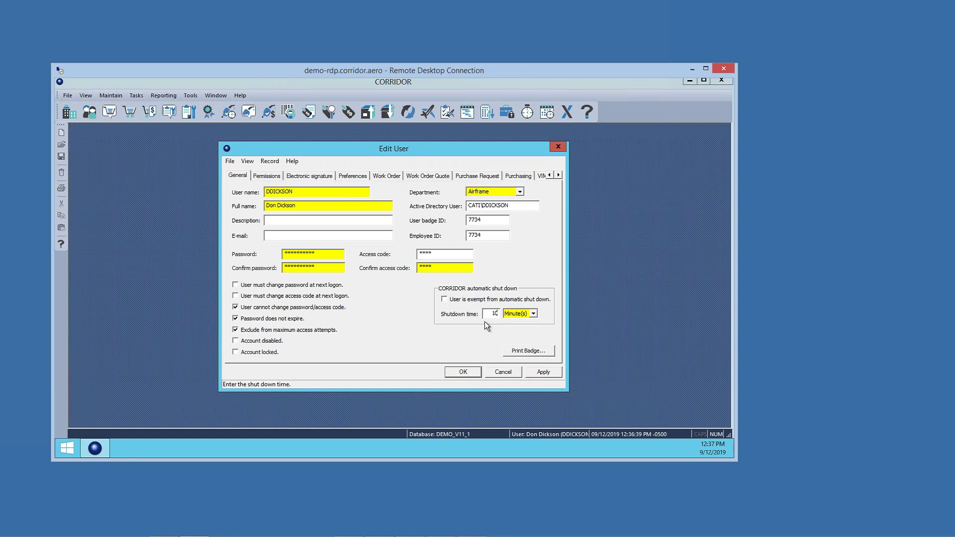
Step: Make the user exempt from automatic shutdown again
click(444, 300)
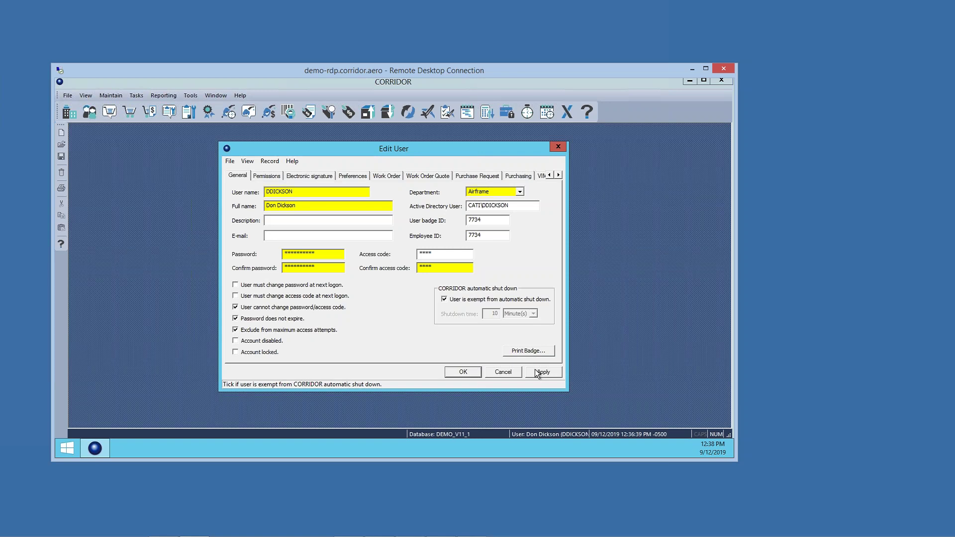
mouse_move(169, 532)
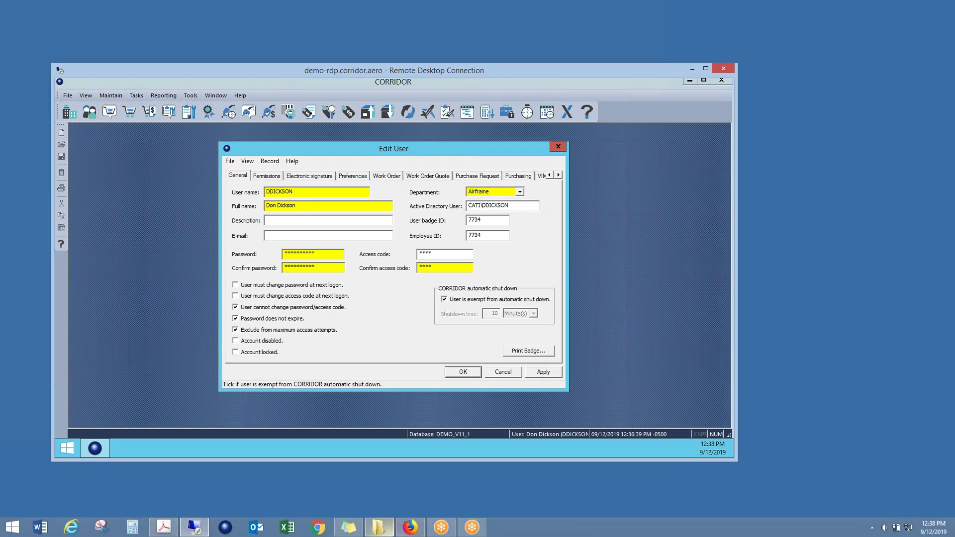
Step: Bring the CORRIDOR Go browser forward, shift its window, and sign out via the user menu
mouse_move(410, 528)
click(378, 487)
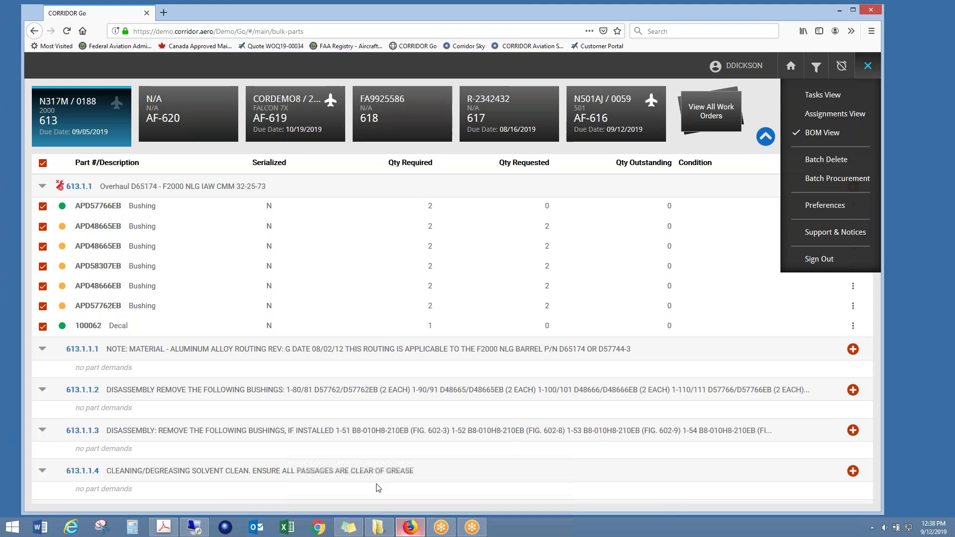
drag(644, 17, 699, 14)
click(923, 61)
click(921, 65)
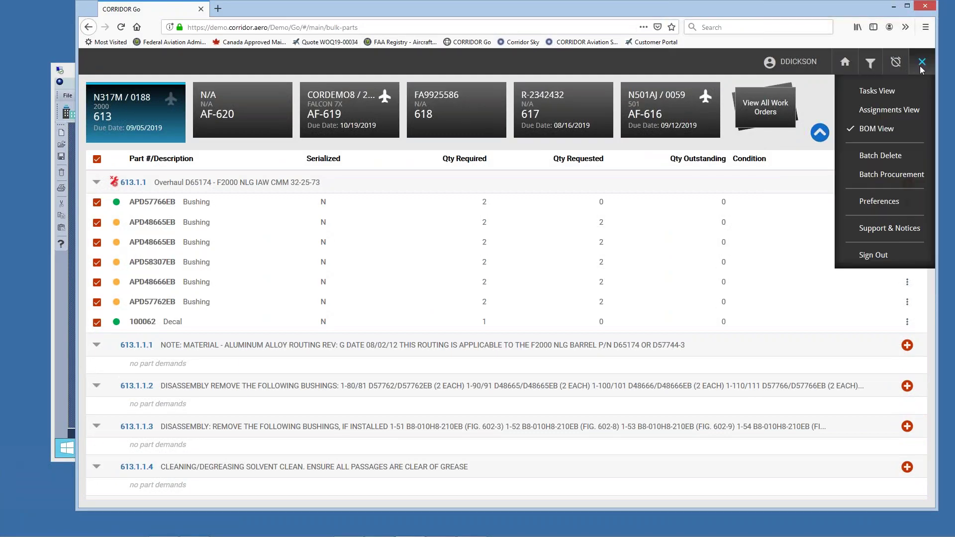
click(867, 255)
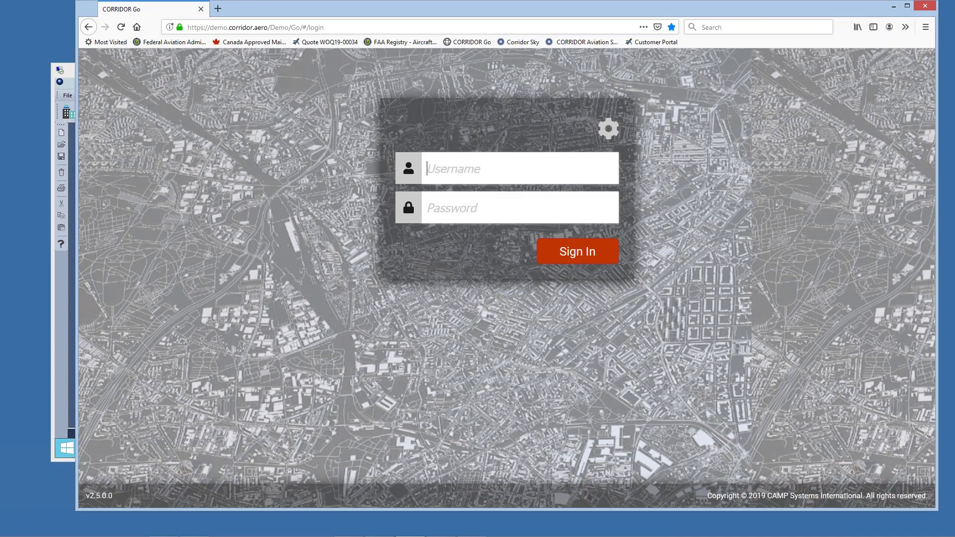
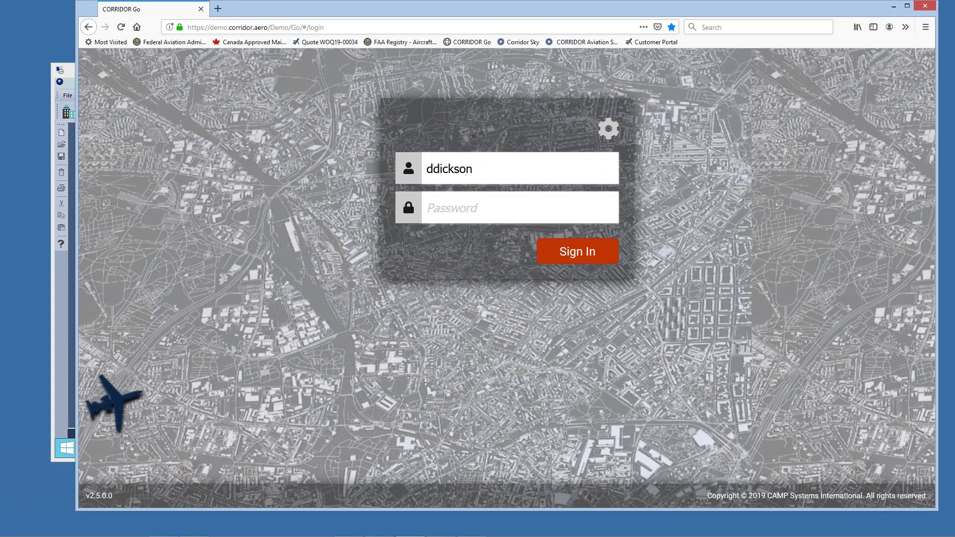
Step: Sign back in with the username and password, then clock in
key(Tab)
text(•••)
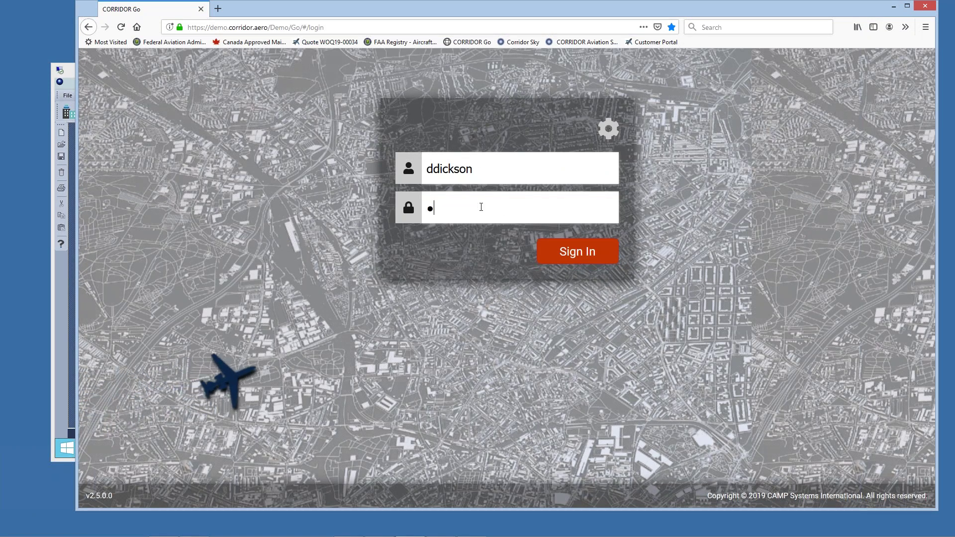
text(•••••)
key(Return)
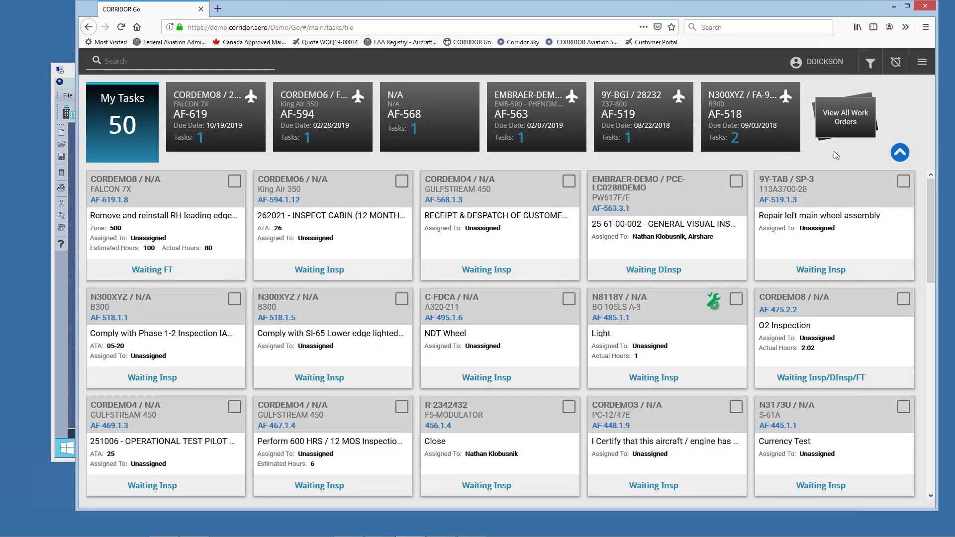
click(896, 62)
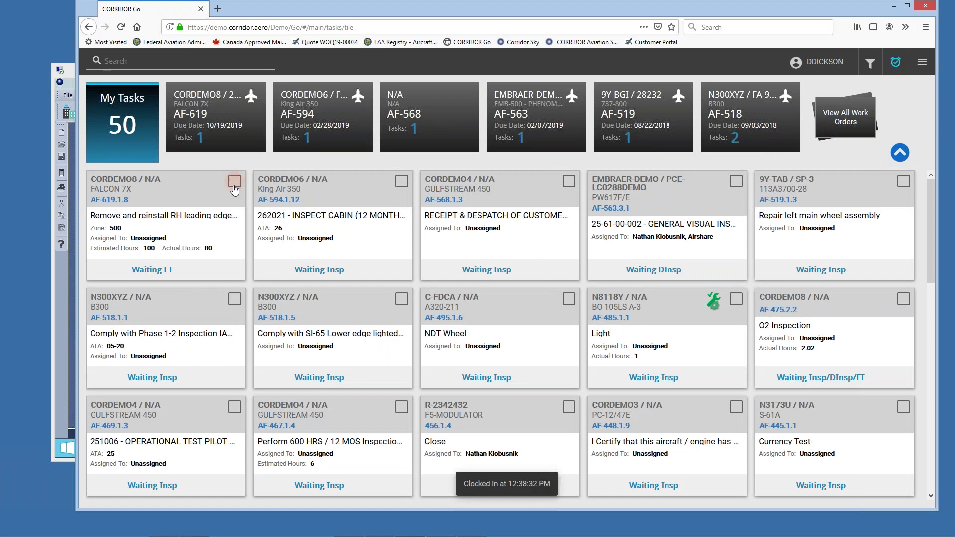
Step: Start labor on task AF-619.1.8, confirming with the technician passcode
click(923, 64)
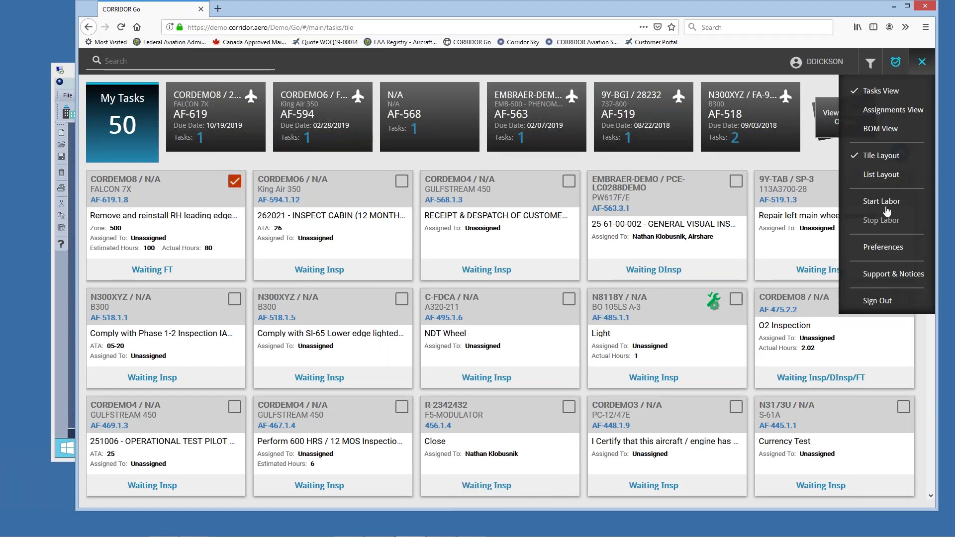
click(882, 202)
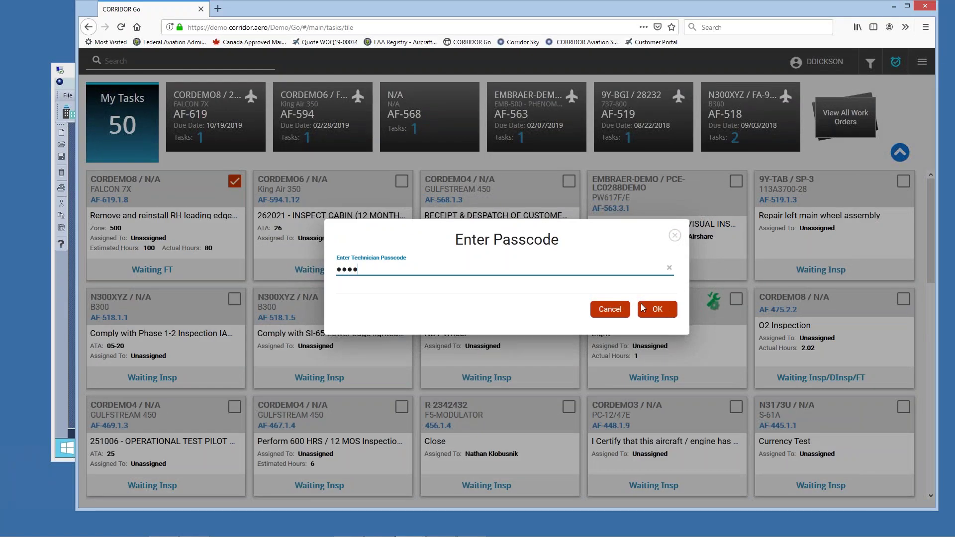
click(657, 309)
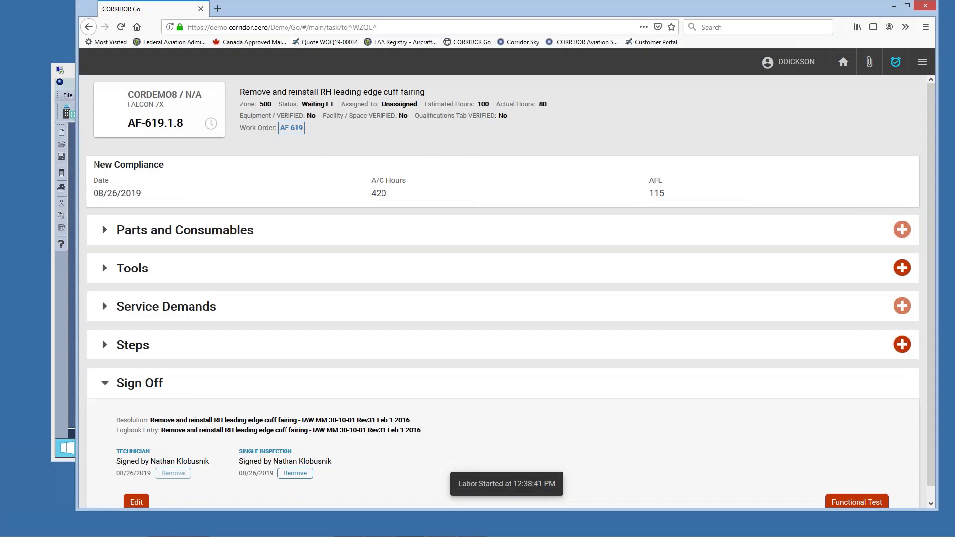
click(923, 61)
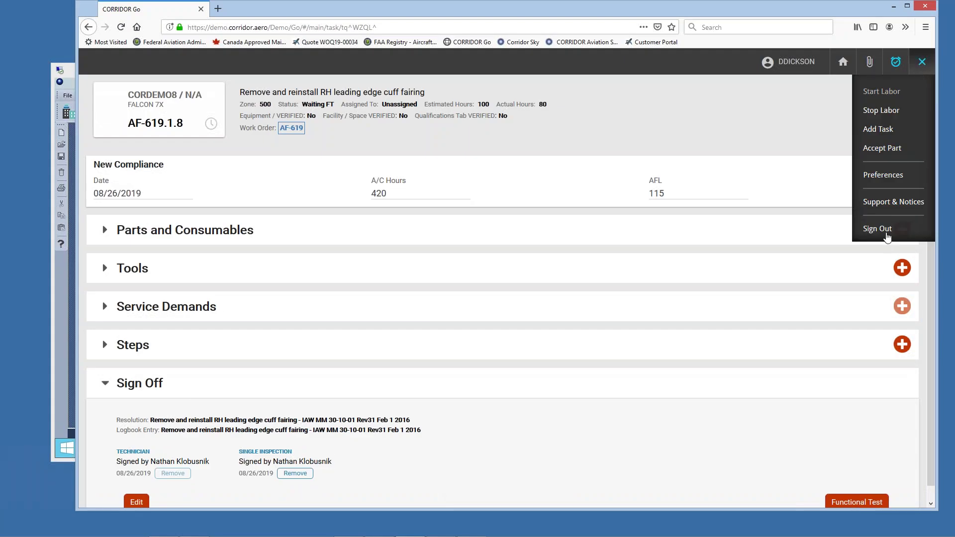
Step: Sign out to the login screen, focus Username, and nudge the window down-left
click(886, 231)
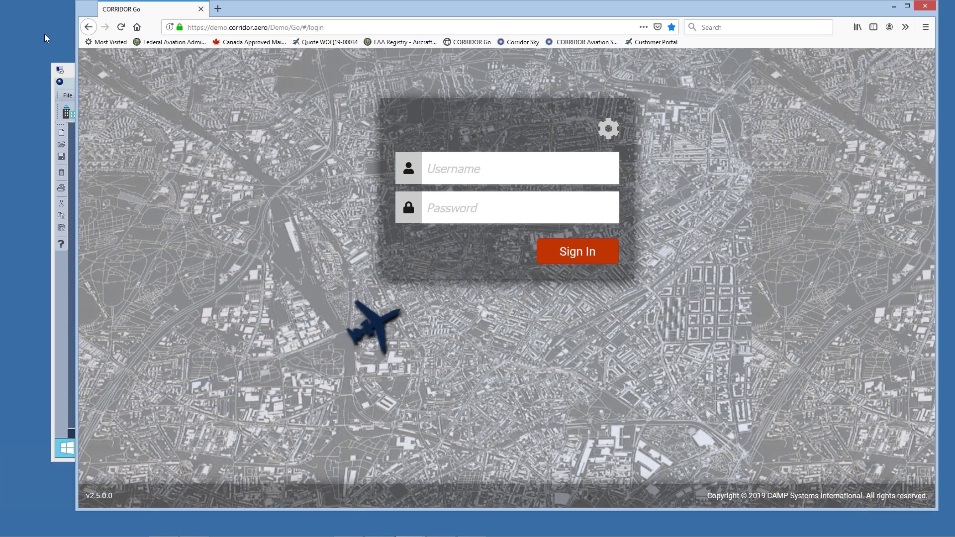
click(472, 170)
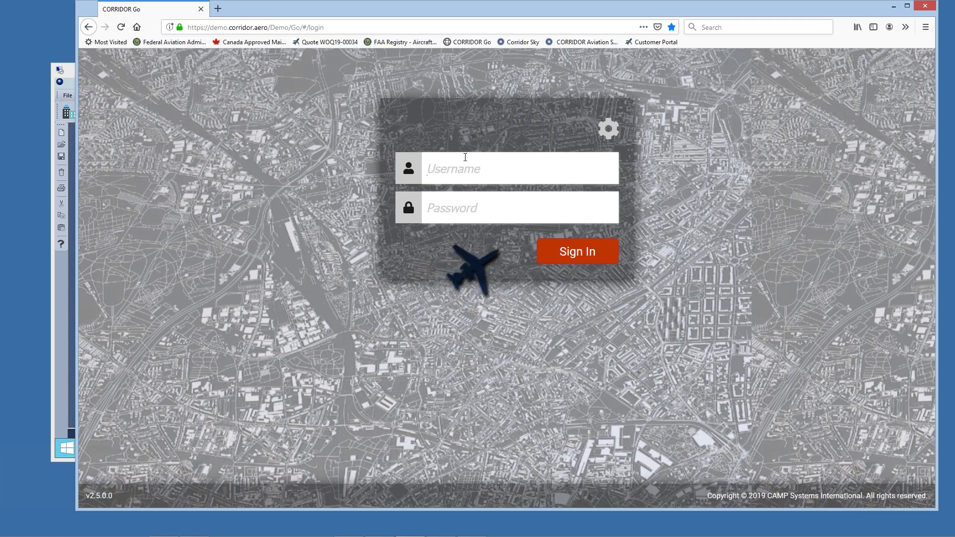
drag(441, 6, 427, 26)
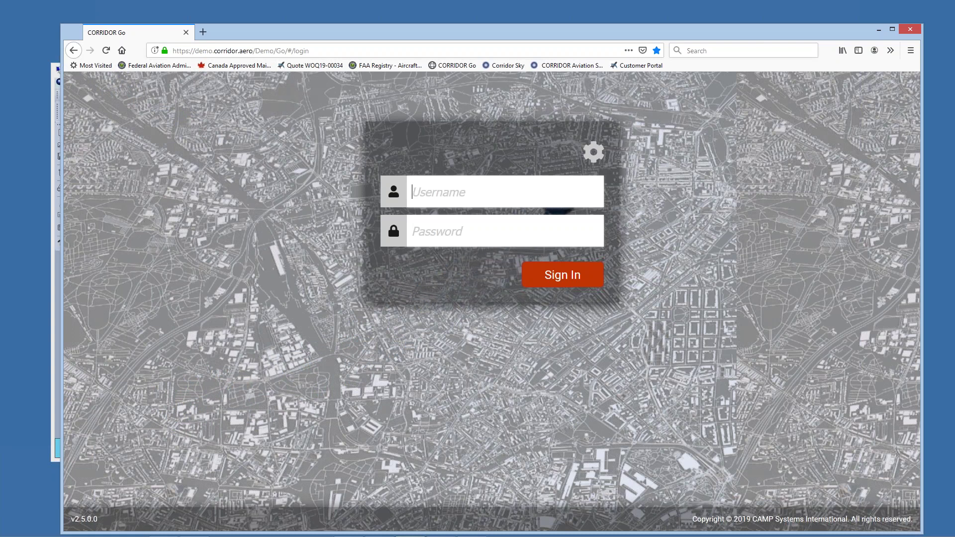
click(438, 192)
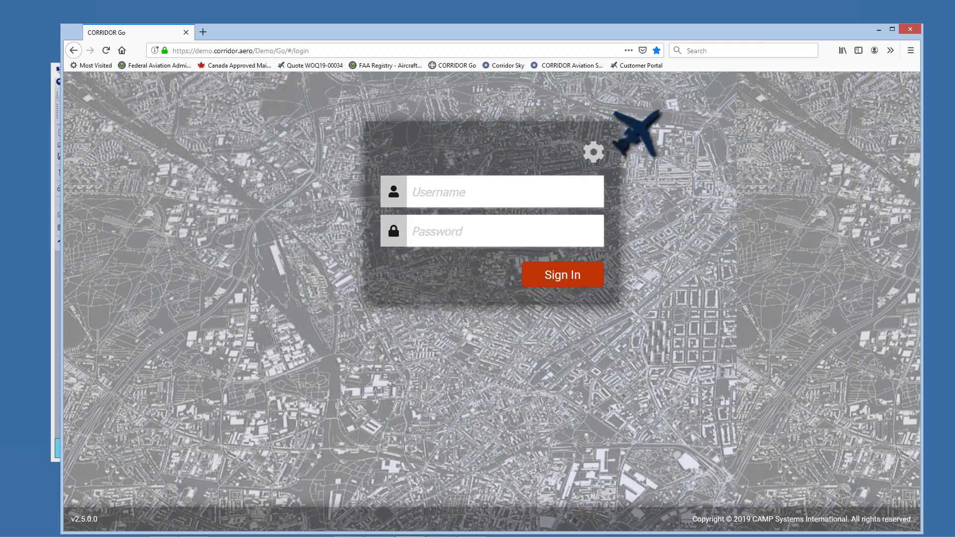
Step: Shrink, raise and heighten the login-page browser window over the remote CORRIDOR desktop
drag(778, 31, 763, 17)
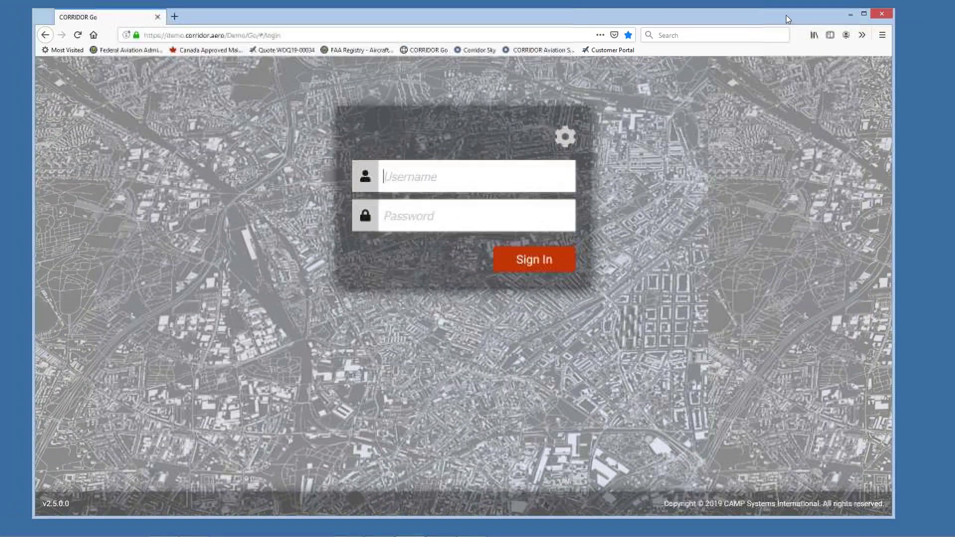
drag(895, 9, 706, 233)
drag(487, 243, 560, 42)
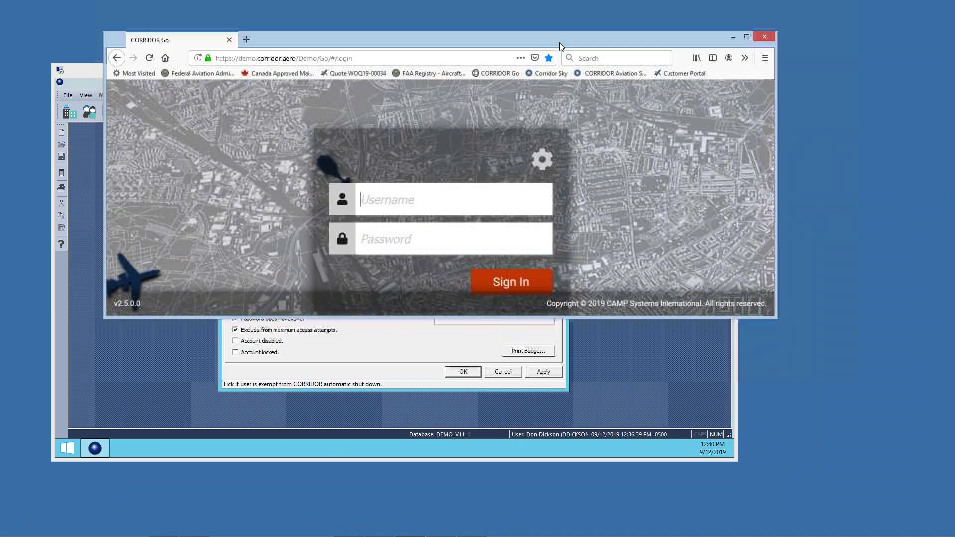
drag(441, 318, 462, 473)
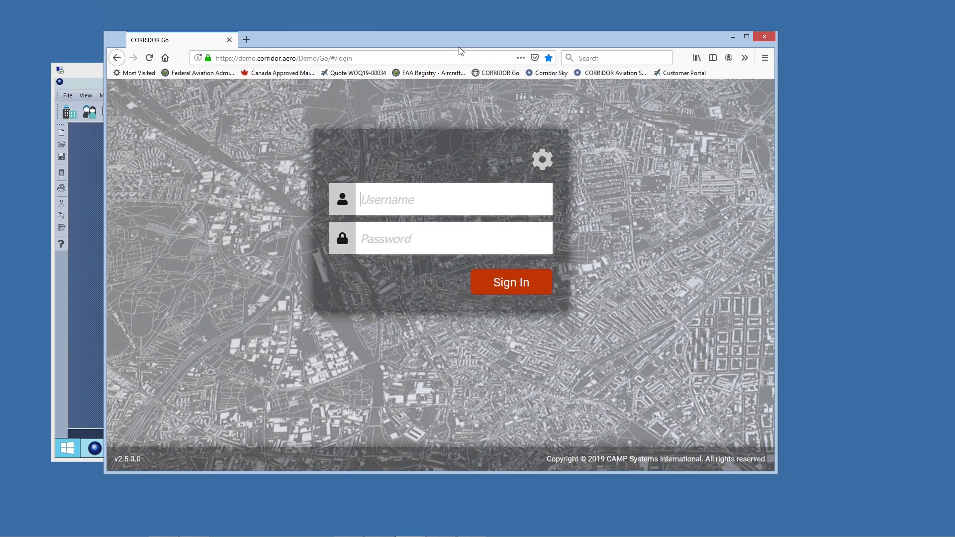
Step: Slide the browser right and shorten it, then raise CORRIDOR's Edit User window beside it
drag(459, 40, 540, 64)
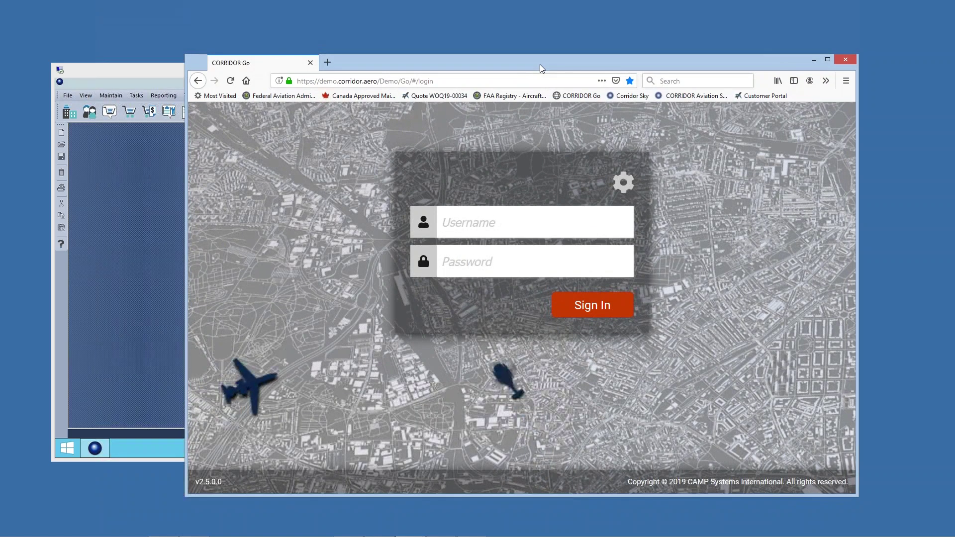
drag(540, 64, 505, 62)
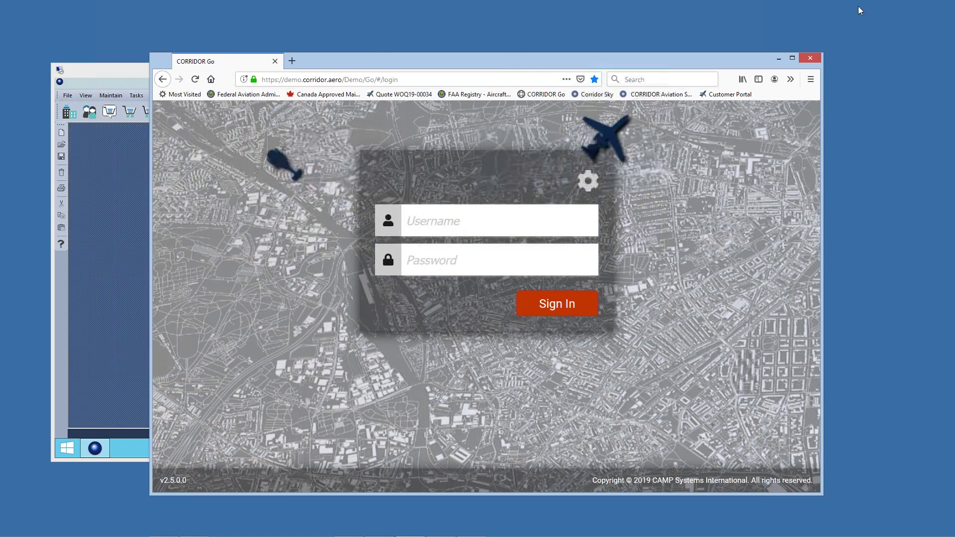
drag(454, 63, 524, 61)
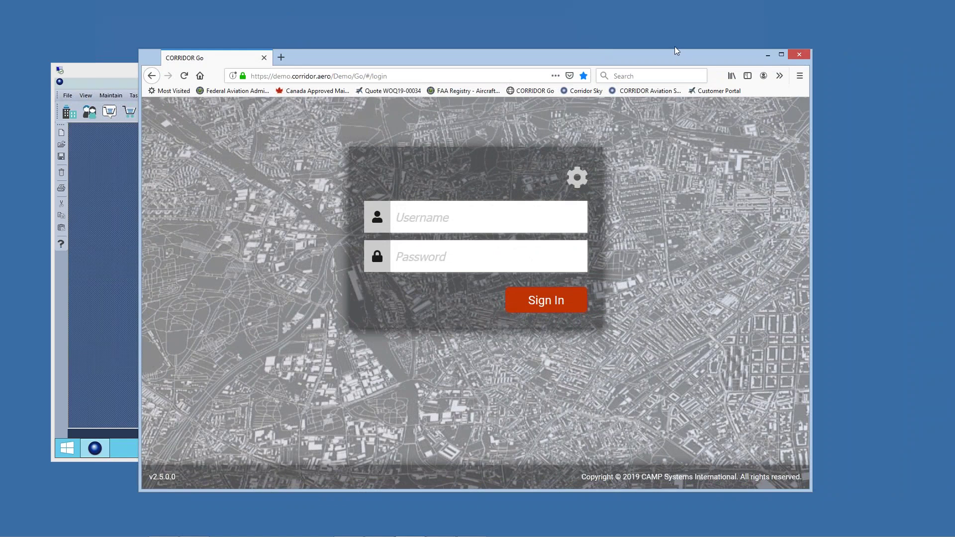
drag(675, 50, 688, 190)
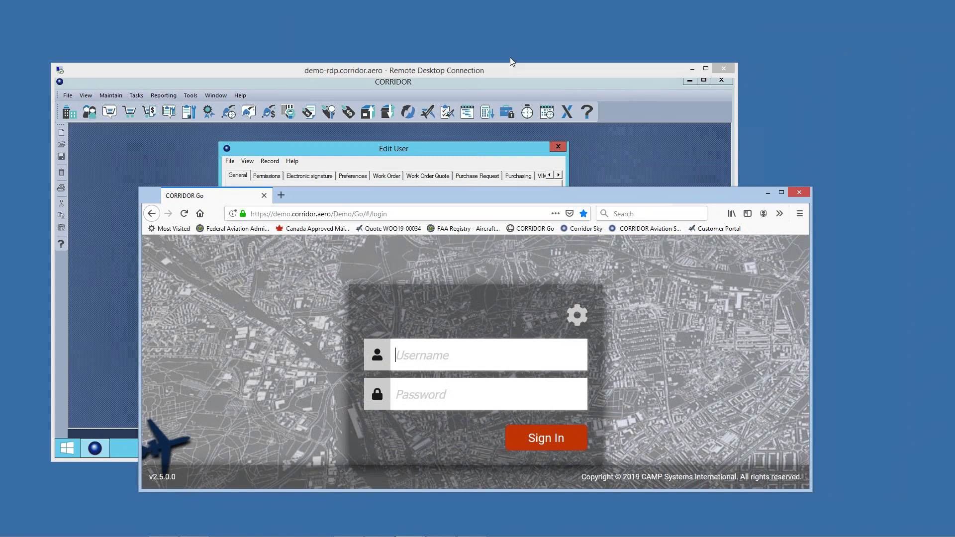
drag(509, 72, 564, 38)
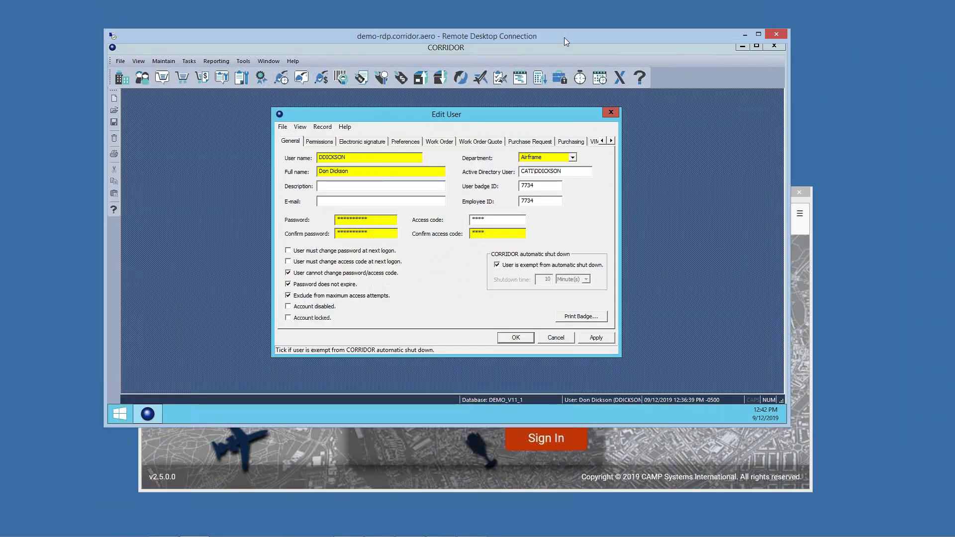